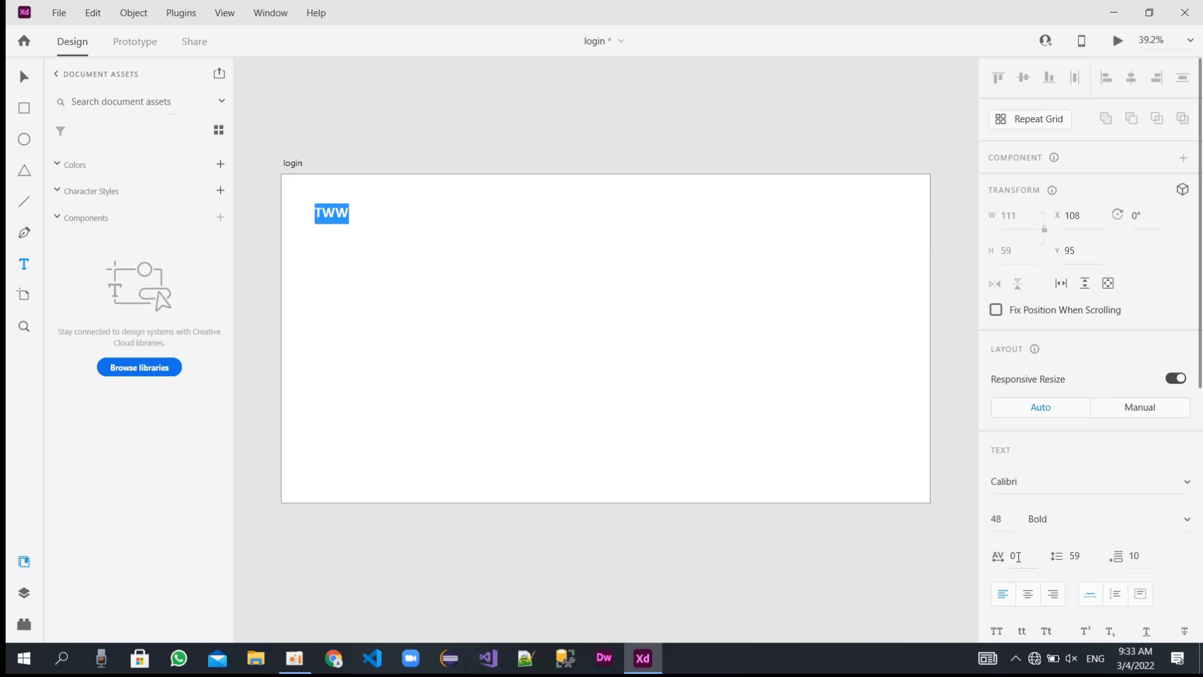
# Set the character spacing of the TWW title to 220.
pyautogui.moveTo(1019, 556); pyautogui.dragTo(985, 562)
pyautogui.write('220')
pyautogui.press('Return')
pyautogui.press('Escape')
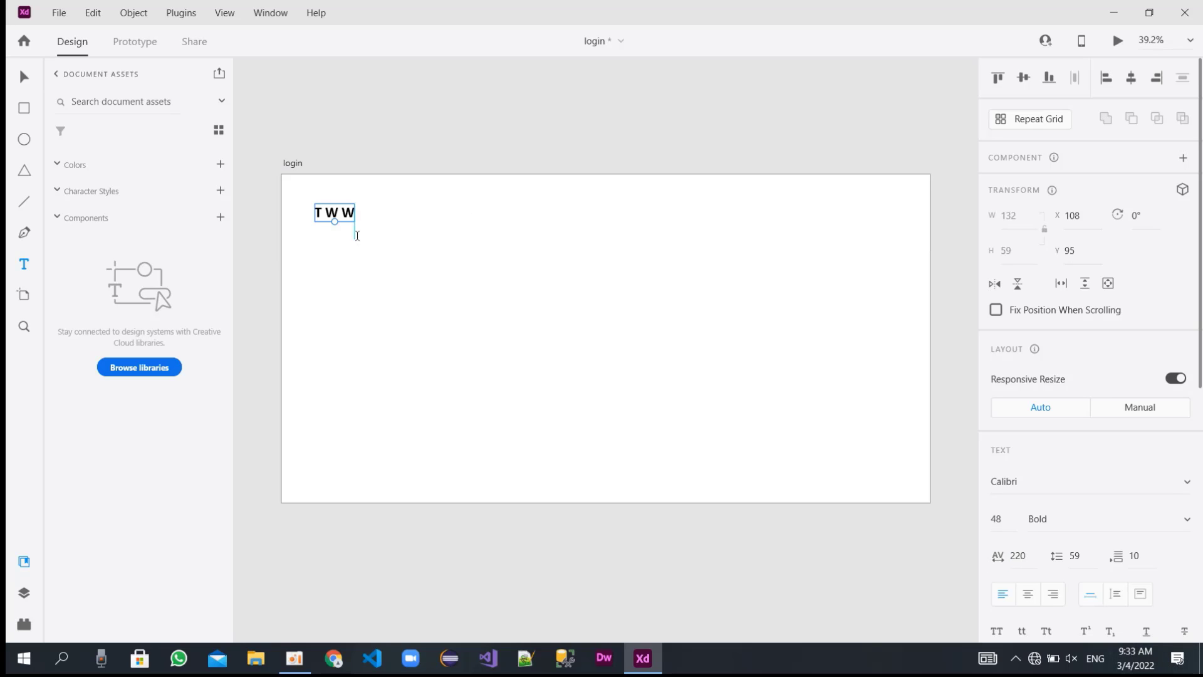
# Start a new text element below the TWW title, using Regular weight and character spacing 0.
pyautogui.click(316, 264)
pyautogui.write('S')
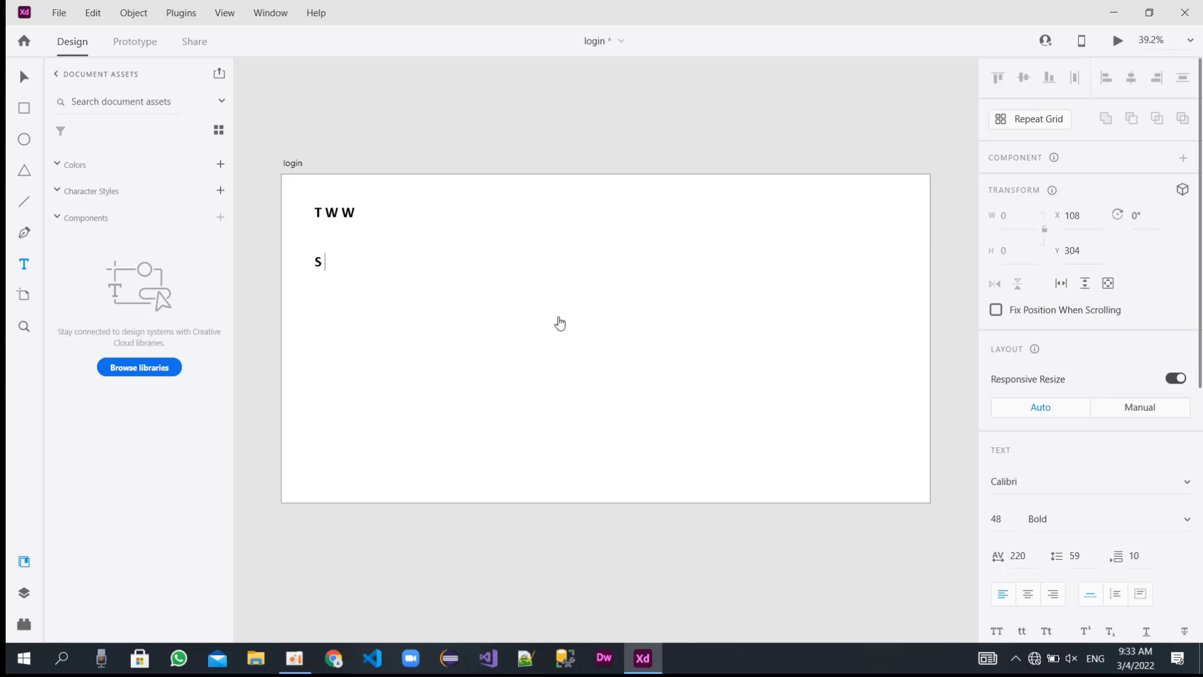
pyautogui.press('BackSpace')
pyautogui.click(1185, 527)
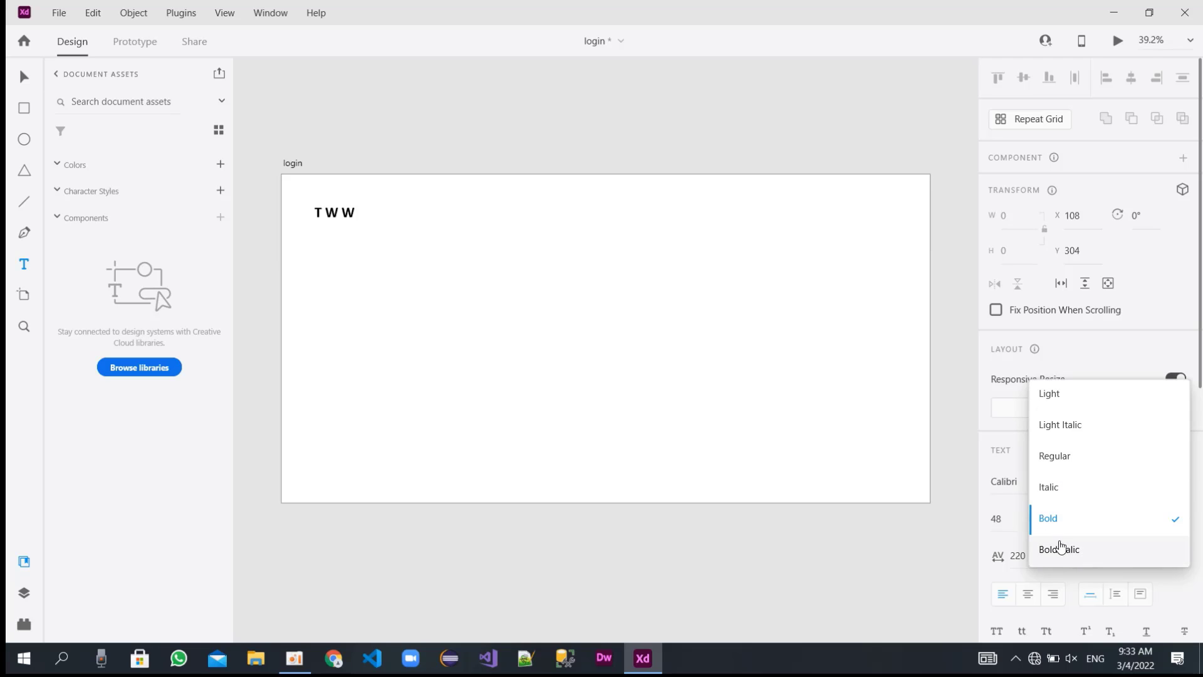
pyautogui.click(1064, 471)
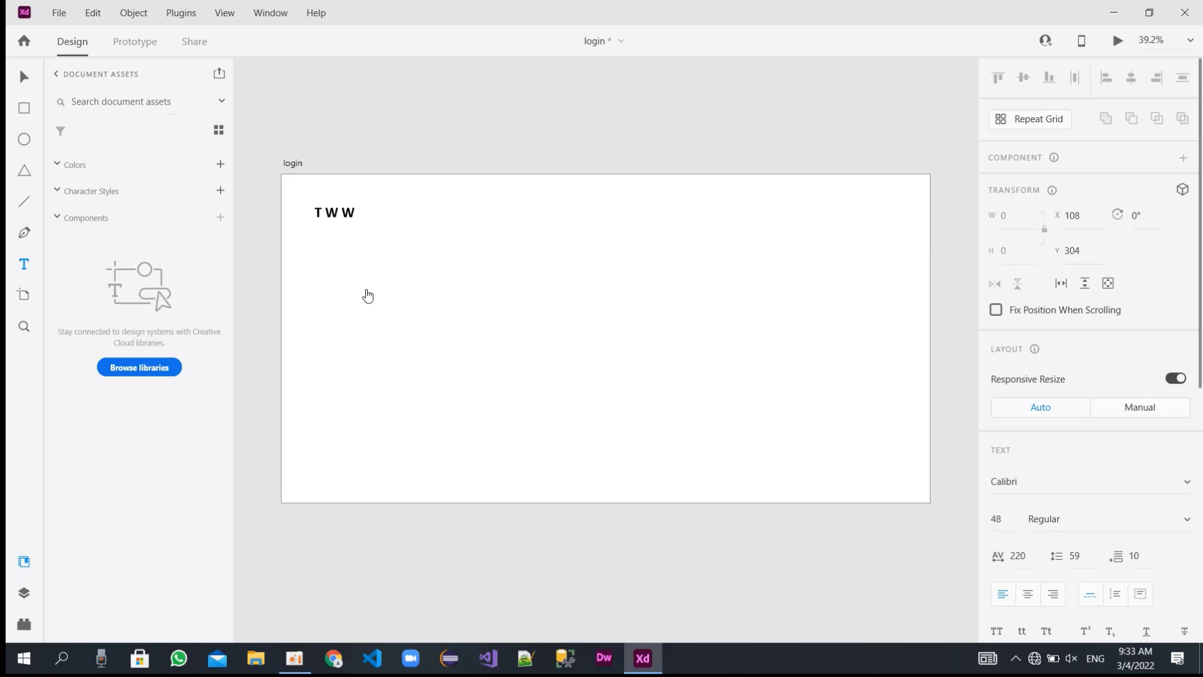
pyautogui.write('Sign')
pyautogui.press('BackSpace')
pyautogui.press('BackSpace')
pyautogui.press('BackSpace')
pyautogui.click(1025, 555)
pyautogui.doubleClick(1026, 555)
pyautogui.write('0')
pyautogui.press('Return')
# Enter "Sign in for" and "Easy shopping" on two lines in the new text element.
pyautogui.write('Signi')
pyautogui.press('BackSpace')
pyautogui.write('in for')
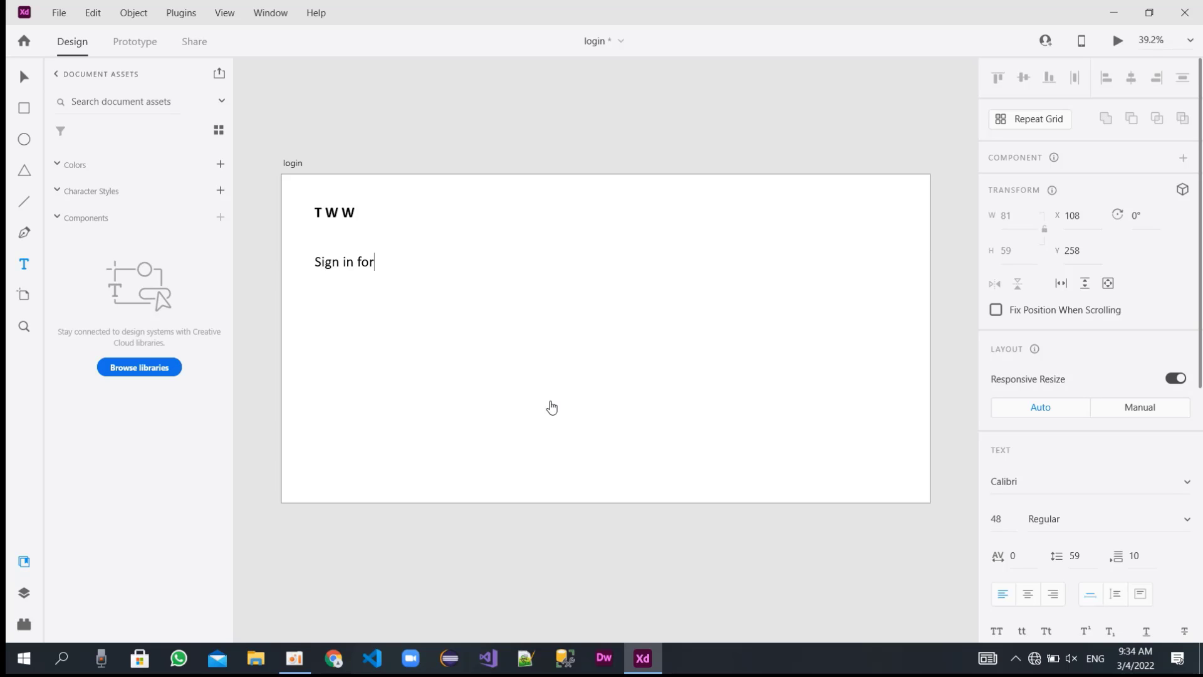
pyautogui.press('Return')
pyautogui.write('Easy shopping')
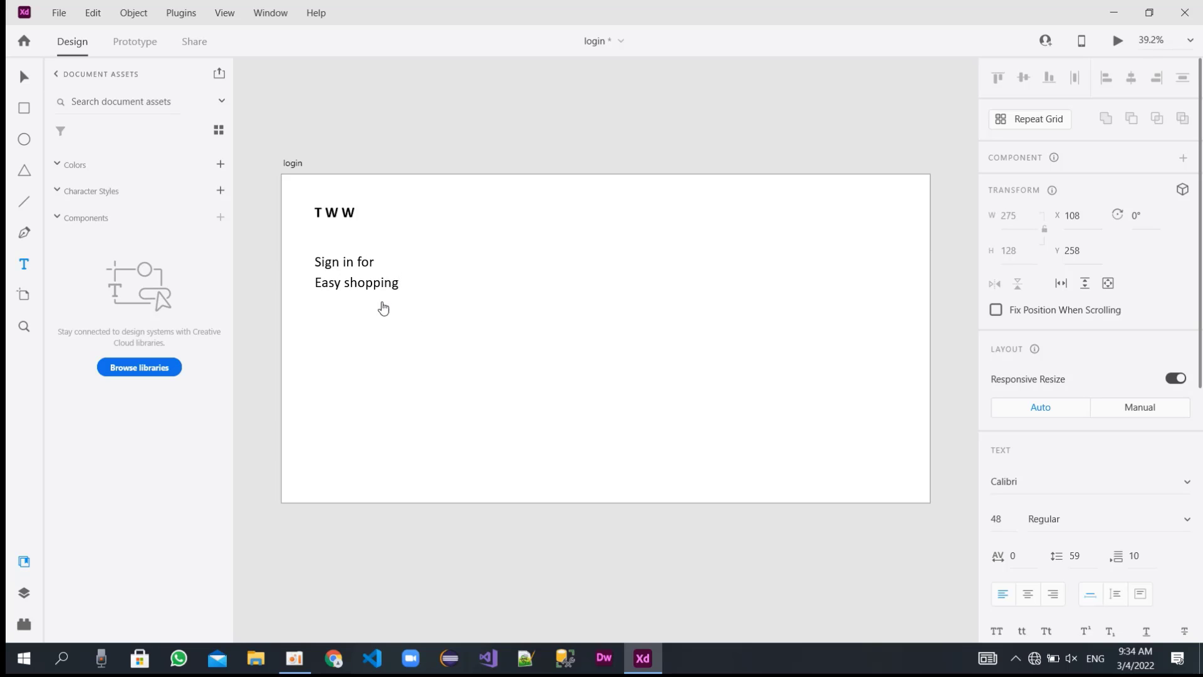
pyautogui.press('Escape')
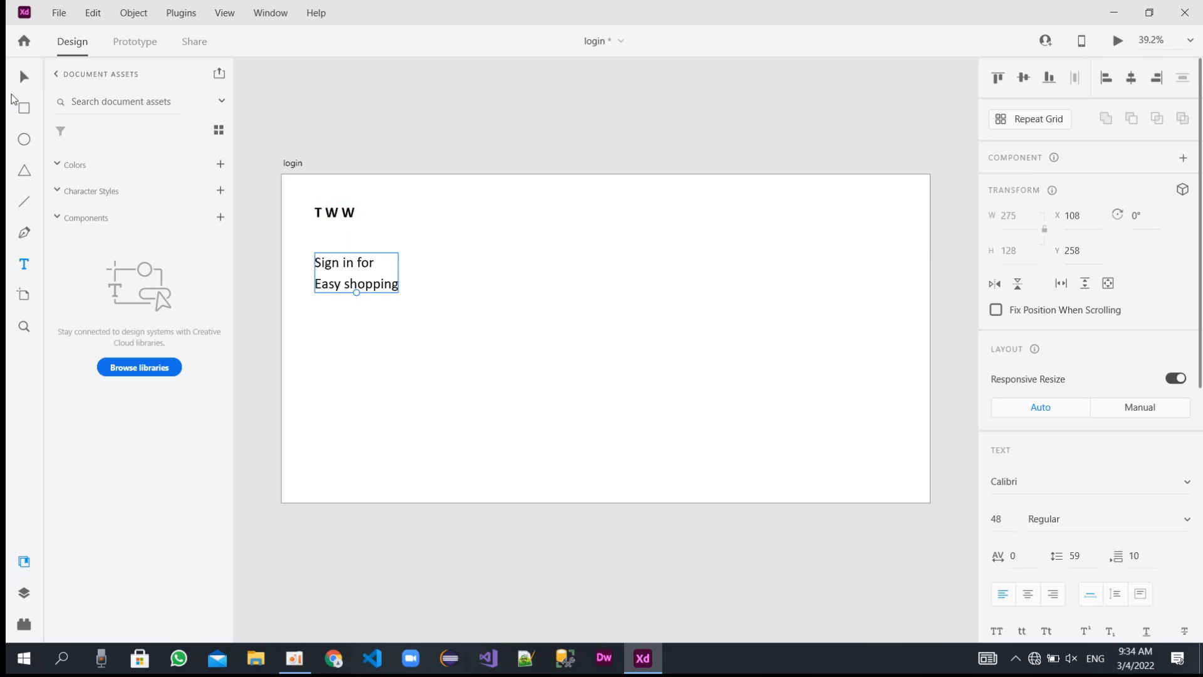
# Set the TWW title's font size to 60 and move it slightly down to about Y 113.
pyautogui.click(346, 213)
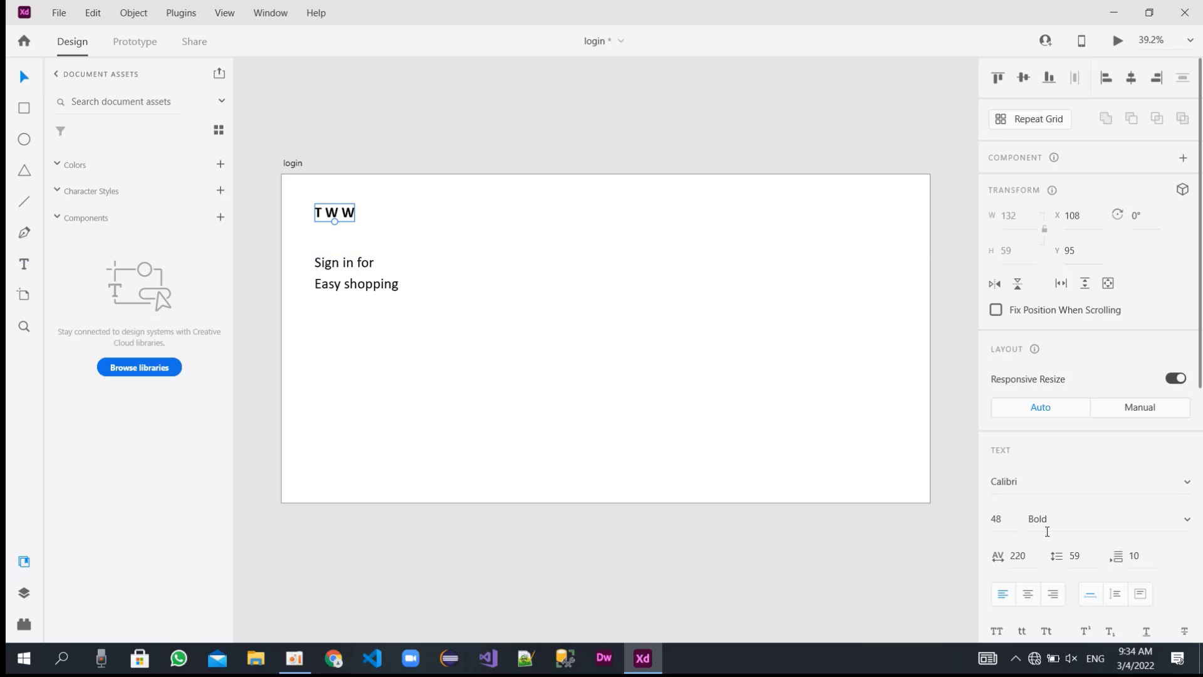
pyautogui.click(1000, 519)
pyautogui.write('5')
pyautogui.write('60')
pyautogui.press('Return')
pyautogui.moveTo(341, 215); pyautogui.dragTo(342, 223)
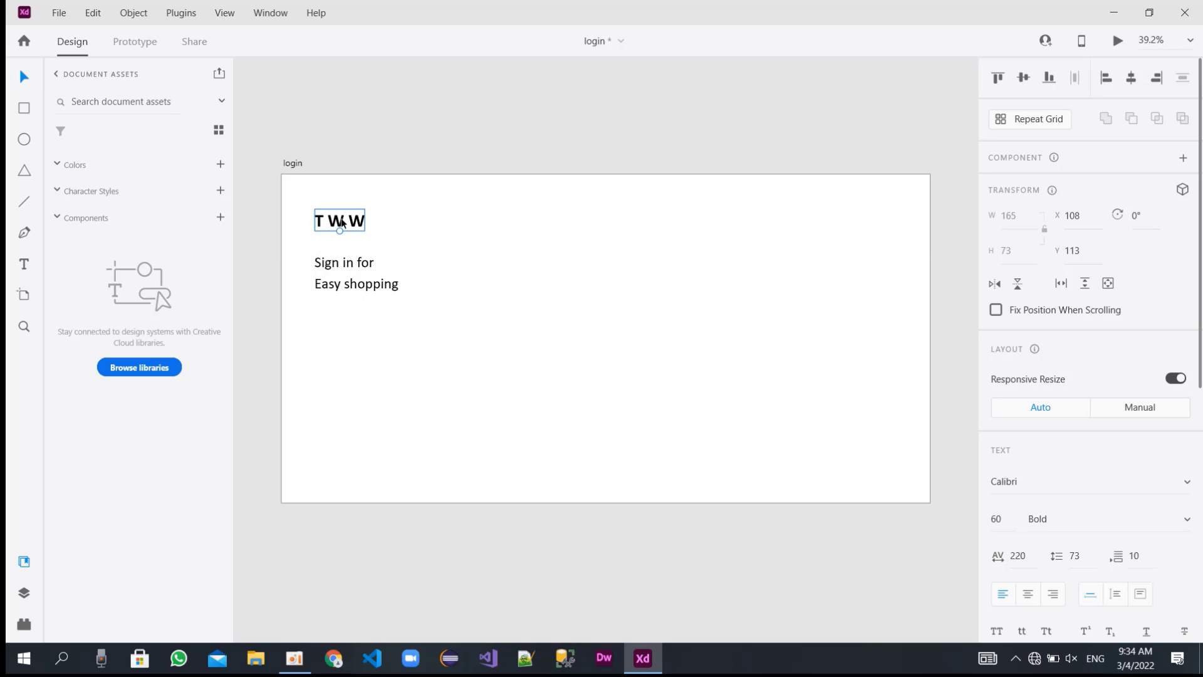
# Set the line spacing of the "Sign in for Easy shopping" text to 50.
pyautogui.click(342, 272)
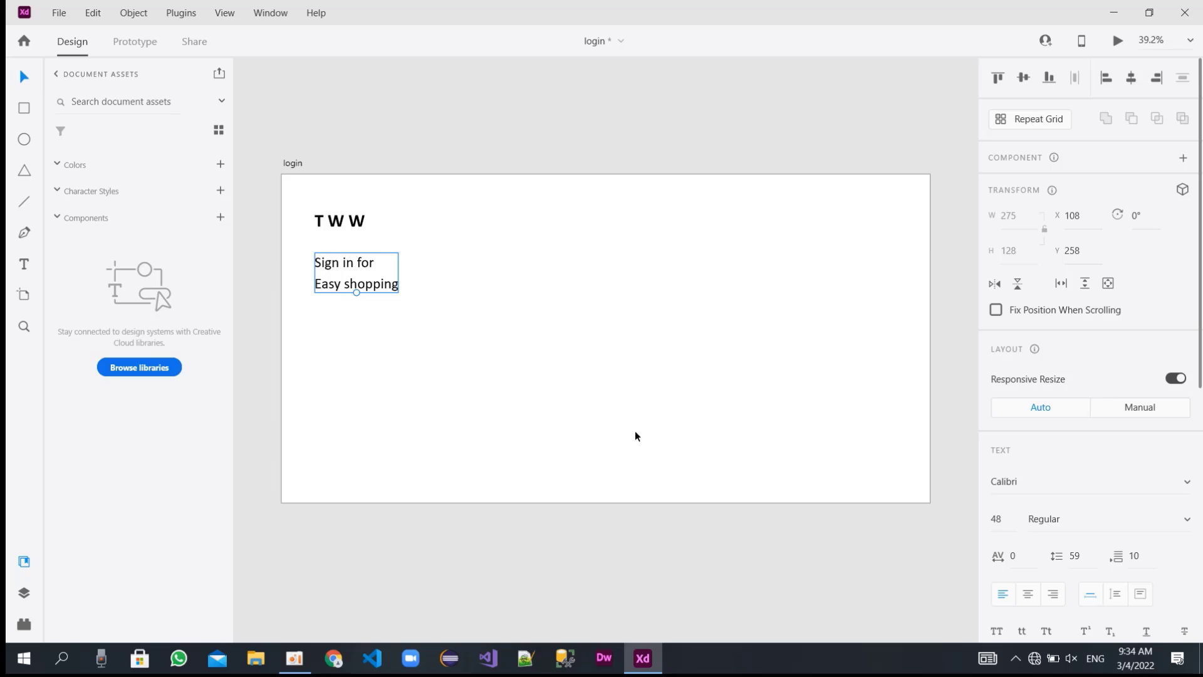
pyautogui.click(1087, 558)
pyautogui.write('30')
pyautogui.press('Return')
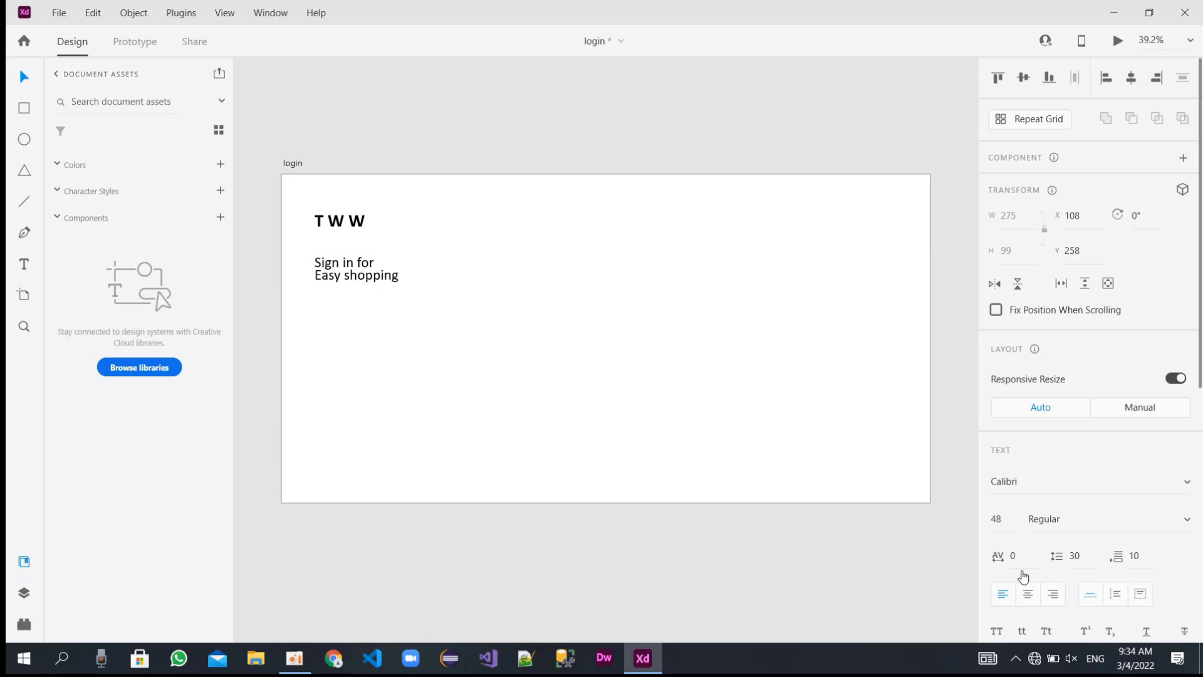
pyautogui.doubleClick(1072, 556)
pyautogui.write('40')
pyautogui.press('Return')
pyautogui.doubleClick(1072, 557)
pyautogui.write('50')
pyautogui.press('Return')
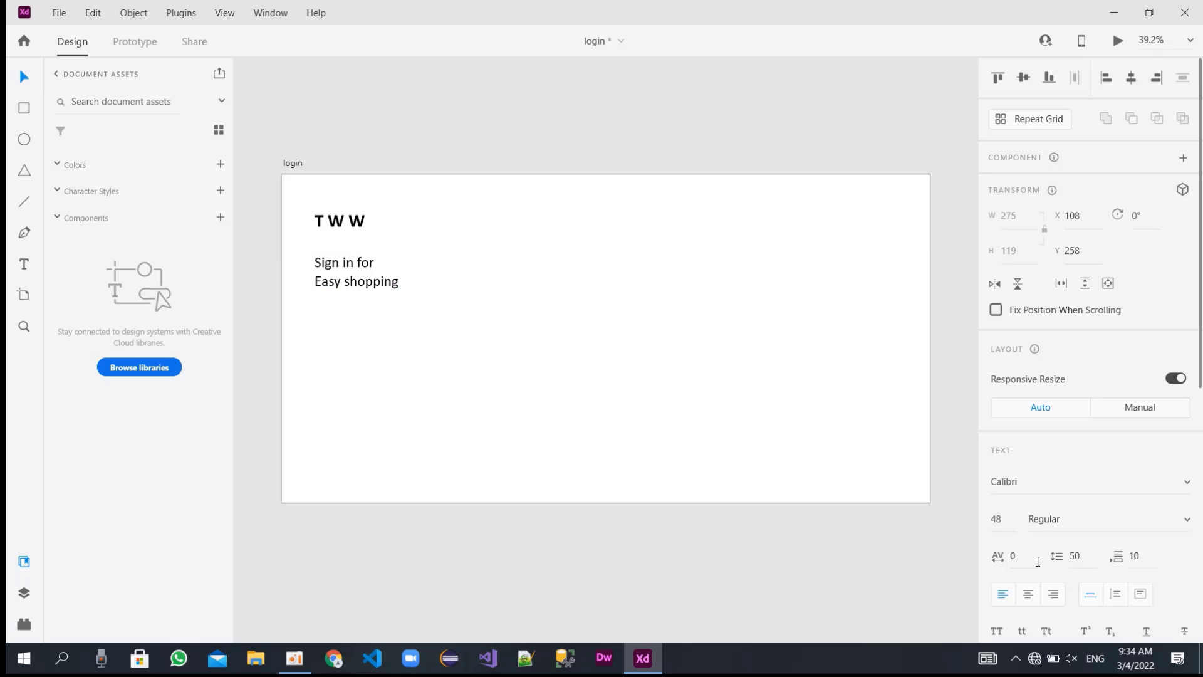
# Duplicate the sign-in text directly below itself and replace the copy's wording with "Don't have account?" and "you can" on two lines.
pyautogui.moveTo(375, 279); pyautogui.dragTo(378, 339)
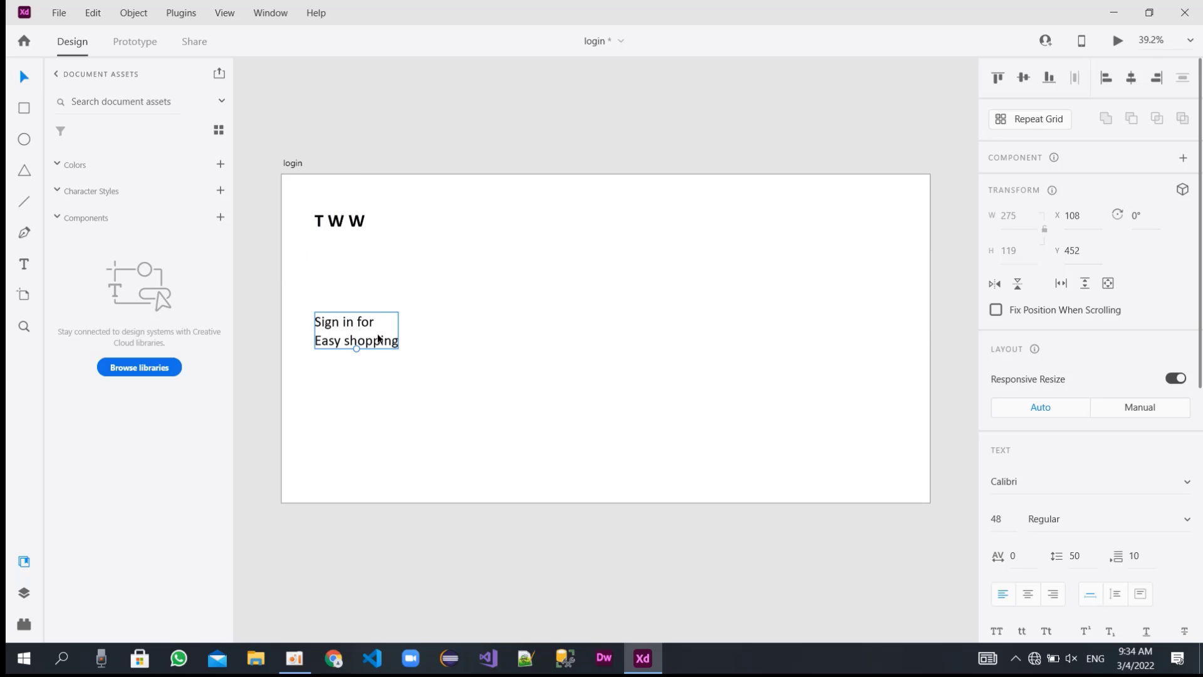
pyautogui.hotkey('ctrl', 'z')
pyautogui.moveTo(371, 268); pyautogui.dragTo(371, 328)
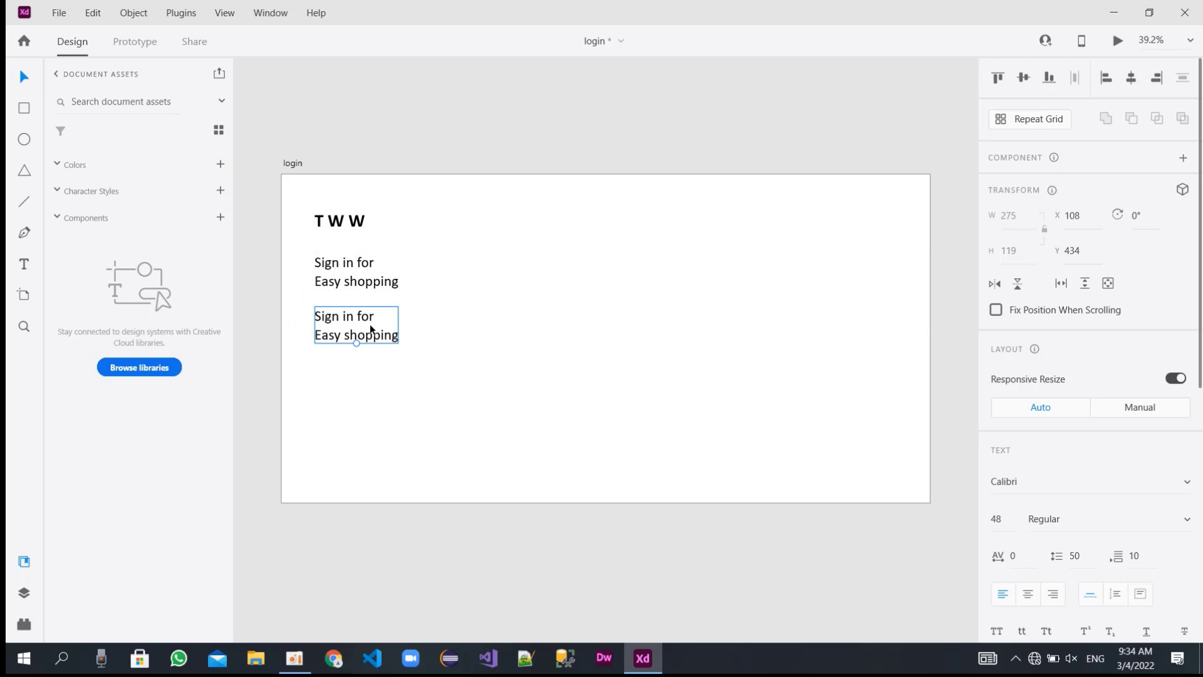
pyautogui.doubleClick(379, 322)
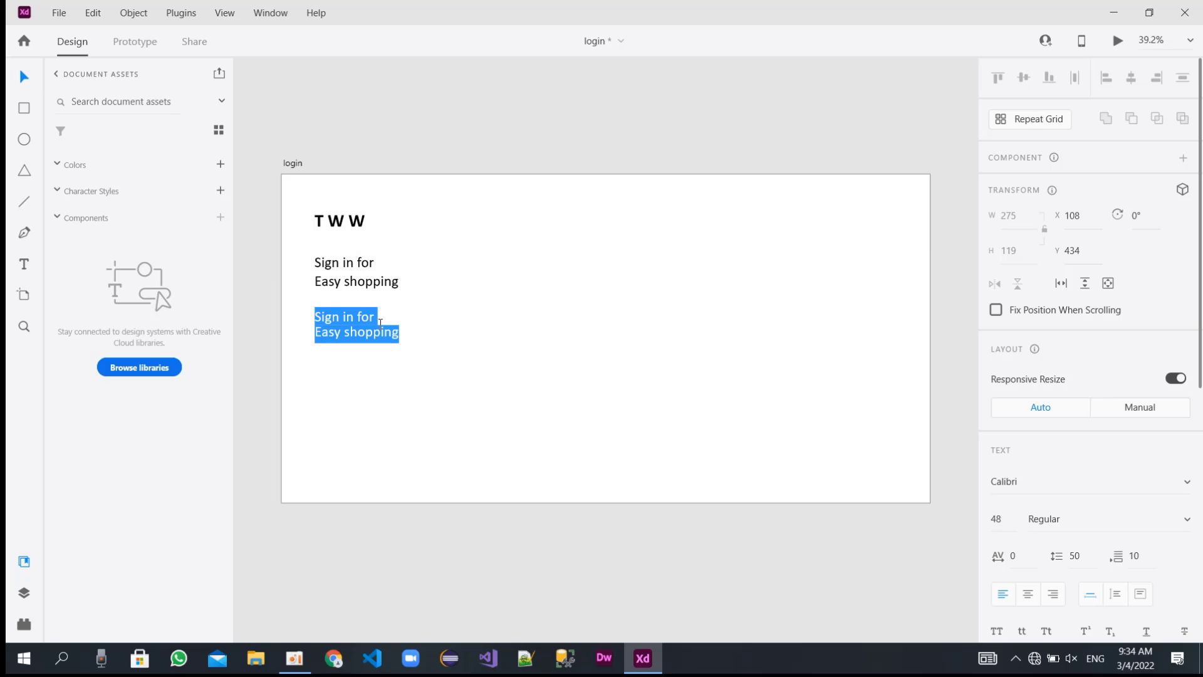
pyautogui.write("Don't")
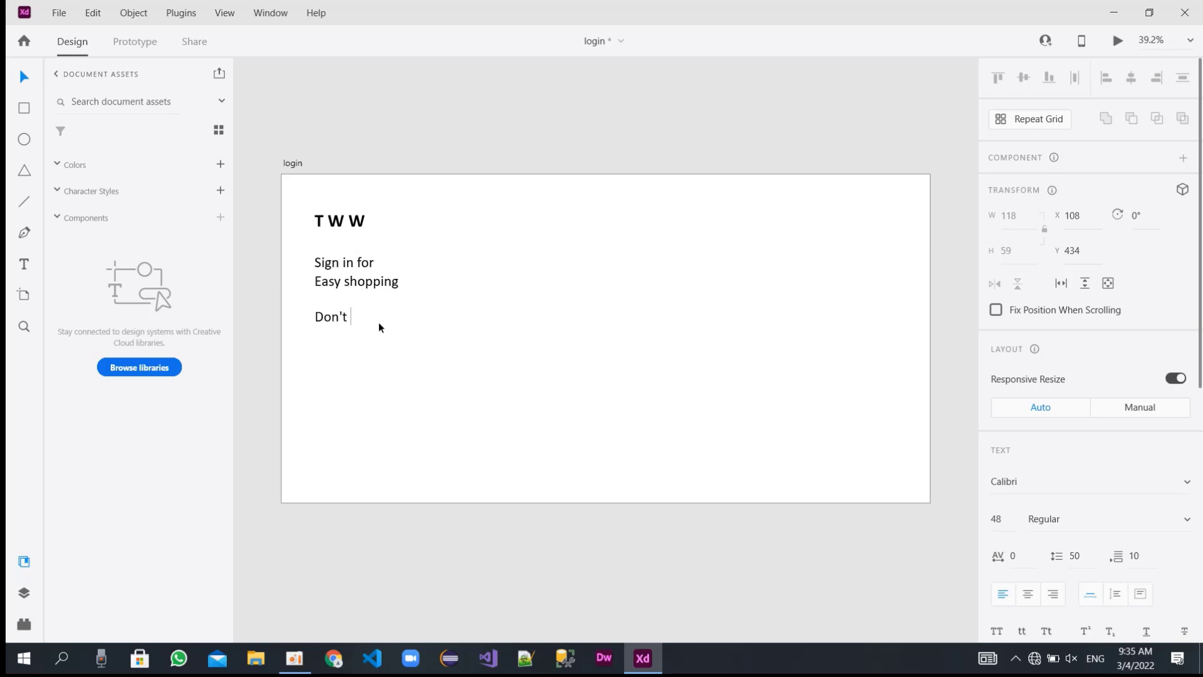
pyautogui.write(' have account')
pyautogui.write('? ')
pyautogui.write('you can')
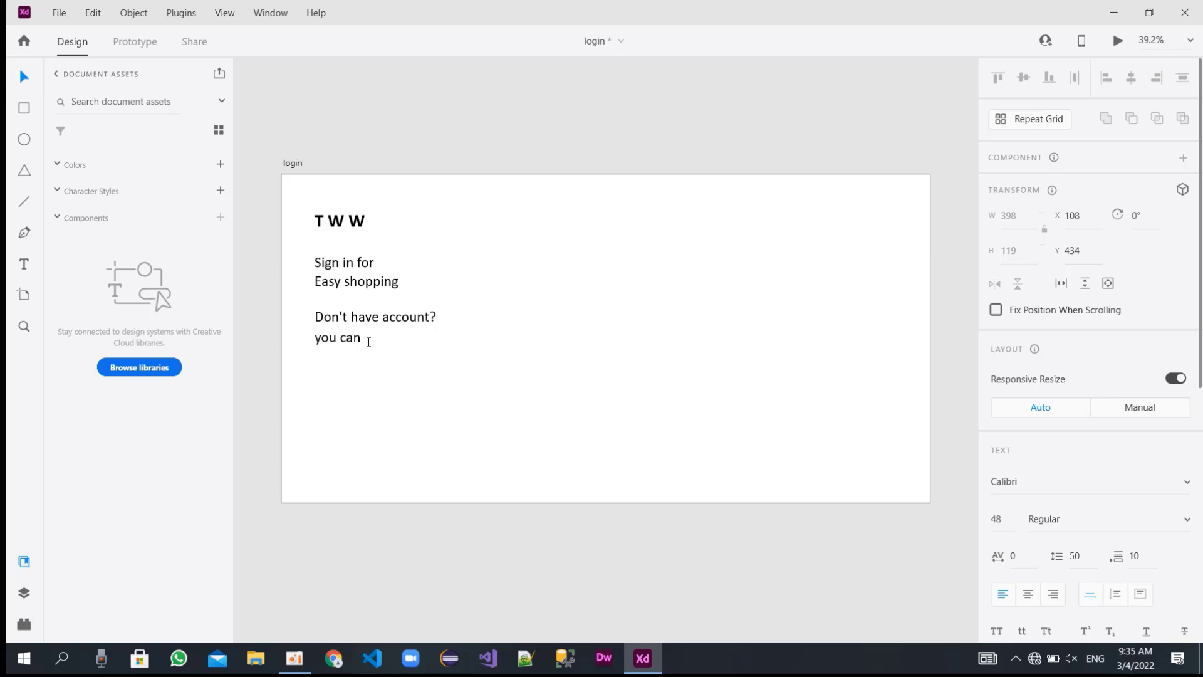
# Set the font size of the whole "Don't have account? you can" text to 38.
pyautogui.moveTo(369, 342); pyautogui.dragTo(315, 318)
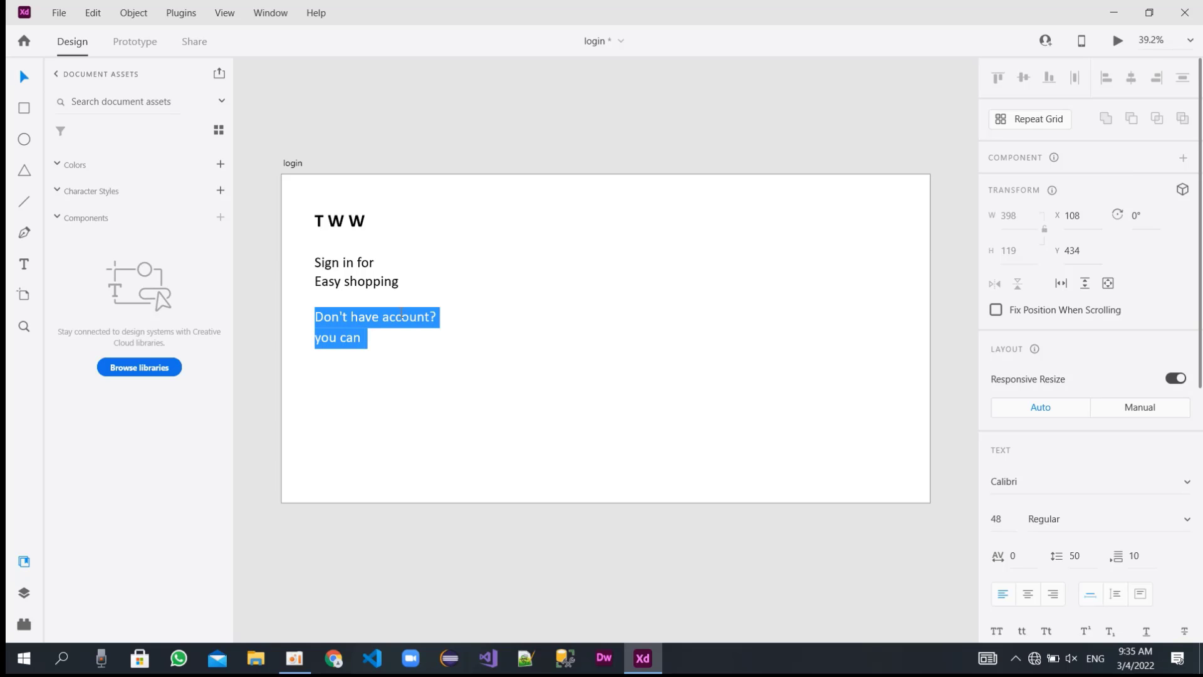
pyautogui.click(997, 521)
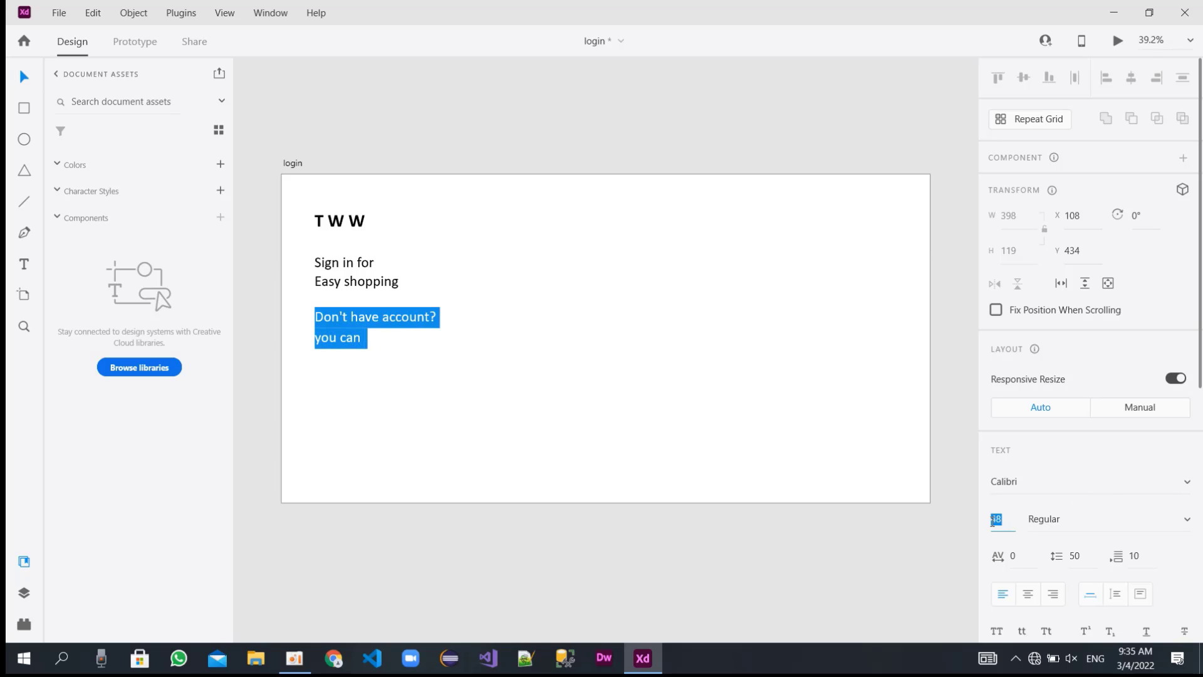
pyautogui.write('36')
pyautogui.press('Return')
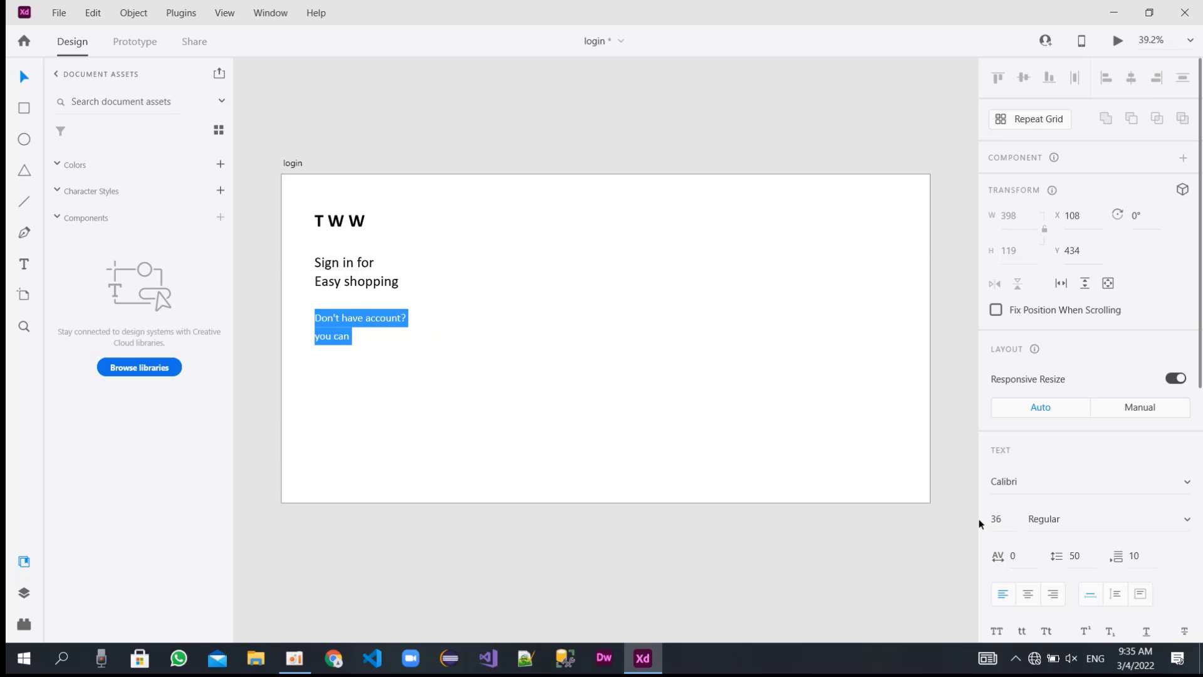
pyautogui.click(1002, 520)
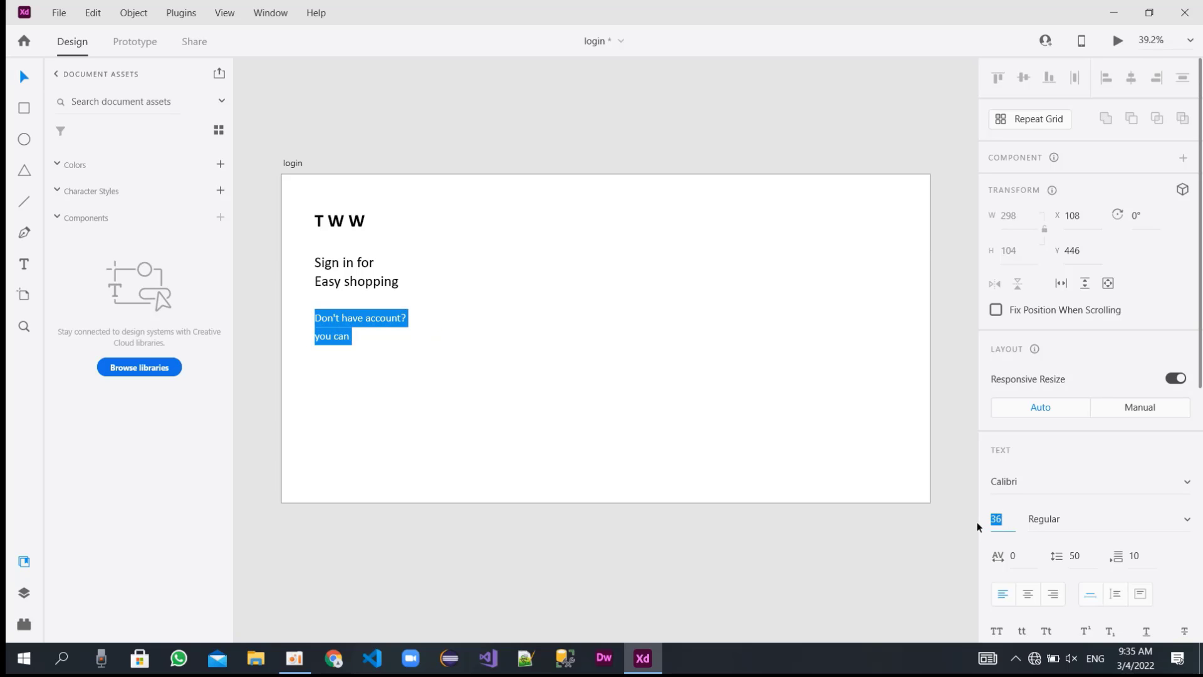
pyautogui.write('38')
pyautogui.press('Return')
# Change the fill of the "Don't have account? you can" text to dark grey.
pyautogui.scroll(-6, 1087, 544)
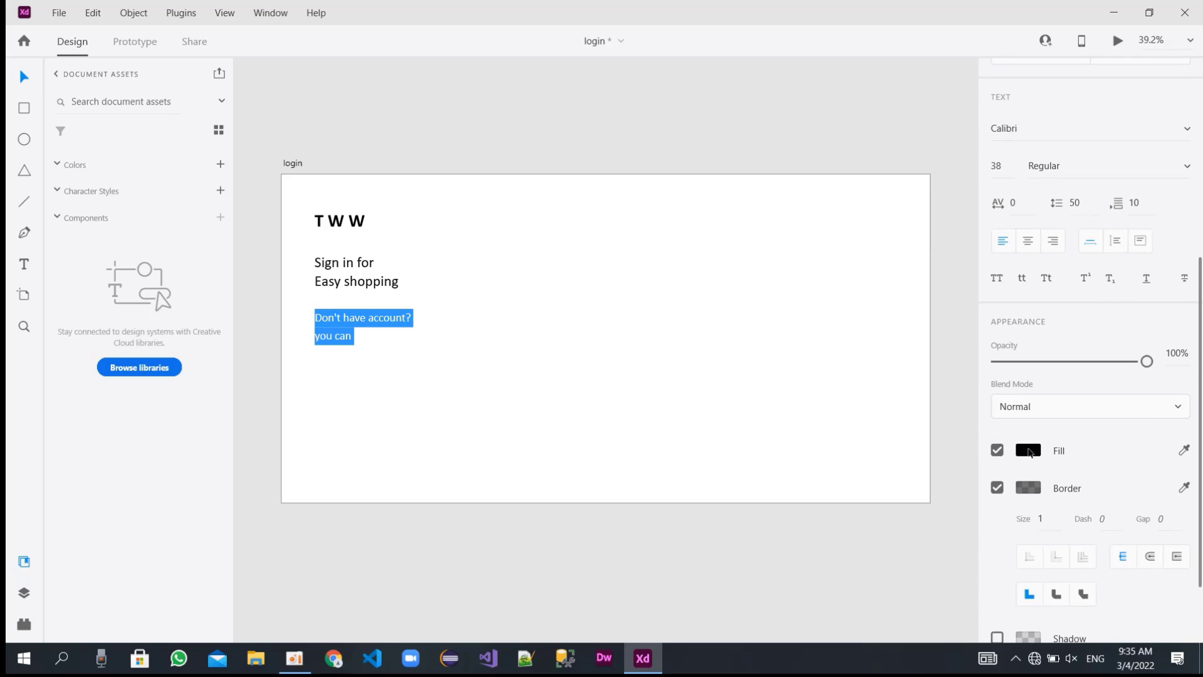
pyautogui.click(1030, 451)
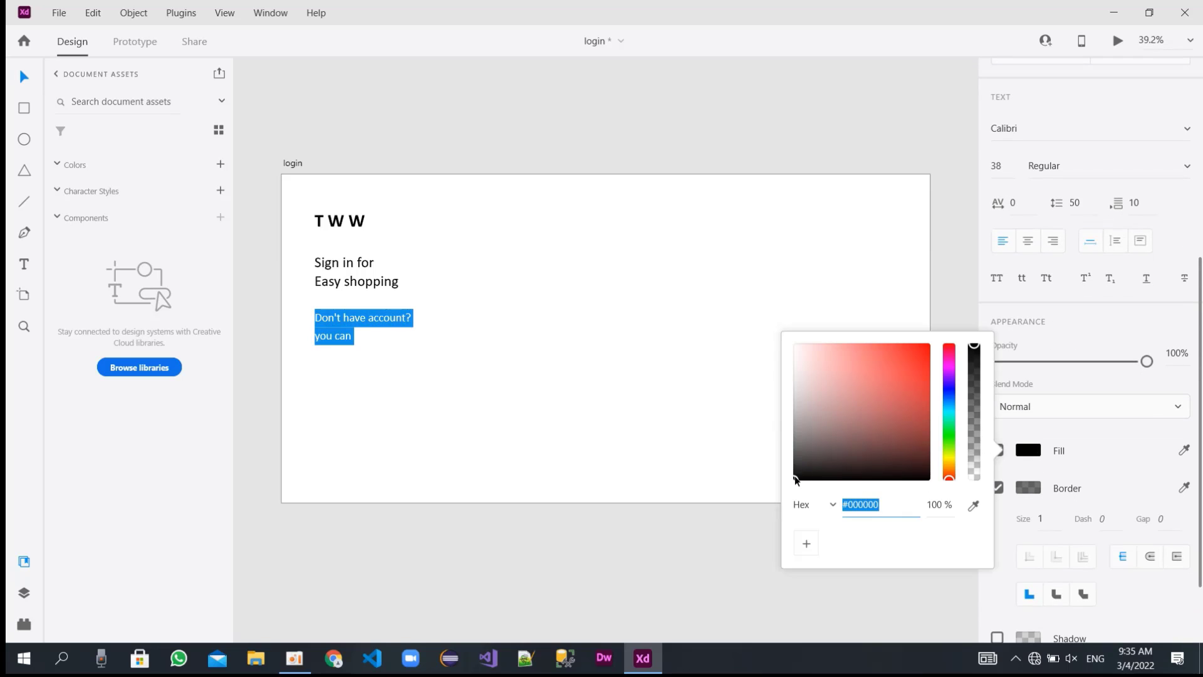
pyautogui.moveTo(794, 476); pyautogui.dragTo(795, 454)
pyautogui.click(410, 416)
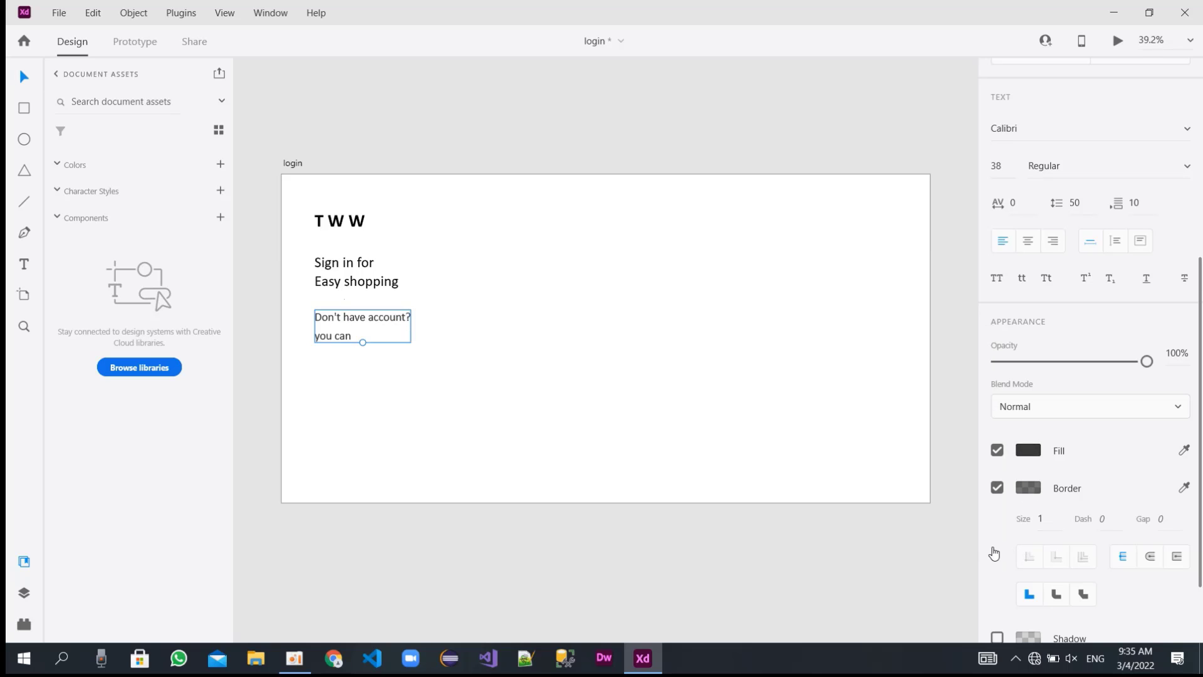
pyautogui.click(877, 526)
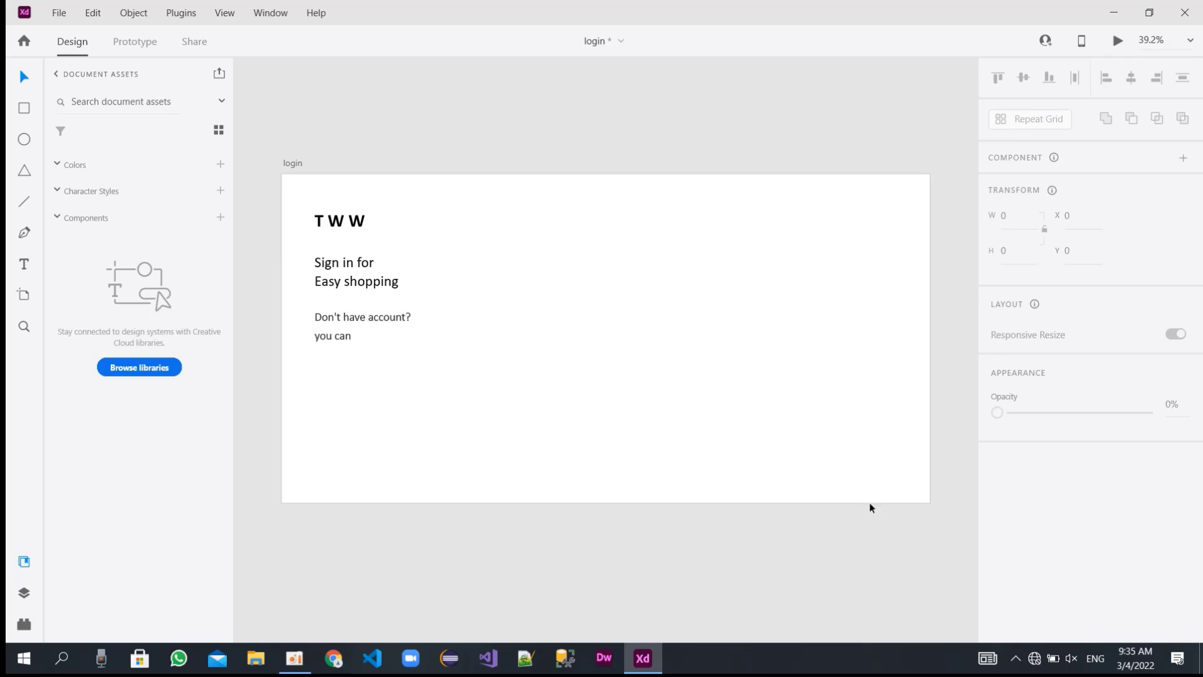
# Set the "Don't have account? you can" text's line spacing to 45 and move it straight down to about Y 487.
pyautogui.click(364, 342)
pyautogui.scroll(-1, 1043, 567)
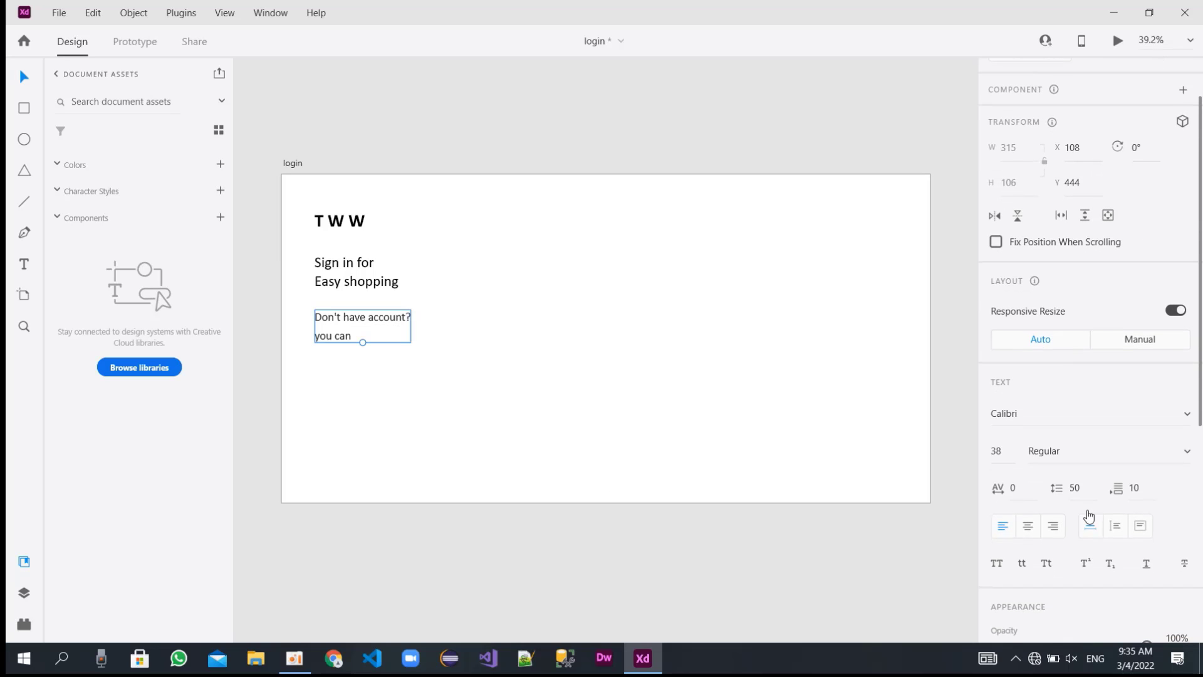
pyautogui.click(1065, 489)
pyautogui.write('45')
pyautogui.press('Return')
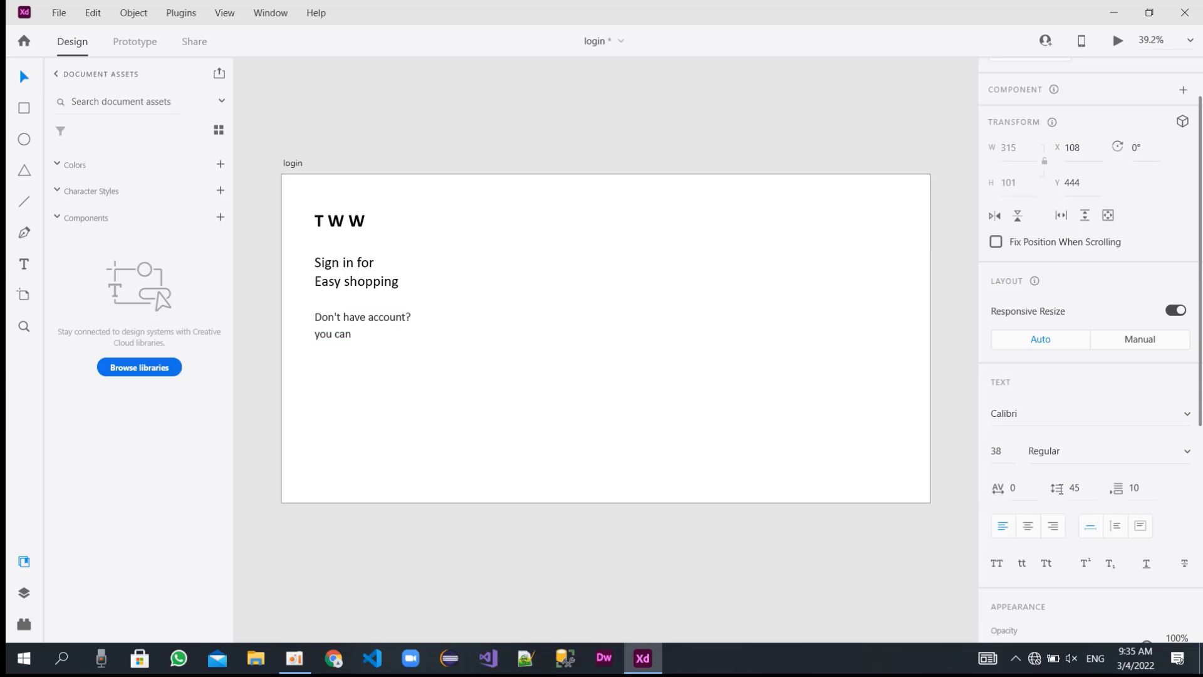
pyautogui.click(482, 366)
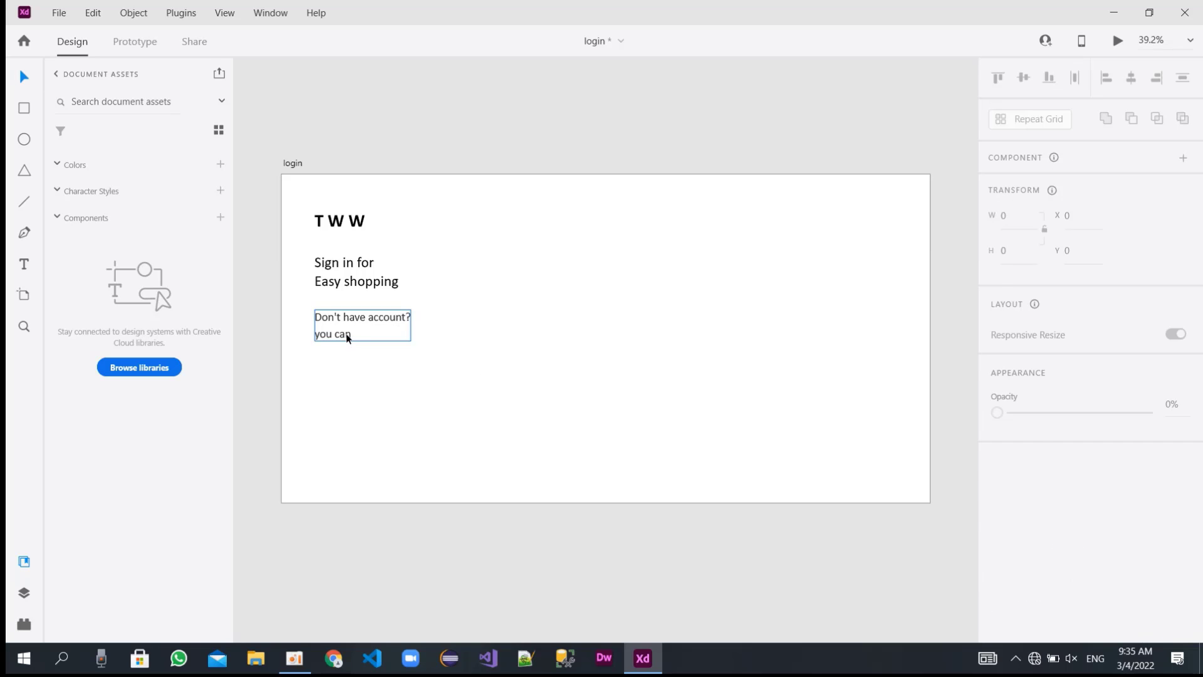
pyautogui.moveTo(346, 333)
pyautogui.mouseDown()
pyautogui.moveTo(349, 364)
pyautogui.moveTo(346, 347)
pyautogui.mouseUp()
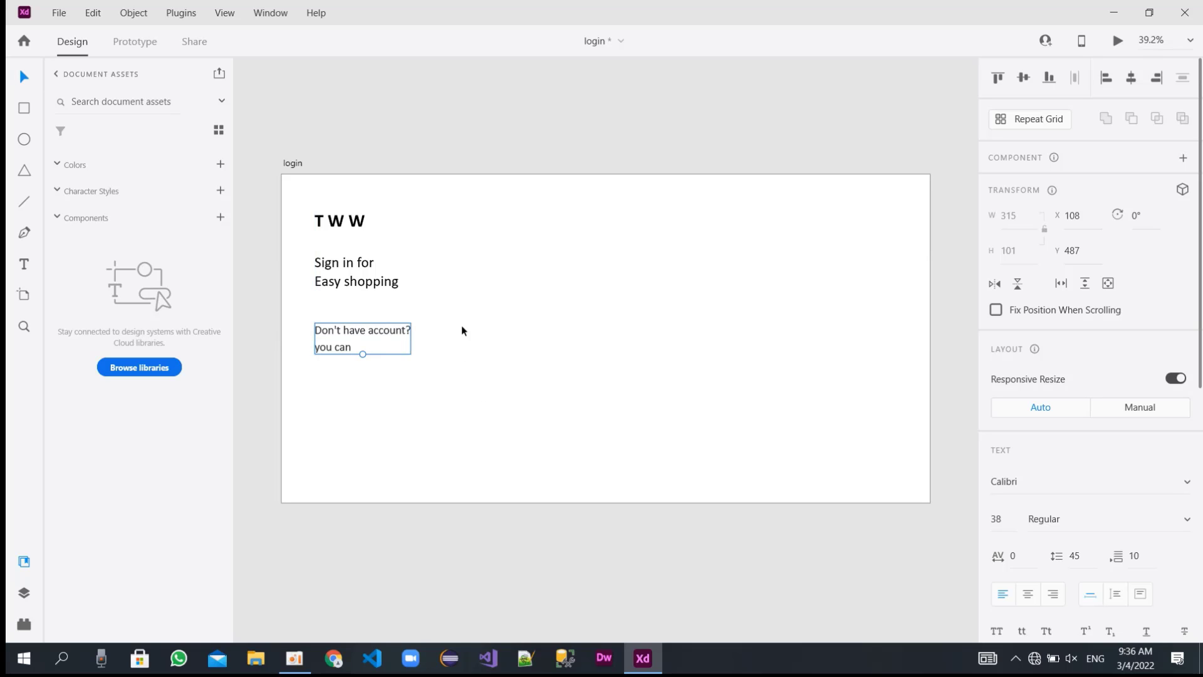
# Duplicate the sign-in text to about X 715, Y 654 on the artboard and replace the copy's wording with "Sing Up".
pyautogui.click(344, 283)
pyautogui.moveTo(344, 277); pyautogui.dragTo(534, 397)
pyautogui.doubleClick(537, 394)
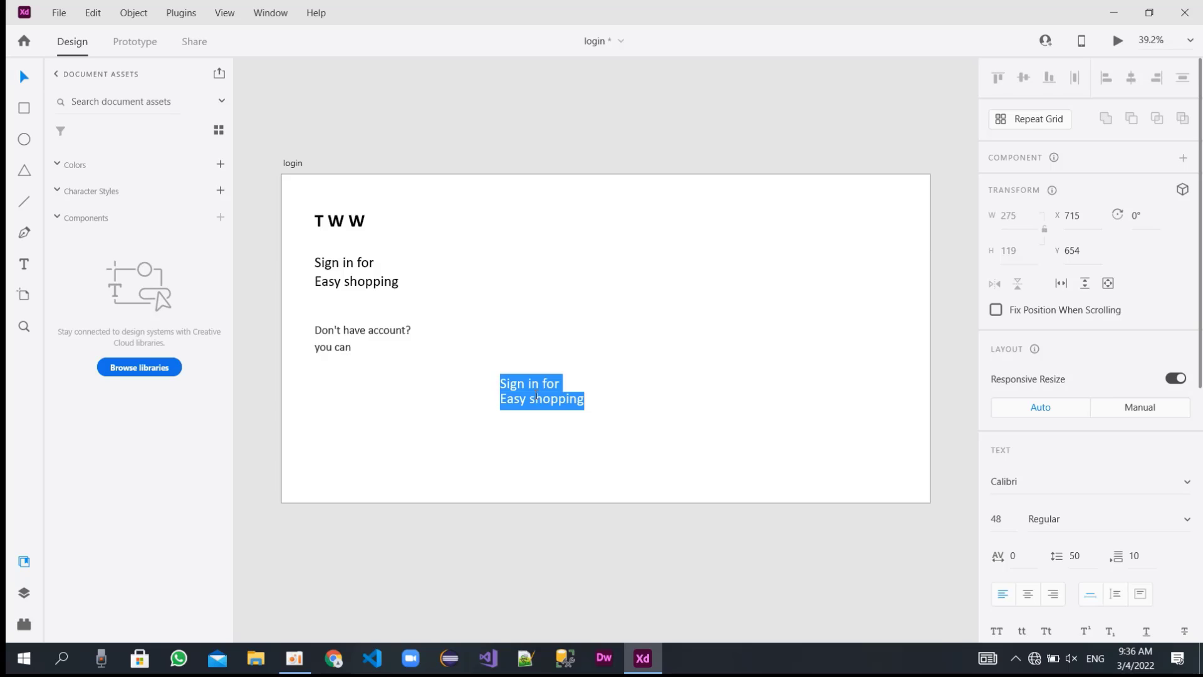
pyautogui.write('Sing Up')
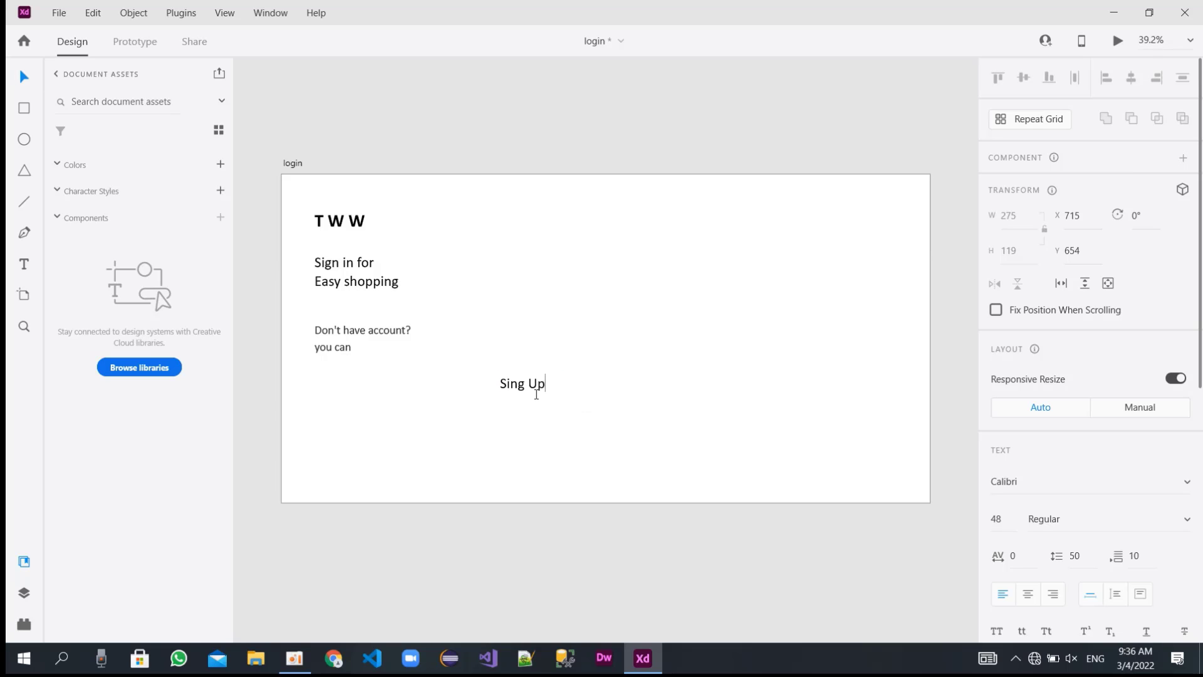
pyautogui.press('Return')
pyautogui.press('BackSpace')
# Set the weight of the "Sing Up" text to Bold.
pyautogui.click(1165, 519)
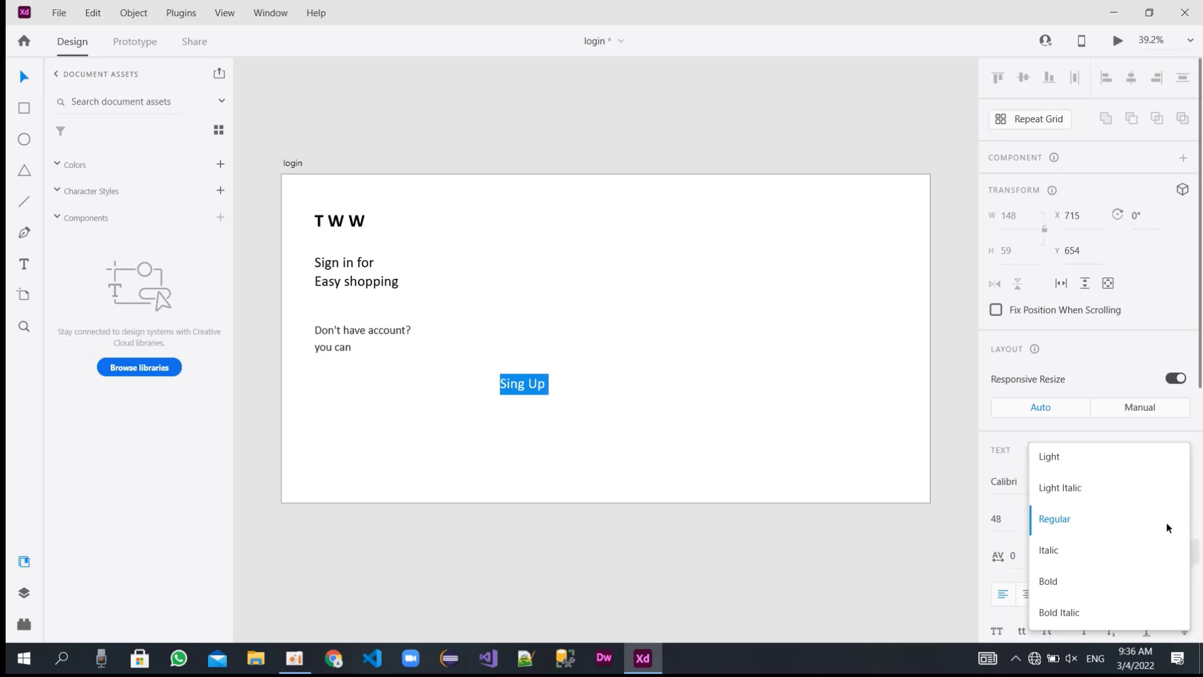
pyautogui.press('Down')
pyautogui.press('Down')
pyautogui.press('Return')
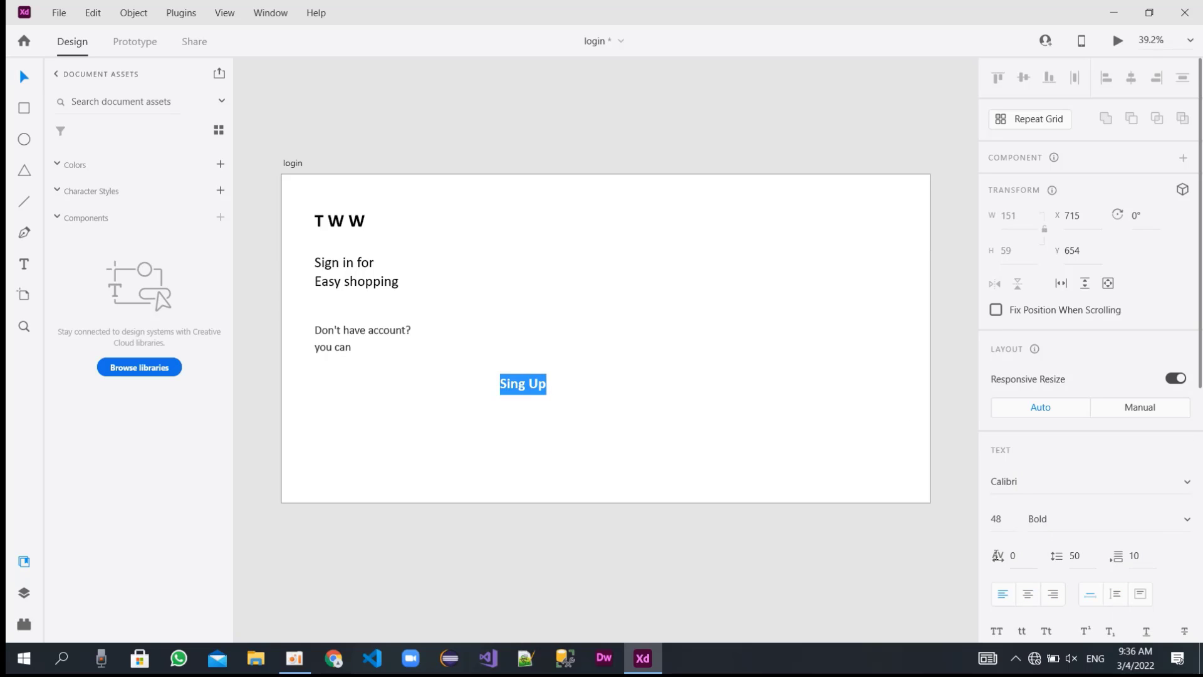
# Change the fill of the "Sing Up" text to a bright purple.
pyautogui.scroll(-7, 1106, 499)
pyautogui.click(1028, 350)
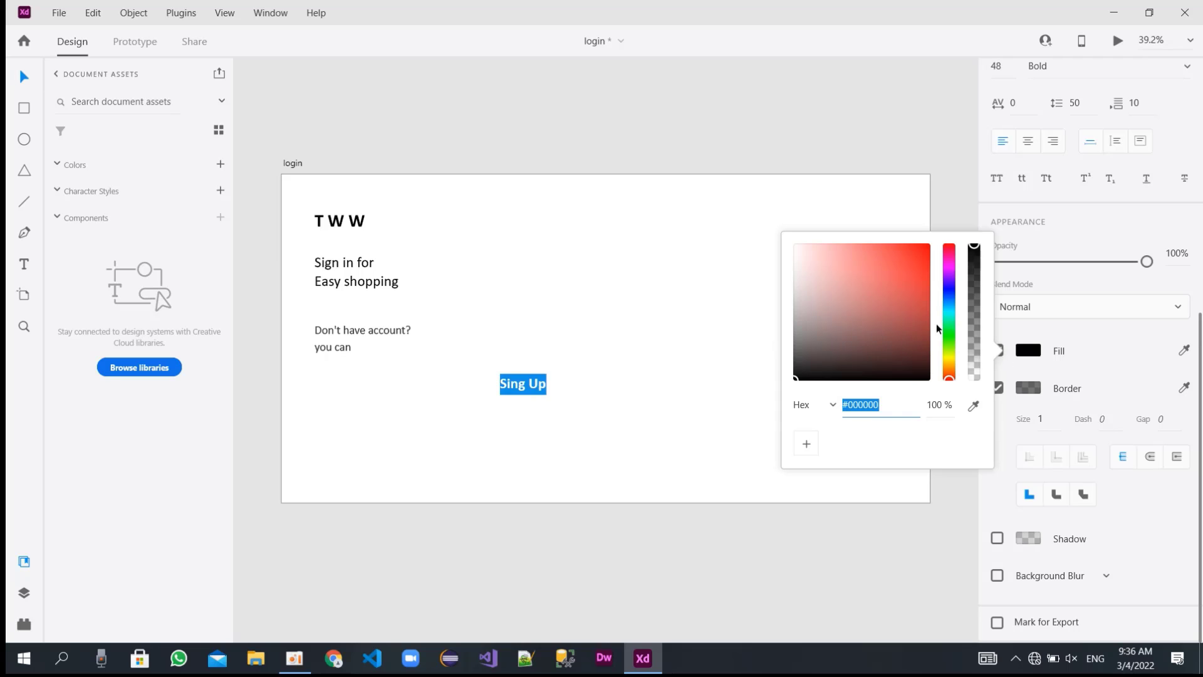
pyautogui.click(949, 284)
pyautogui.click(801, 342)
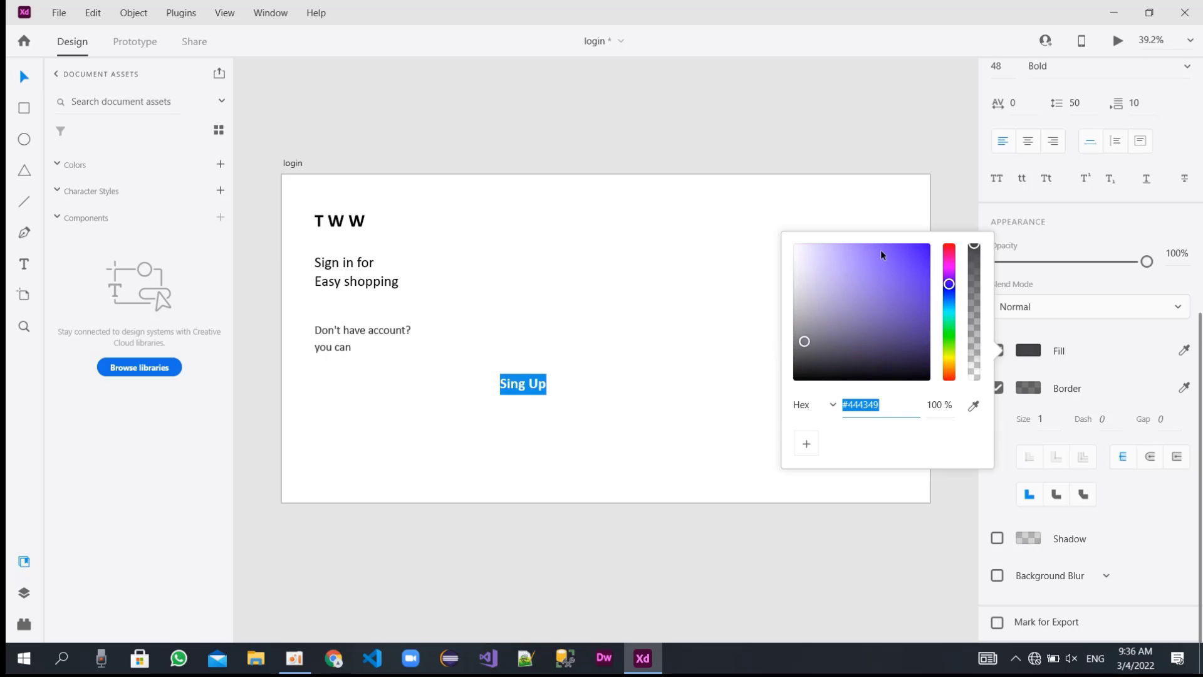
pyautogui.moveTo(880, 250); pyautogui.dragTo(868, 249)
pyautogui.click(585, 378)
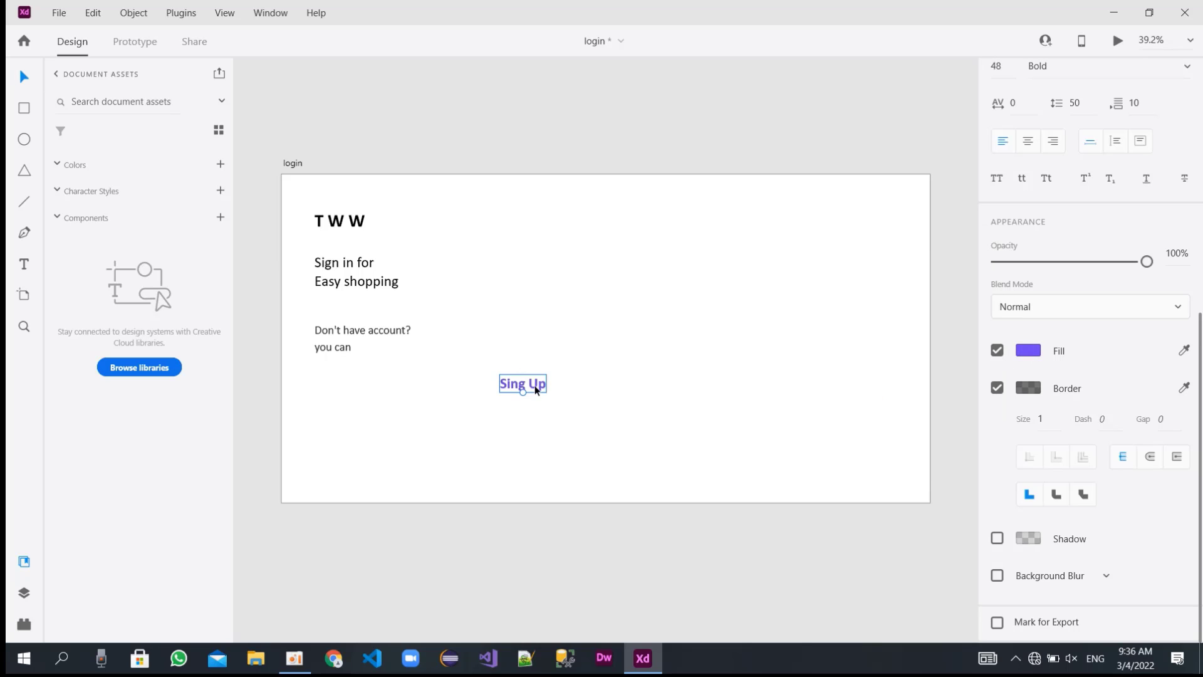
# Move the "Sing Up" text beside "you can" and nudge it onto the same line.
pyautogui.moveTo(534, 389); pyautogui.dragTo(399, 354)
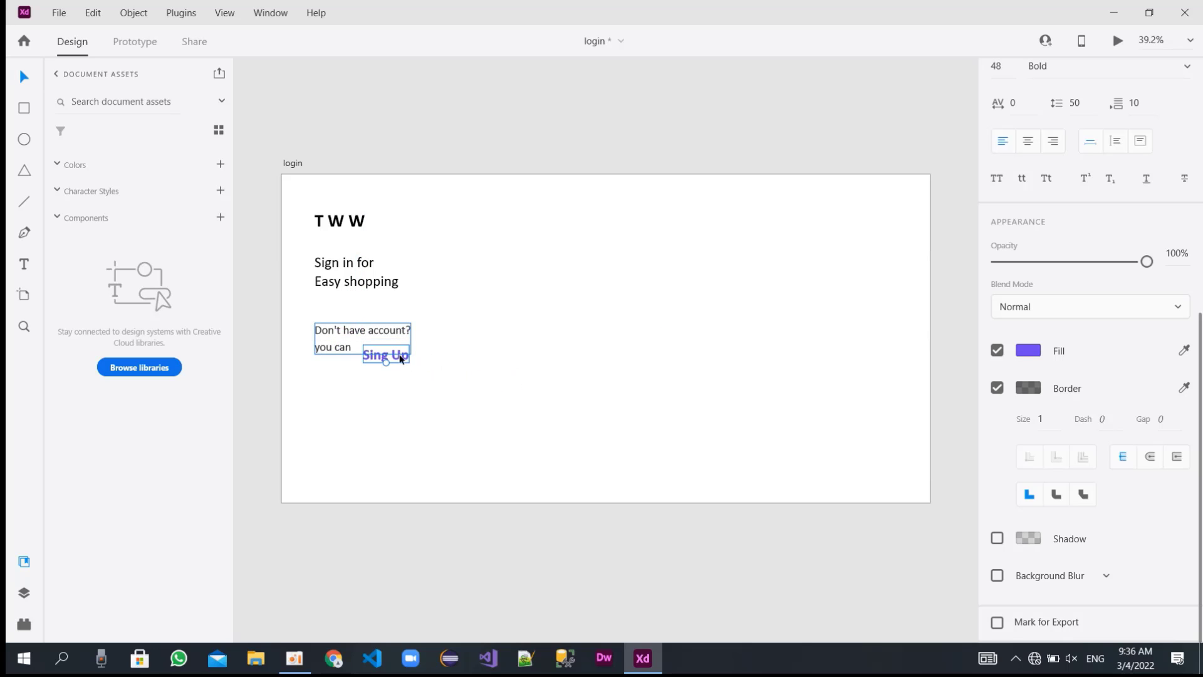
pyautogui.click(417, 452)
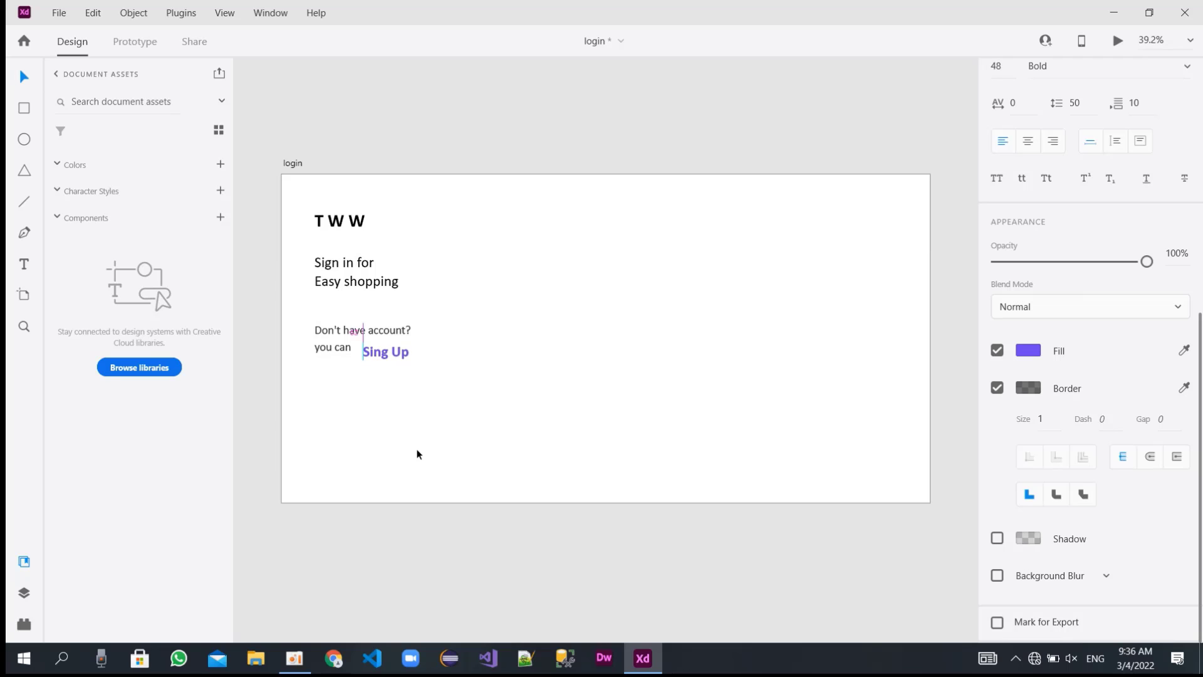
pyautogui.press('Up')
pyautogui.press('Up')
pyautogui.press('Up')
pyautogui.press('Up')
pyautogui.press('Up')
pyautogui.press('Up')
pyautogui.press('Up')
pyautogui.press('Up')
pyautogui.press('Up')
pyautogui.press('Up')
pyautogui.press('Up')
pyautogui.press('Up')
pyautogui.press('Up')
pyautogui.press('Up')
pyautogui.press('Up')
pyautogui.press('Left')
pyautogui.press('Left')
pyautogui.press('Left')
pyautogui.press('Left')
pyautogui.press('Left')
pyautogui.press('Left')
pyautogui.press('Left')
pyautogui.press('Left')
pyautogui.press('Left')
pyautogui.press('Left')
pyautogui.press('Left')
pyautogui.press('Left')
pyautogui.press('Left')
pyautogui.press('Left')
pyautogui.press('Left')
pyautogui.click(499, 412)
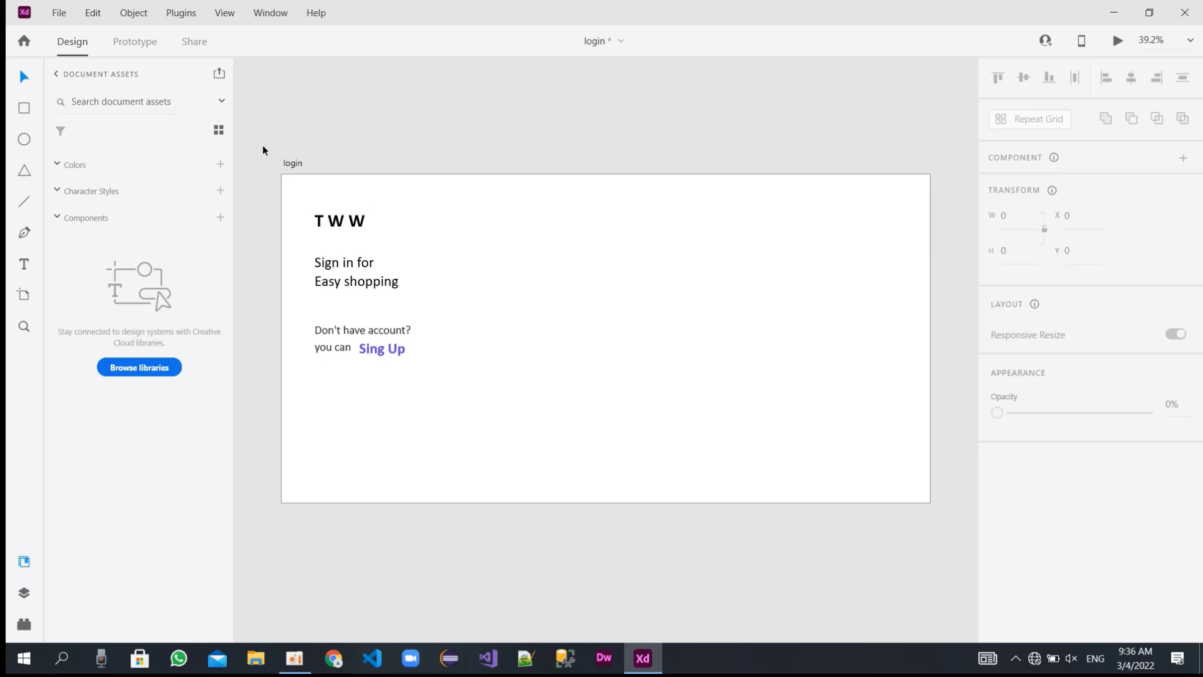
# Draw a rectangle about 619 wide and 119 high at about X 828, Y 258 and round its corners to a radius of 30.
pyautogui.click(22, 109)
pyautogui.moveTo(535, 253); pyautogui.dragTo(724, 282)
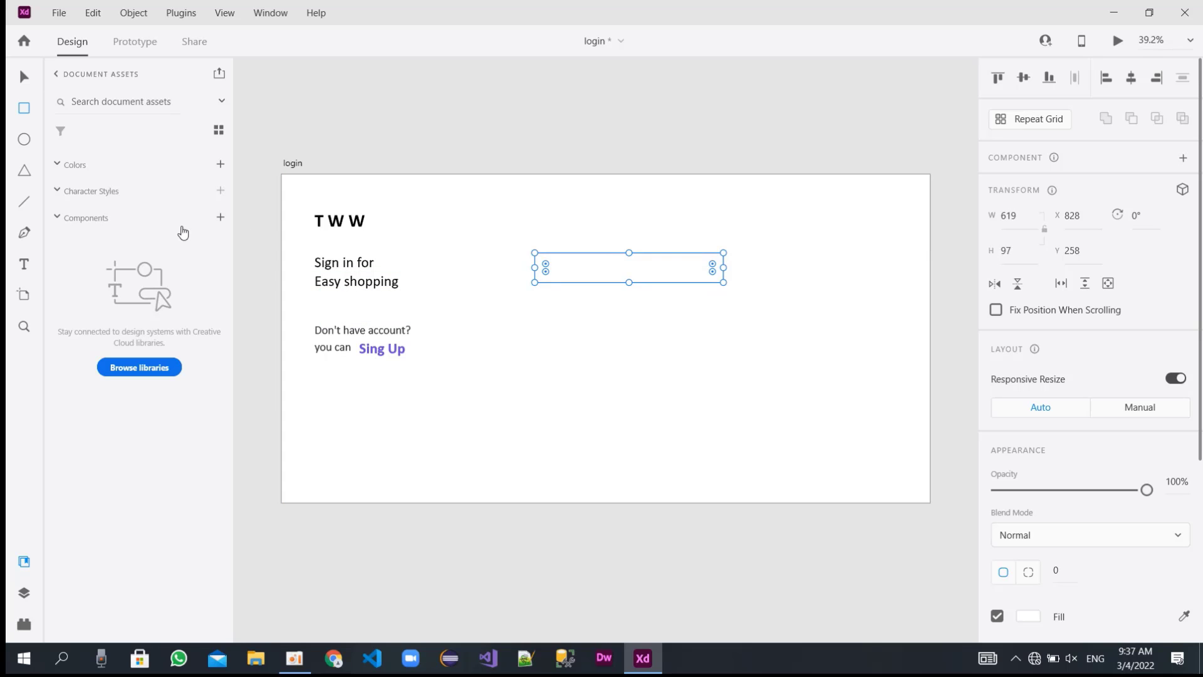
pyautogui.click(26, 79)
pyautogui.moveTo(712, 268); pyautogui.dragTo(718, 266)
pyautogui.moveTo(629, 282); pyautogui.dragTo(629, 286)
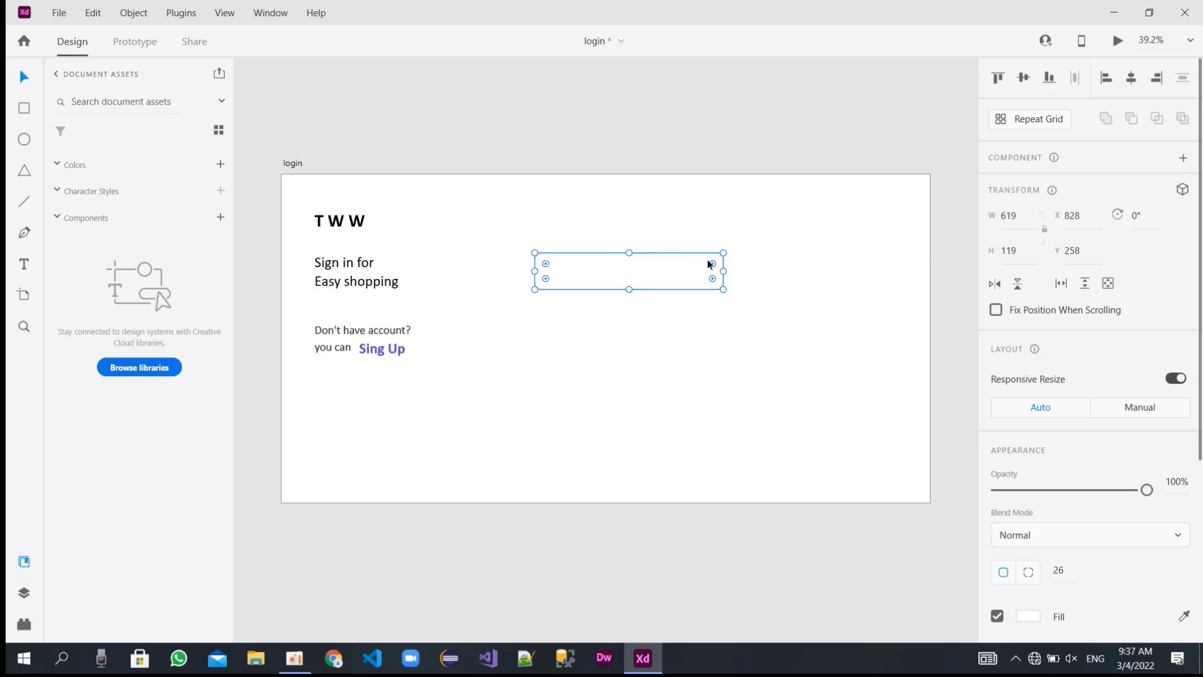
pyautogui.moveTo(709, 263); pyautogui.dragTo(714, 261)
# Move the rounded rectangle to about X 1404, Y 258 and duplicate it straight below at about Y 478.
pyautogui.moveTo(625, 271); pyautogui.dragTo(799, 325)
pyautogui.hotkey('ctrl', 'z')
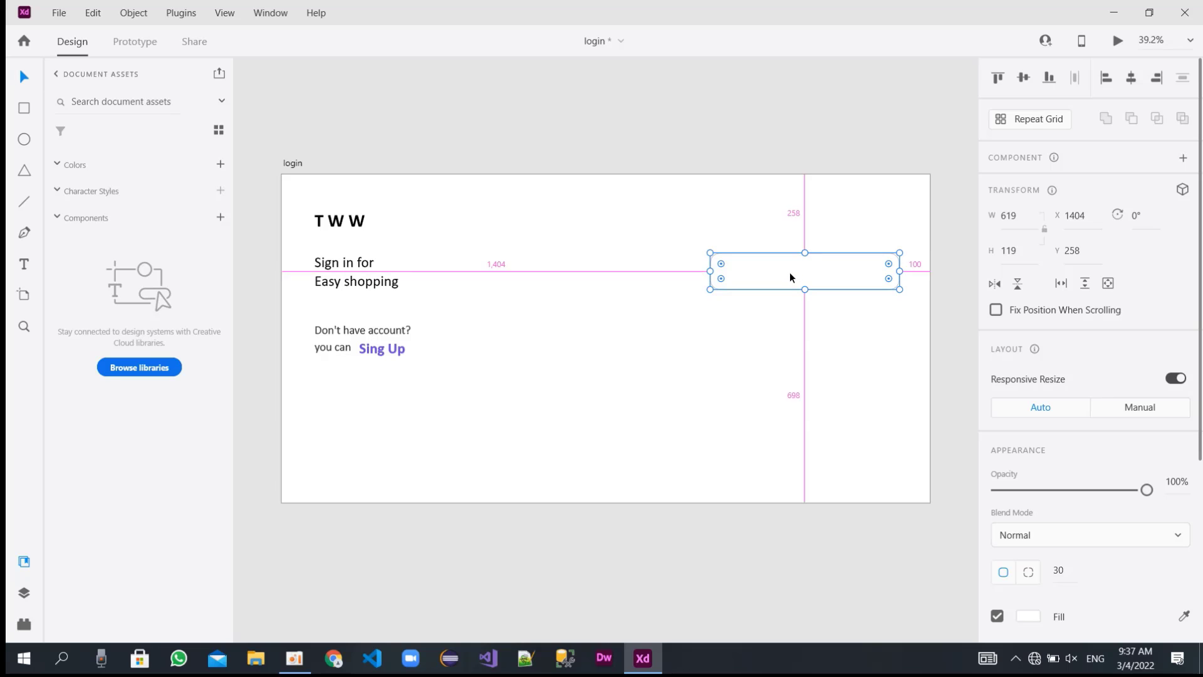
pyautogui.keyDown('alt'); pyautogui.moveTo(790, 278); pyautogui.dragTo(784, 334); pyautogui.keyUp('alt')
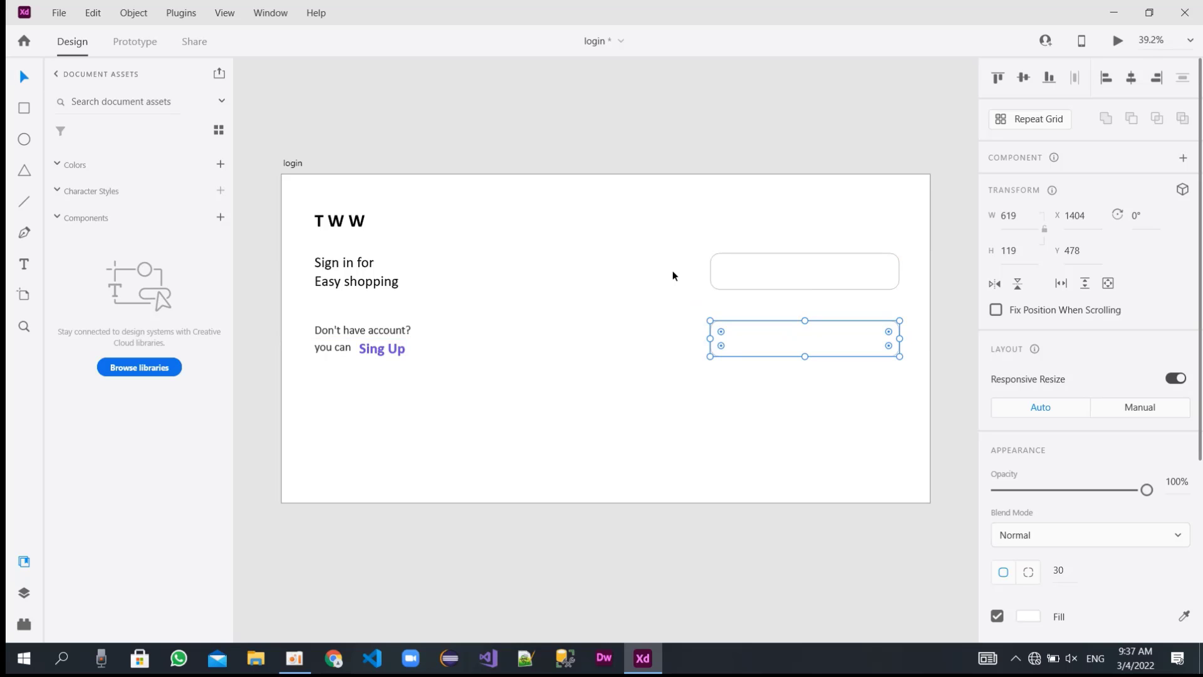
# Set the fill of the upper rounded rectangle to light grey #BCBCBC.
pyautogui.click(756, 274)
pyautogui.scroll(-1, 1072, 468)
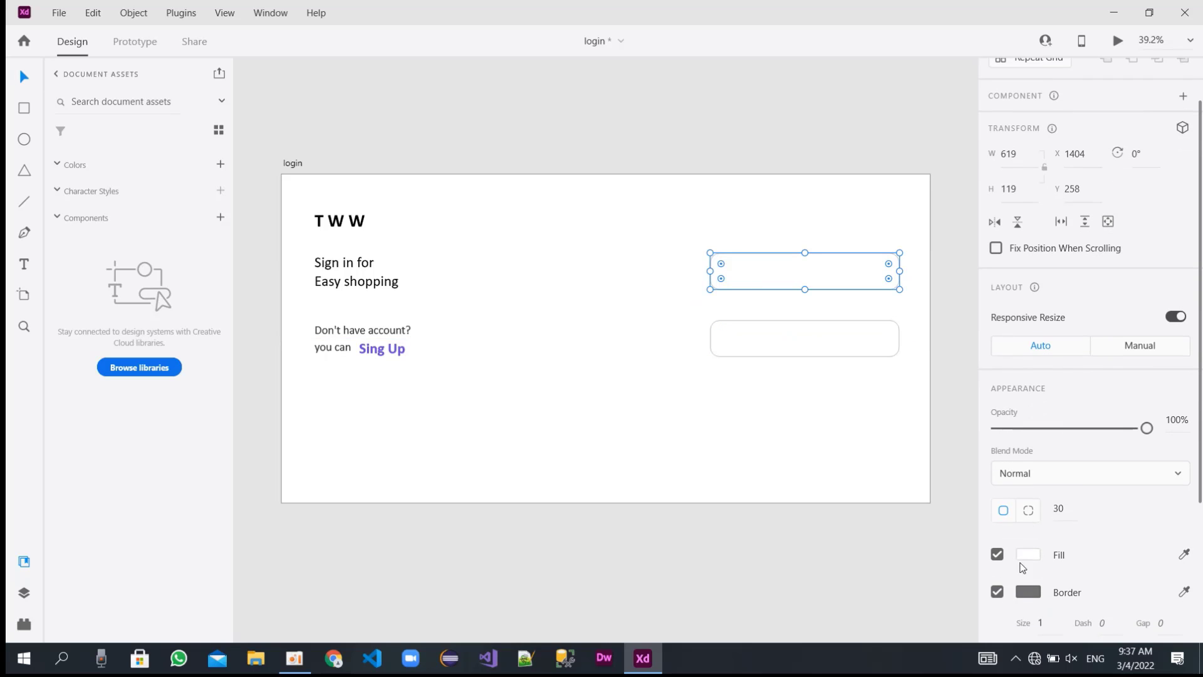
pyautogui.click(1030, 557)
pyautogui.moveTo(800, 468)
pyautogui.mouseDown()
pyautogui.moveTo(797, 528)
pyautogui.moveTo(791, 453)
pyautogui.mouseUp()
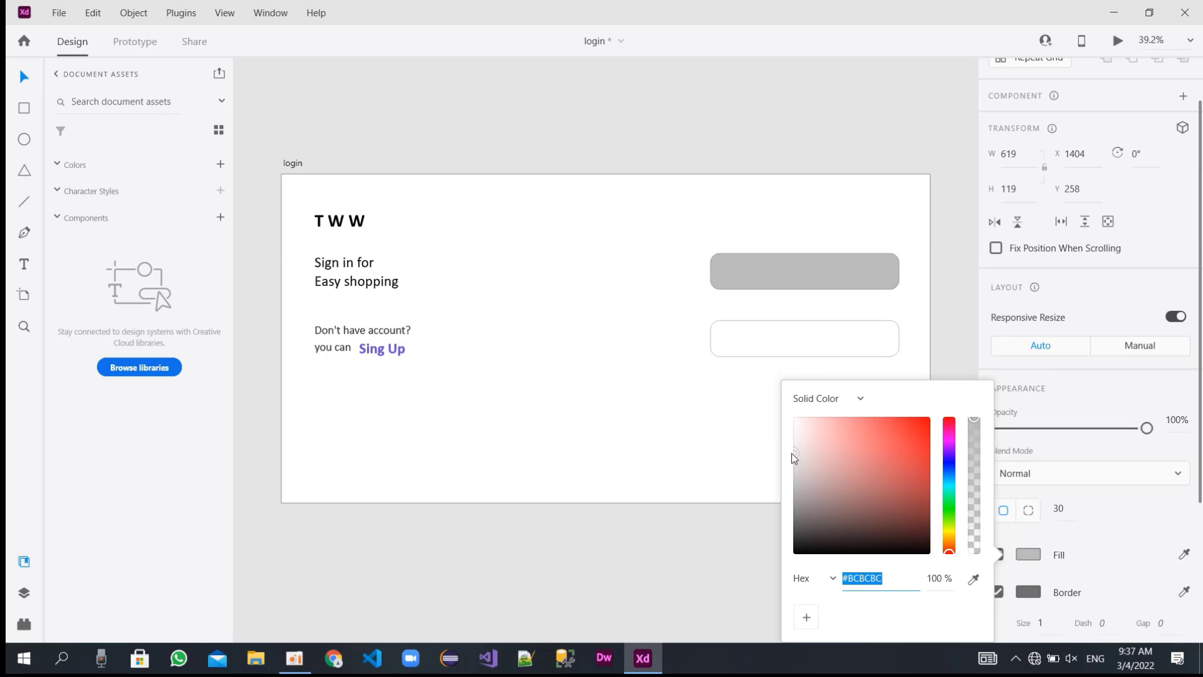
pyautogui.click(778, 332)
# Copy the upper rectangle's fill colour #BCBCBC and apply it to the lower rounded rectangle.
pyautogui.click(819, 262)
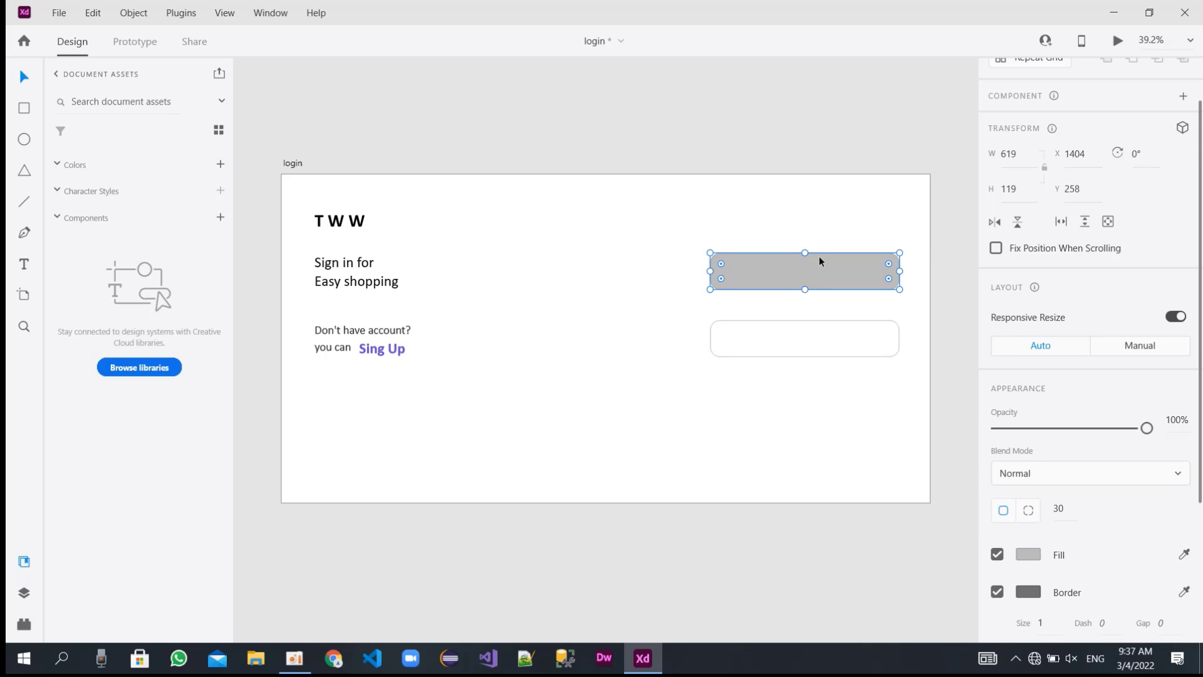
pyautogui.click(1027, 553)
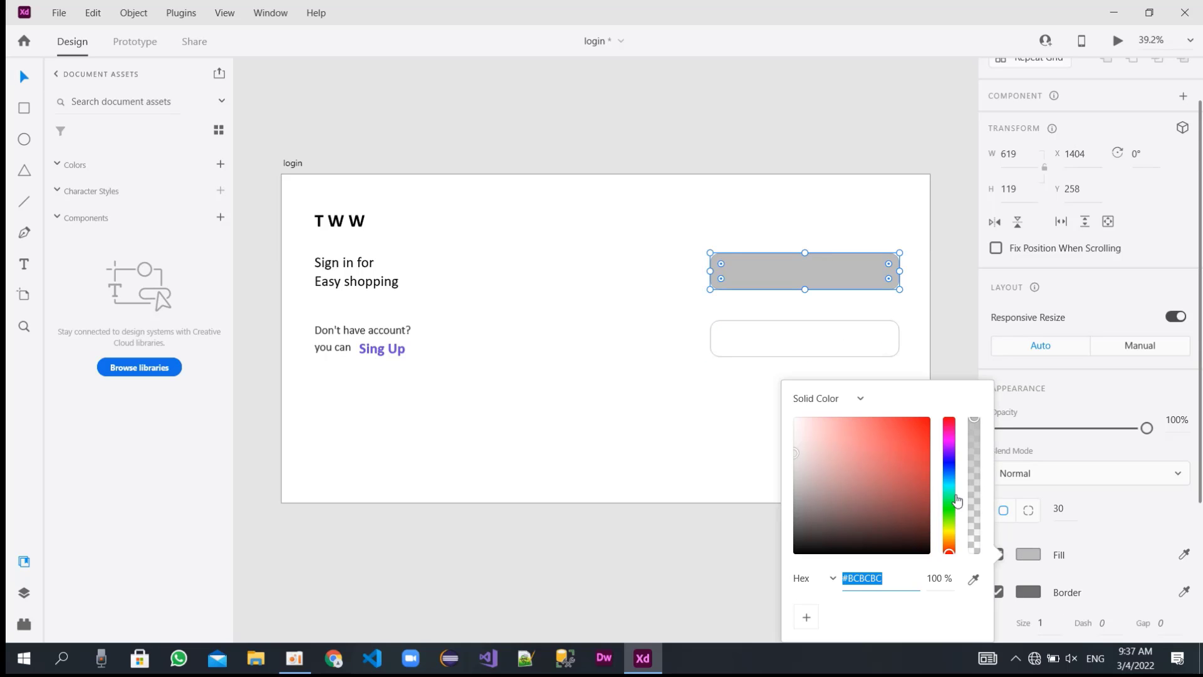
pyautogui.click(864, 349)
pyautogui.click(1028, 558)
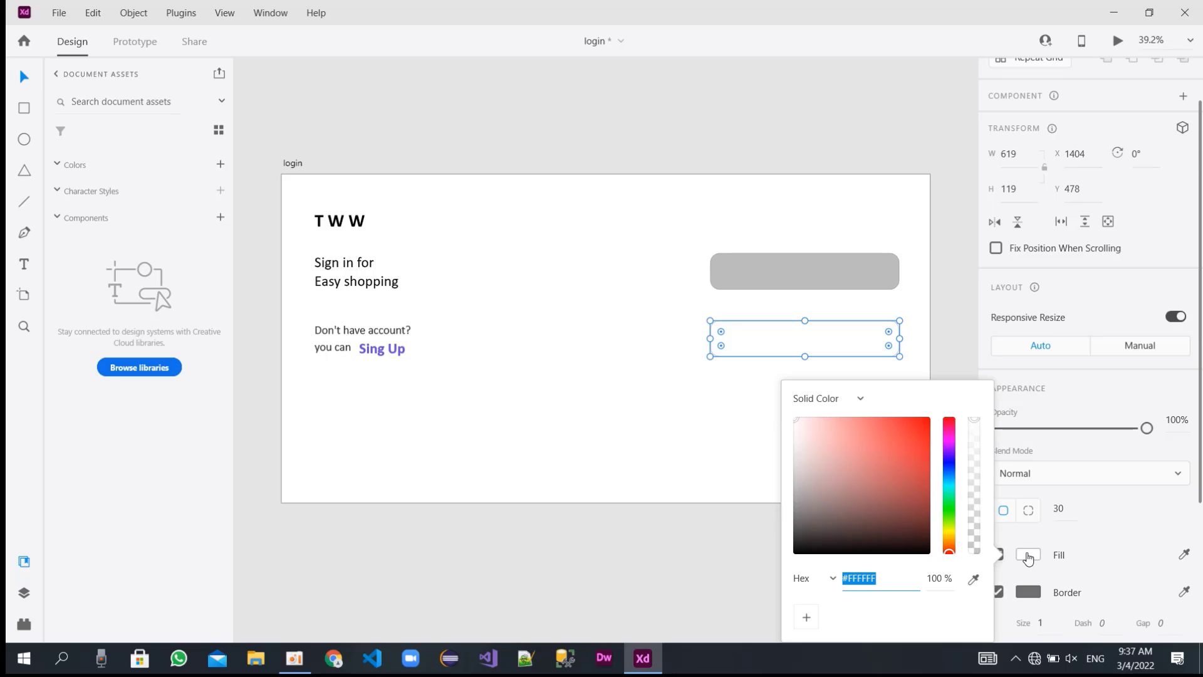
pyautogui.write('#BCBCBC')
pyautogui.press('Return')
pyautogui.click(658, 387)
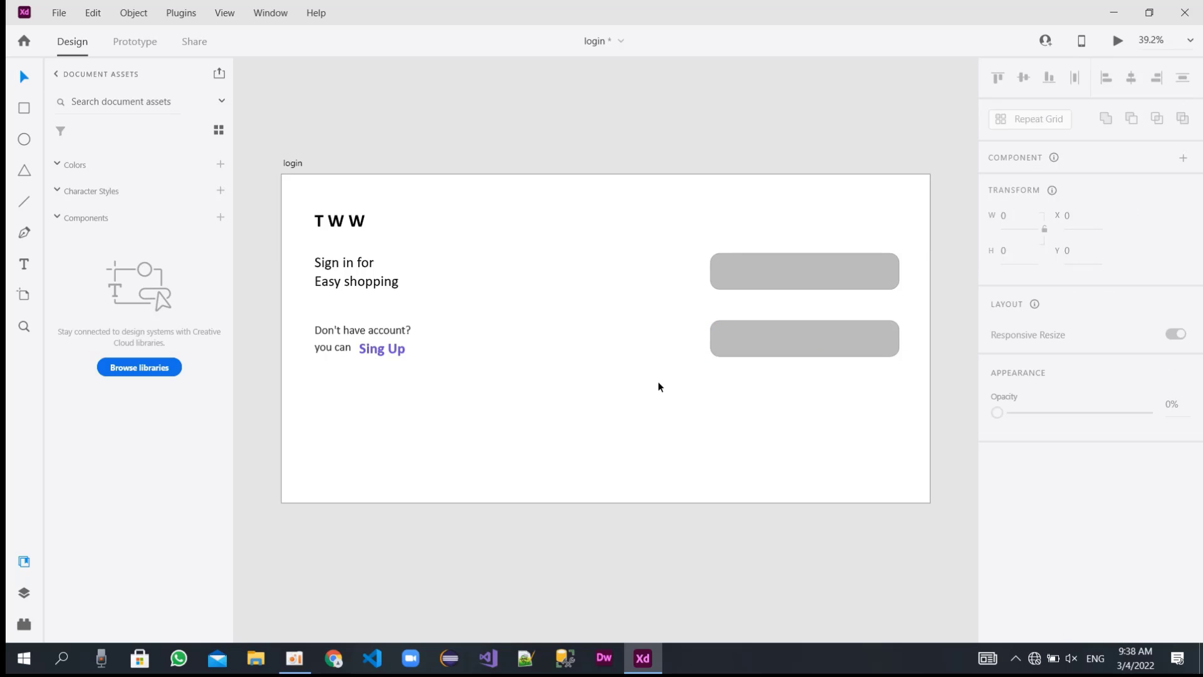
# Draw a 42 × 42 square under the lower field at about X 1404, Y 648 and fill it with #BCBCBC.
pyautogui.click(21, 109)
pyautogui.moveTo(711, 375); pyautogui.dragTo(724, 386)
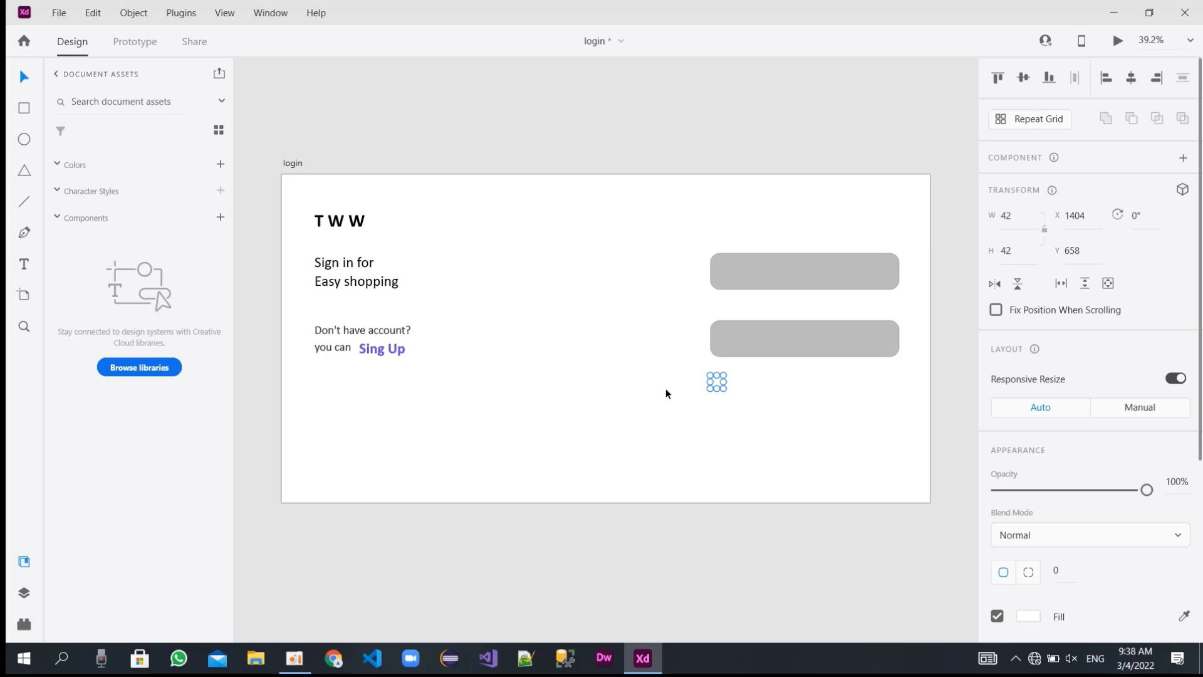
pyautogui.moveTo(717, 381)
pyautogui.mouseDown()
pyautogui.moveTo(728, 383)
pyautogui.moveTo(719, 377)
pyautogui.mouseUp()
pyautogui.click(1028, 616)
pyautogui.write('#BCBCBC')
pyautogui.press('Return')
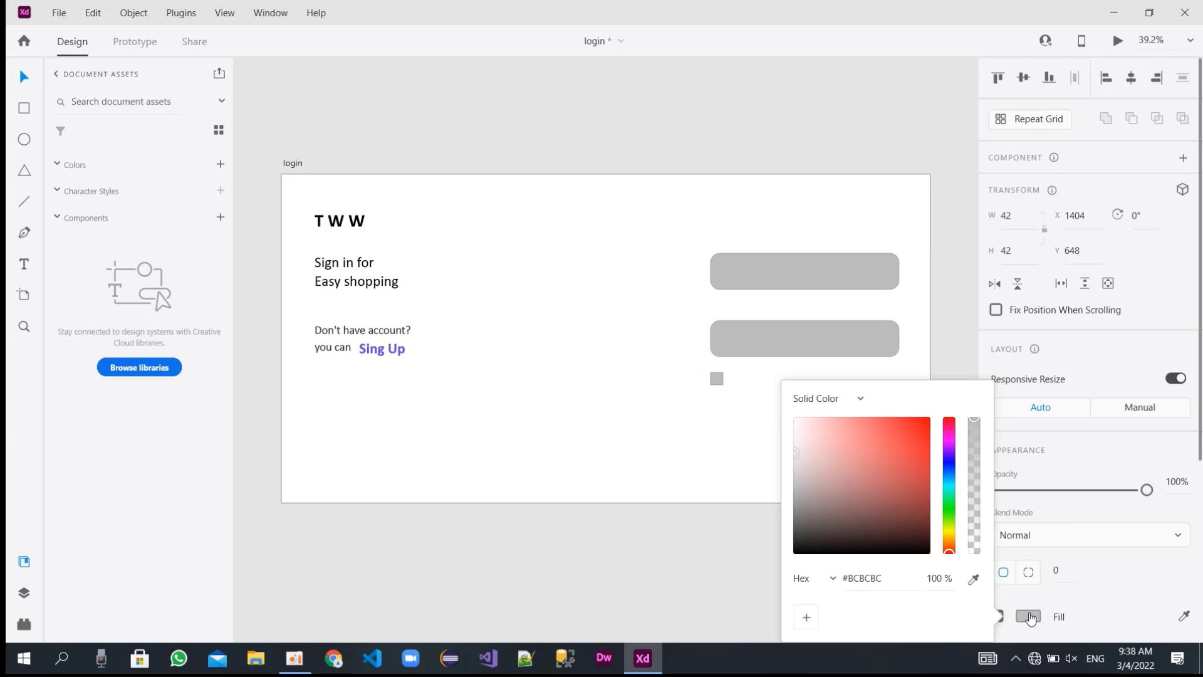
pyautogui.click(693, 442)
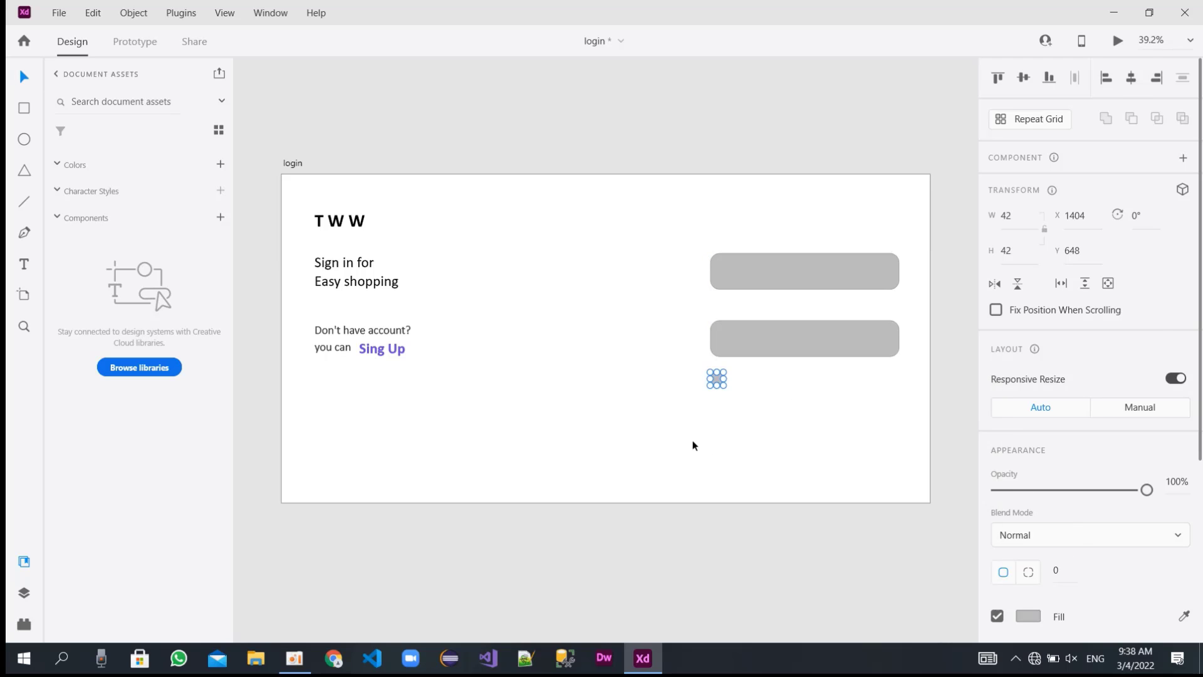
# Duplicate the "Don't have account? you can" text, reword the copy as "Remember me" and place it beside the small square.
pyautogui.click(374, 335)
pyautogui.moveTo(374, 336); pyautogui.dragTo(812, 408)
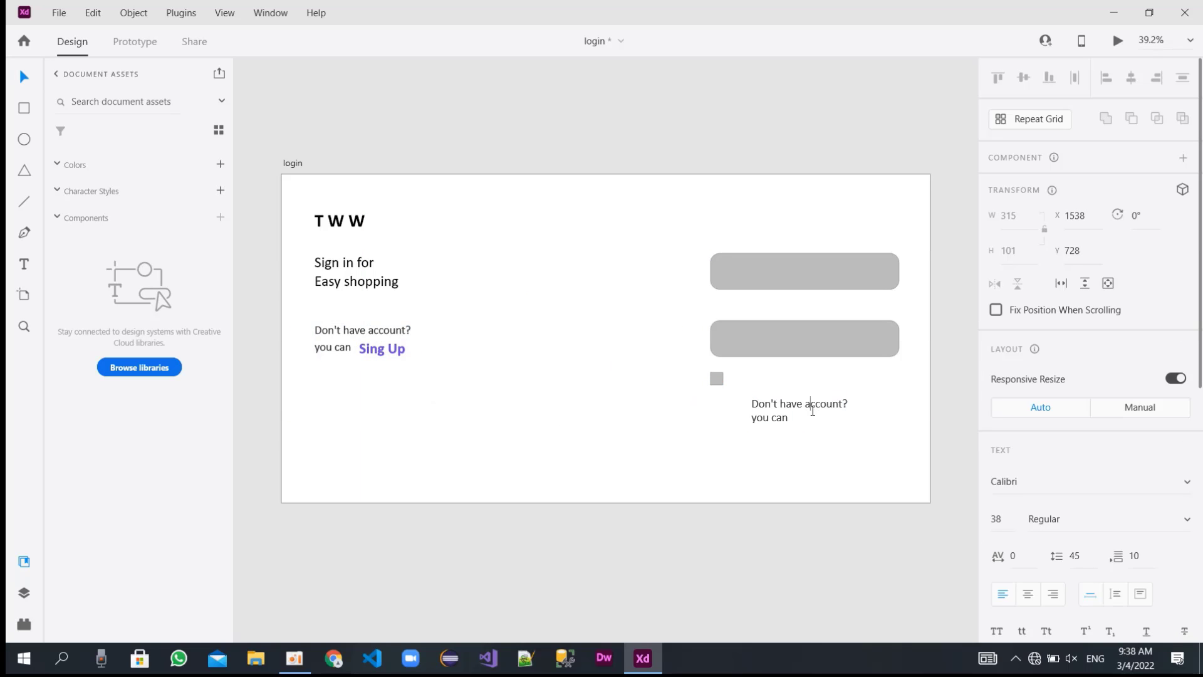
pyautogui.hotkey('ctrl', 'a')
pyautogui.write('Remember Me')
pyautogui.press('Escape')
pyautogui.moveTo(773, 402); pyautogui.dragTo(754, 374)
# Set the "Remember me" text's font size to 40 and position it closer to the small square, at about X 1474, Y 645.
pyautogui.click(1121, 521)
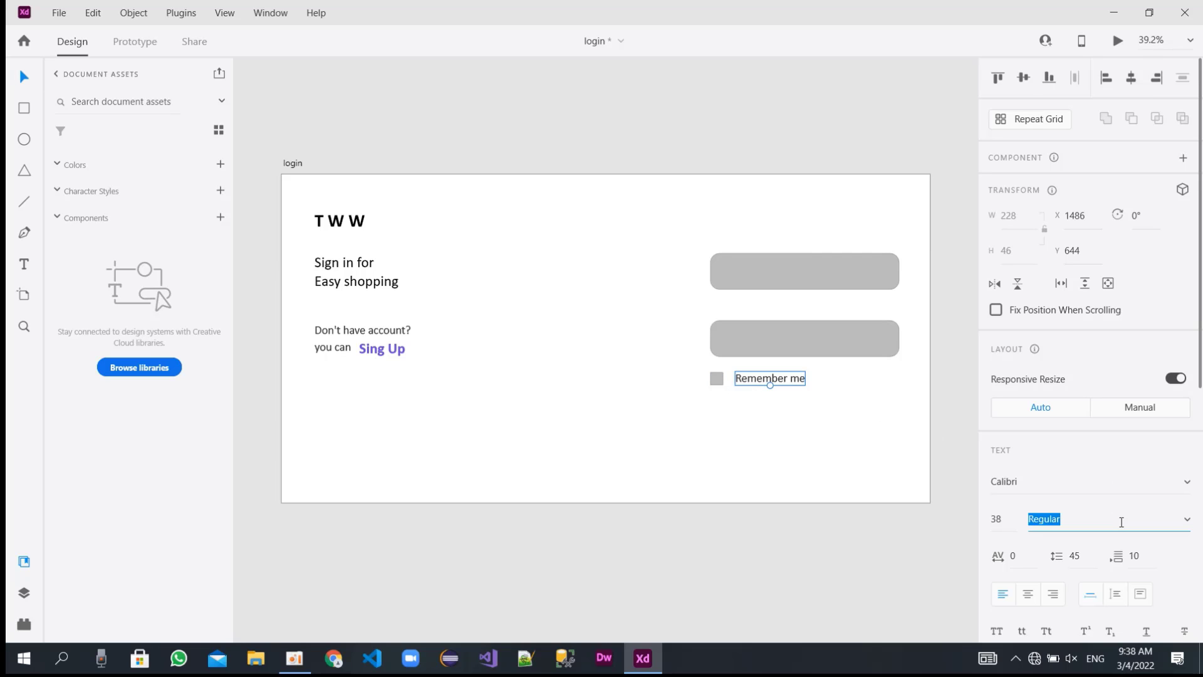
pyautogui.click(996, 519)
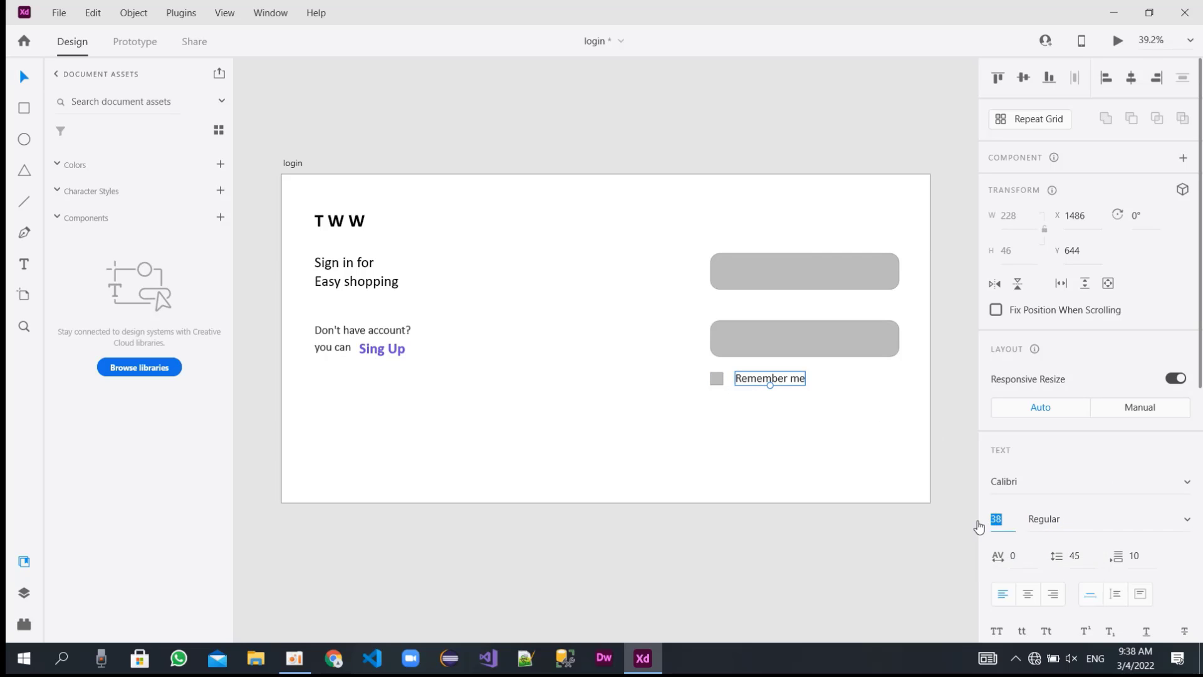
pyautogui.write('40')
pyautogui.press('Return')
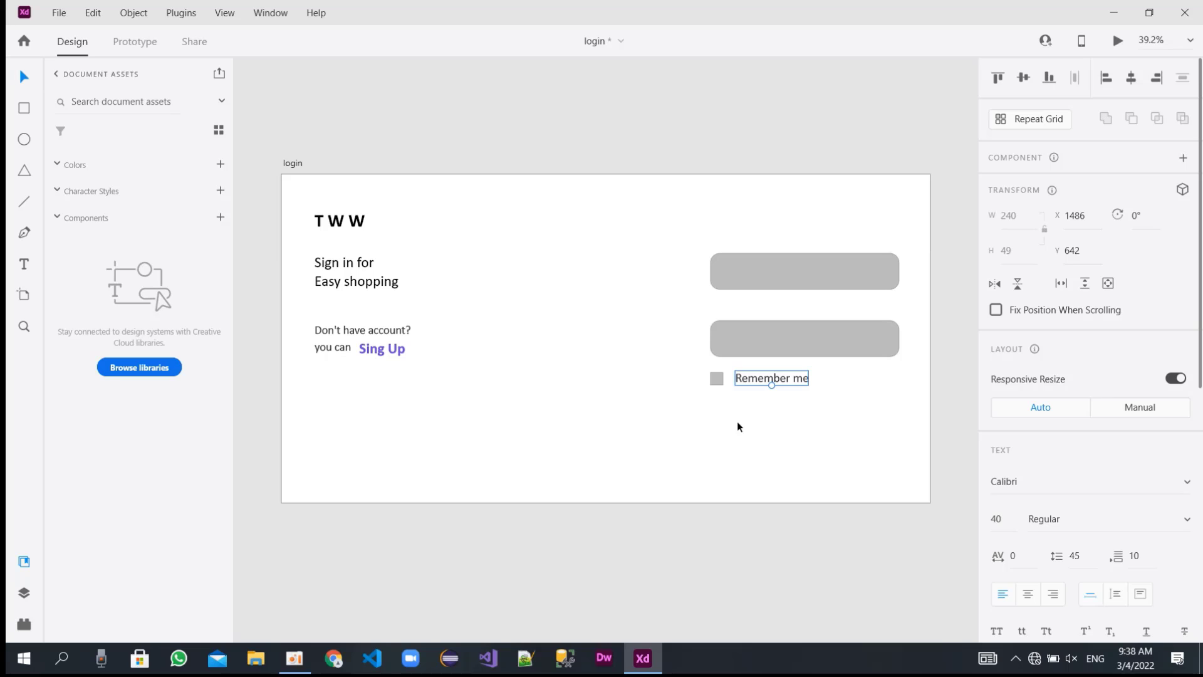
pyautogui.click(716, 383)
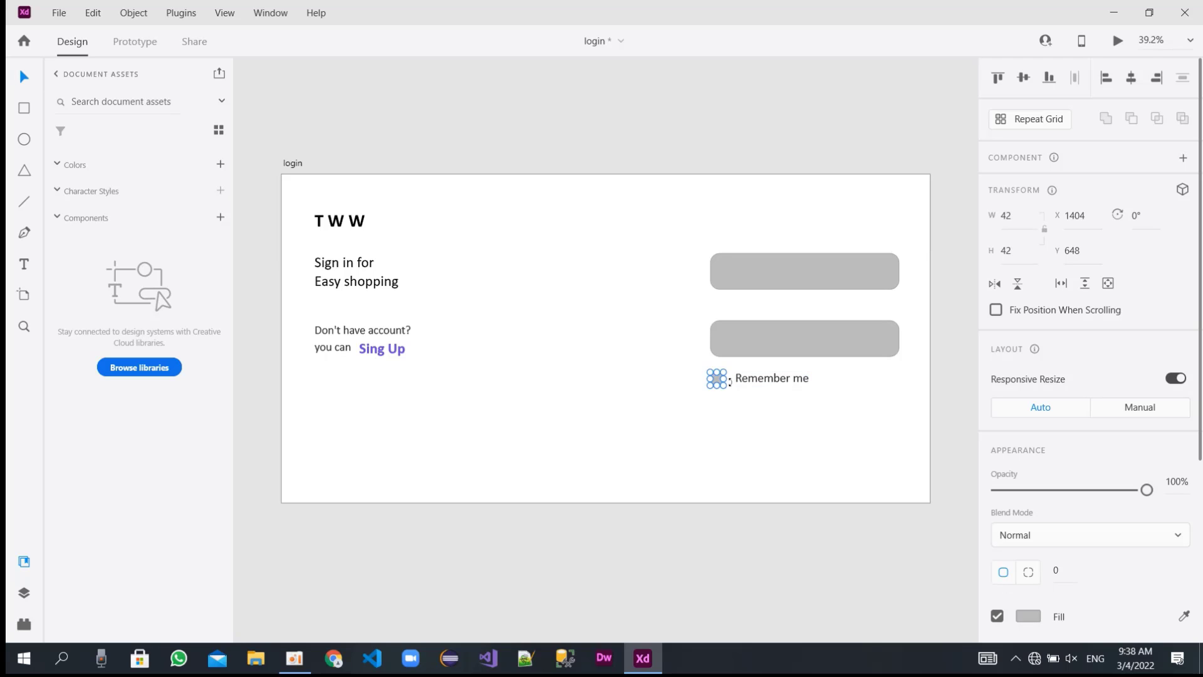
pyautogui.click(742, 378)
pyautogui.click(718, 383)
pyautogui.moveTo(722, 386); pyautogui.dragTo(749, 380)
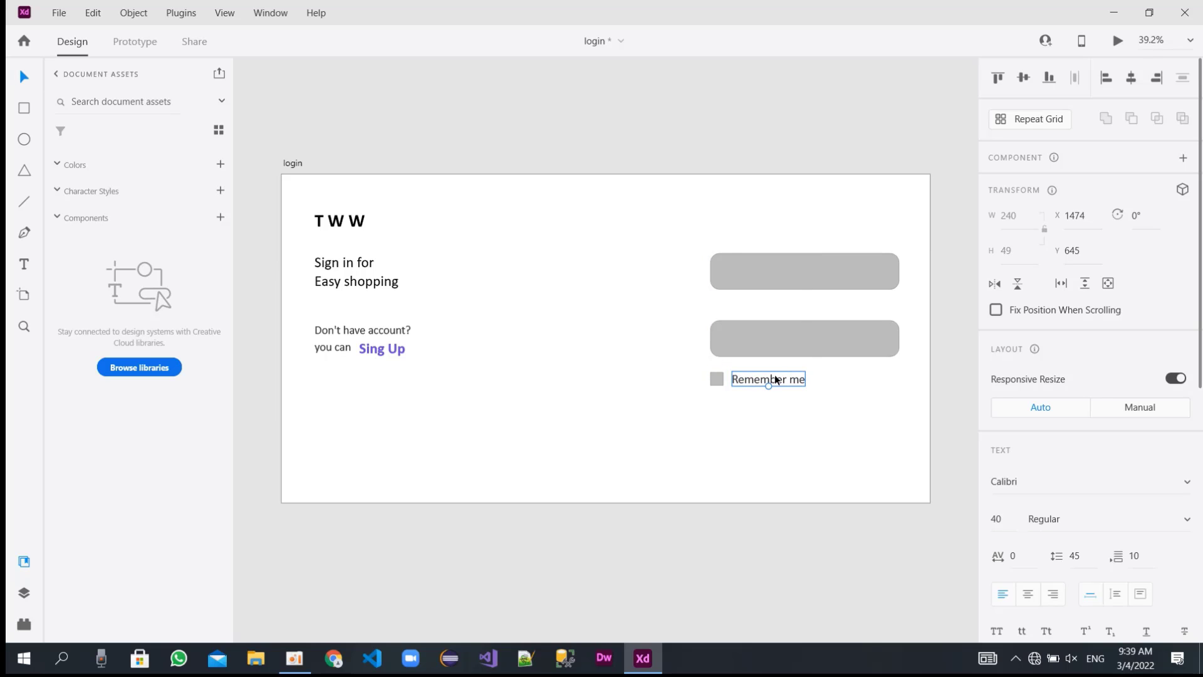
# Change the "Remember me" text's font to Arial and lighten its fill to a medium grey.
pyautogui.scroll(-1, 1027, 520)
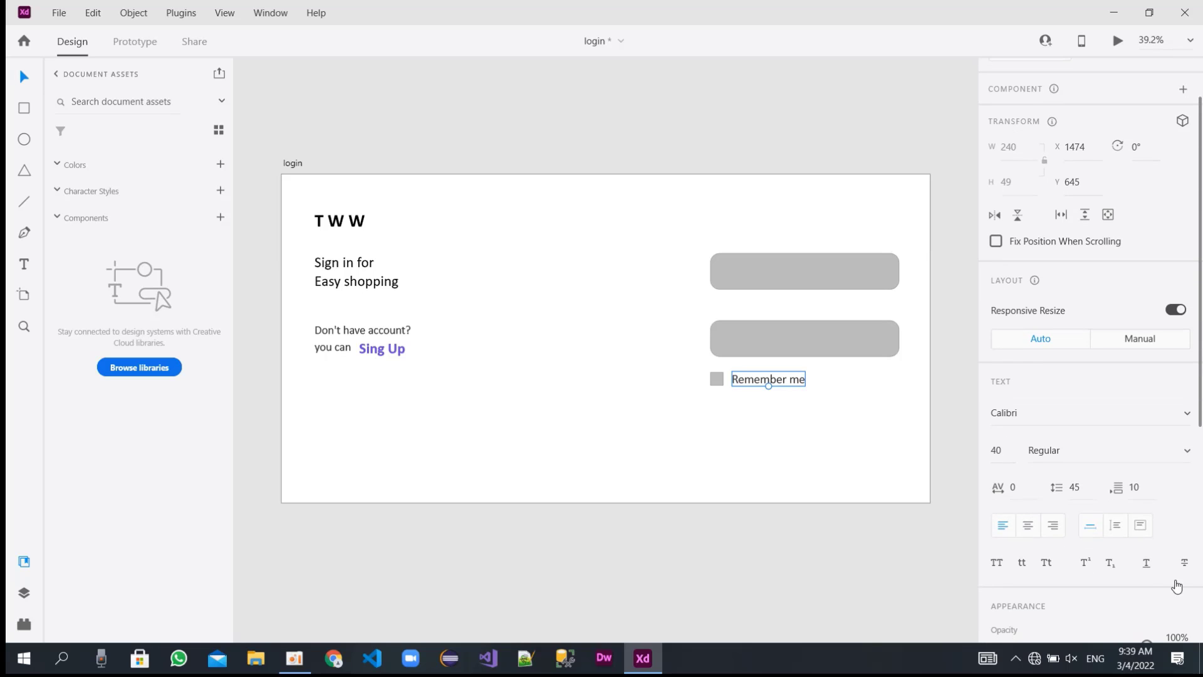
pyautogui.click(1065, 419)
pyautogui.write('Arial')
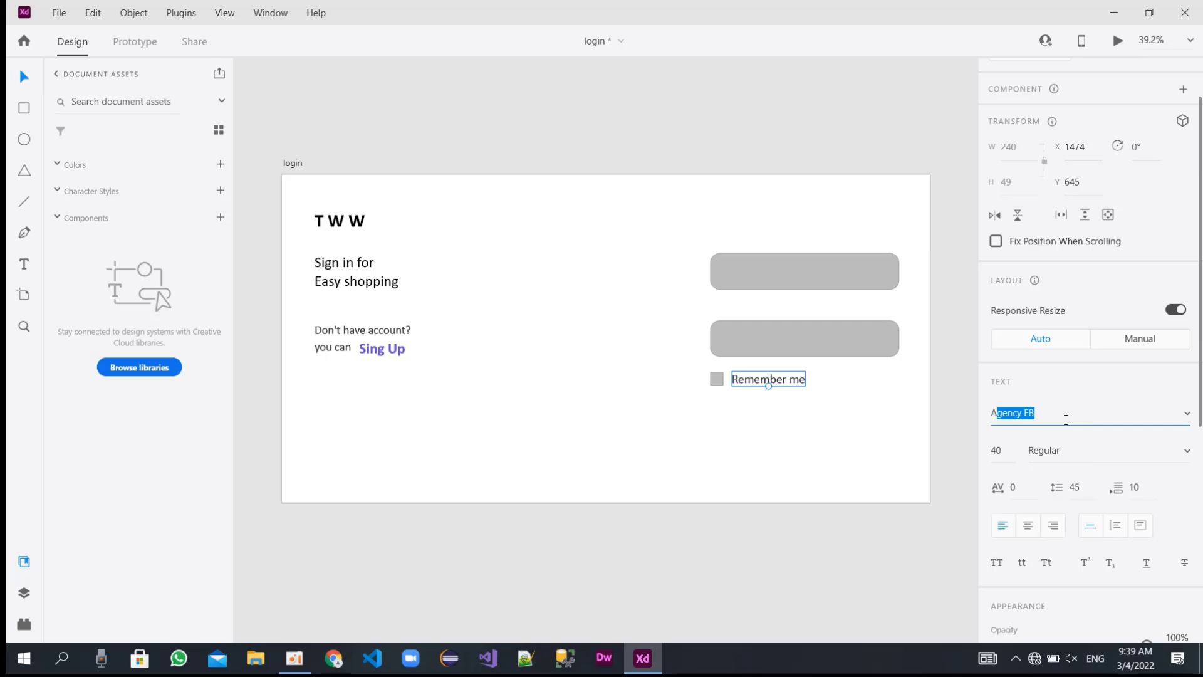
pyautogui.press('Return')
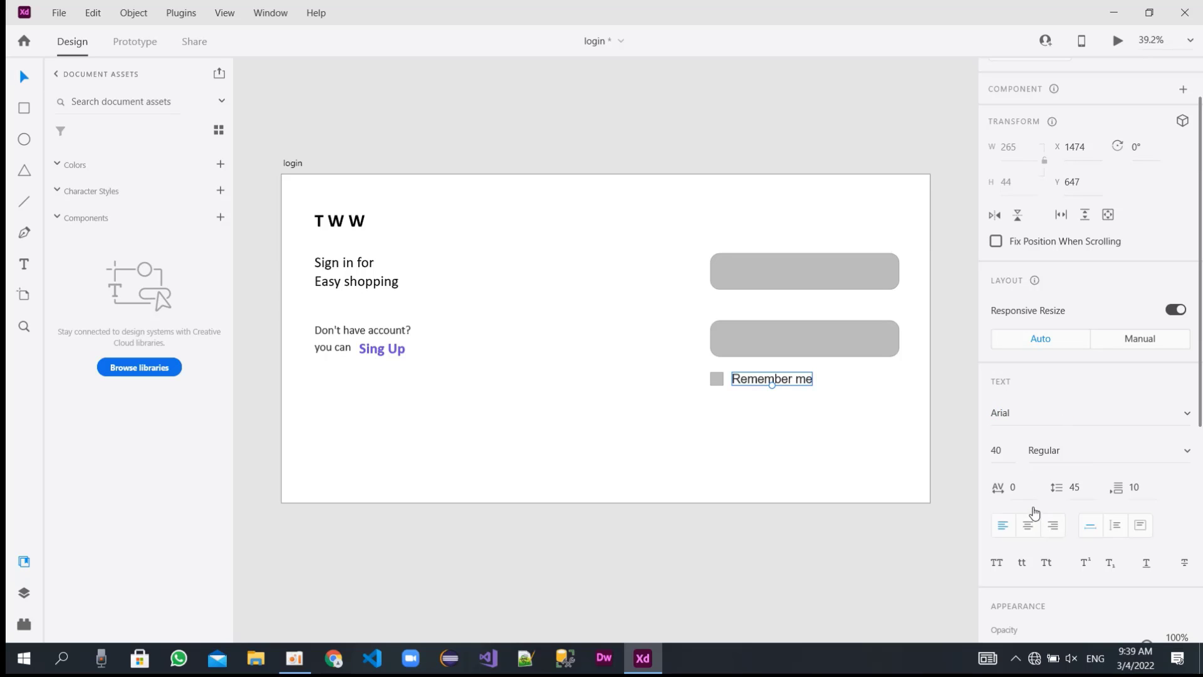
pyautogui.scroll(-3, 1028, 504)
pyautogui.click(1028, 547)
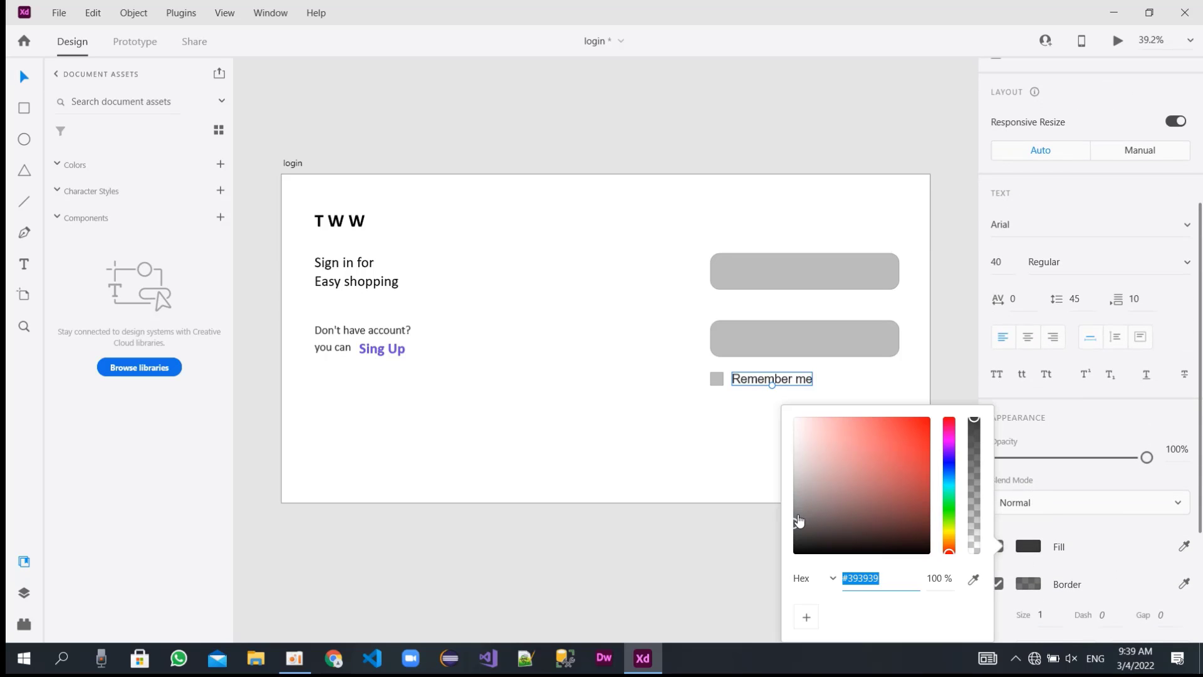
pyautogui.moveTo(796, 523); pyautogui.dragTo(789, 481)
pyautogui.click(738, 431)
# Set the character spacing of the "Remember me" text to 50.
pyautogui.click(771, 385)
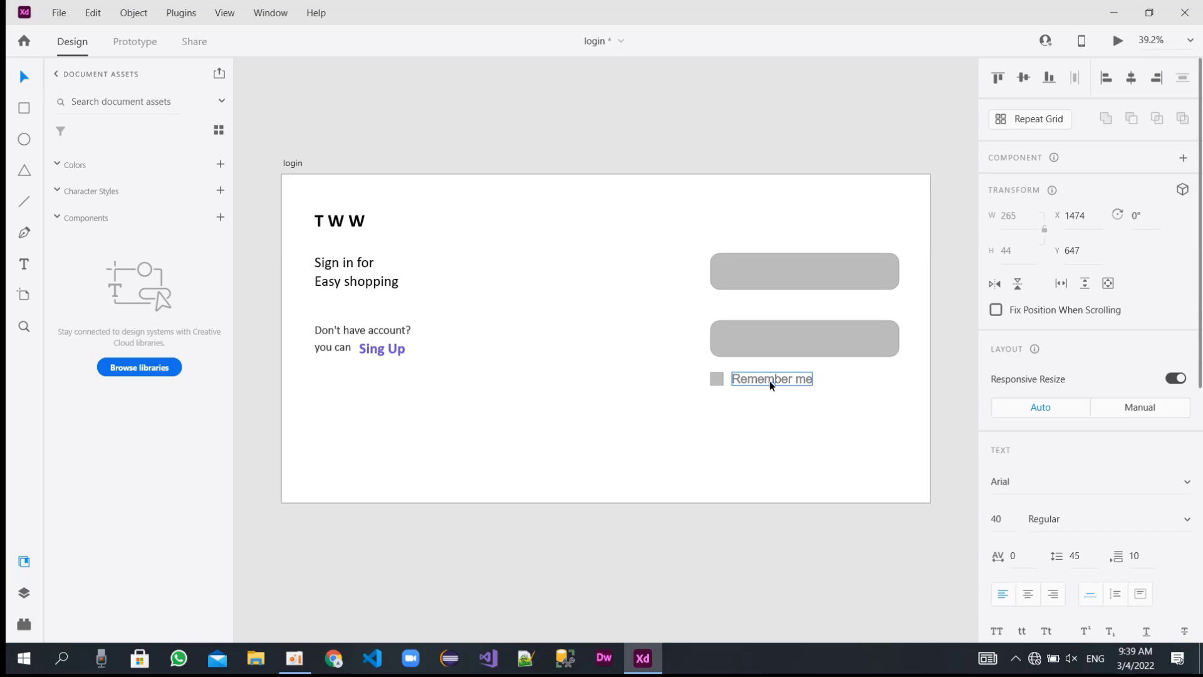
pyautogui.moveTo(1017, 556); pyautogui.dragTo(978, 563)
pyautogui.write('20')
pyautogui.press('Return')
pyautogui.write('50')
pyautogui.press('Return')
# Duplicate the "Remember me" text horizontally to about X 1805 and replace the copy's wording with "Forget password".
pyautogui.moveTo(753, 378); pyautogui.dragTo(855, 380)
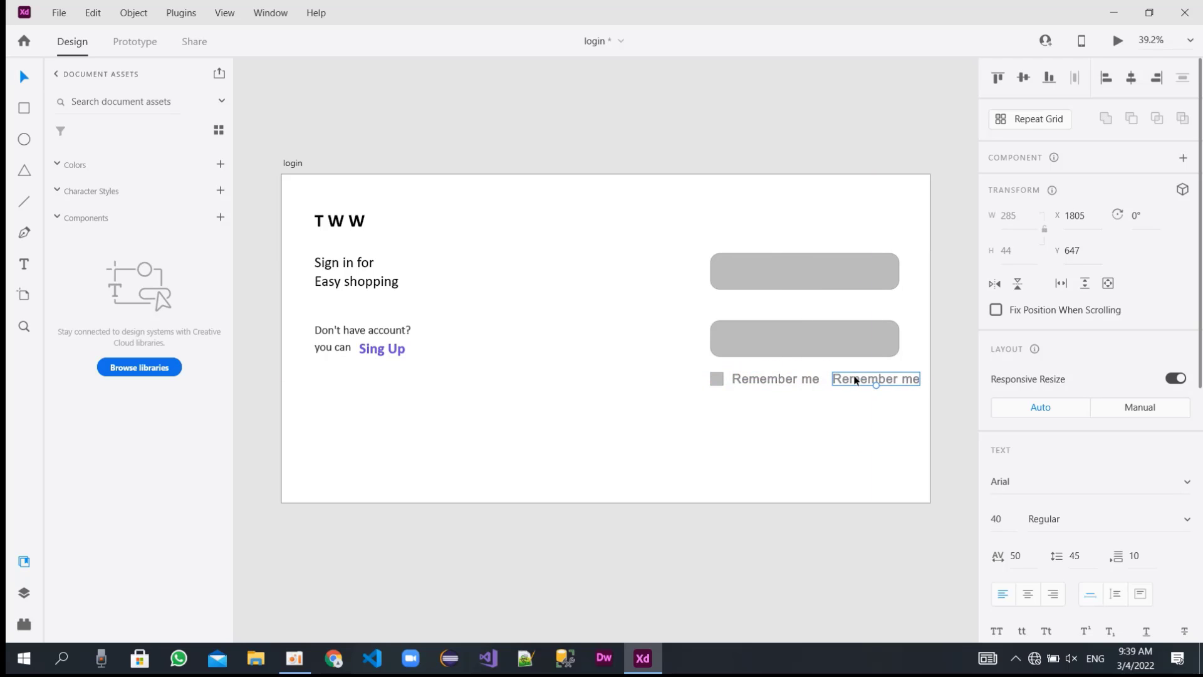
pyautogui.doubleClick(856, 379)
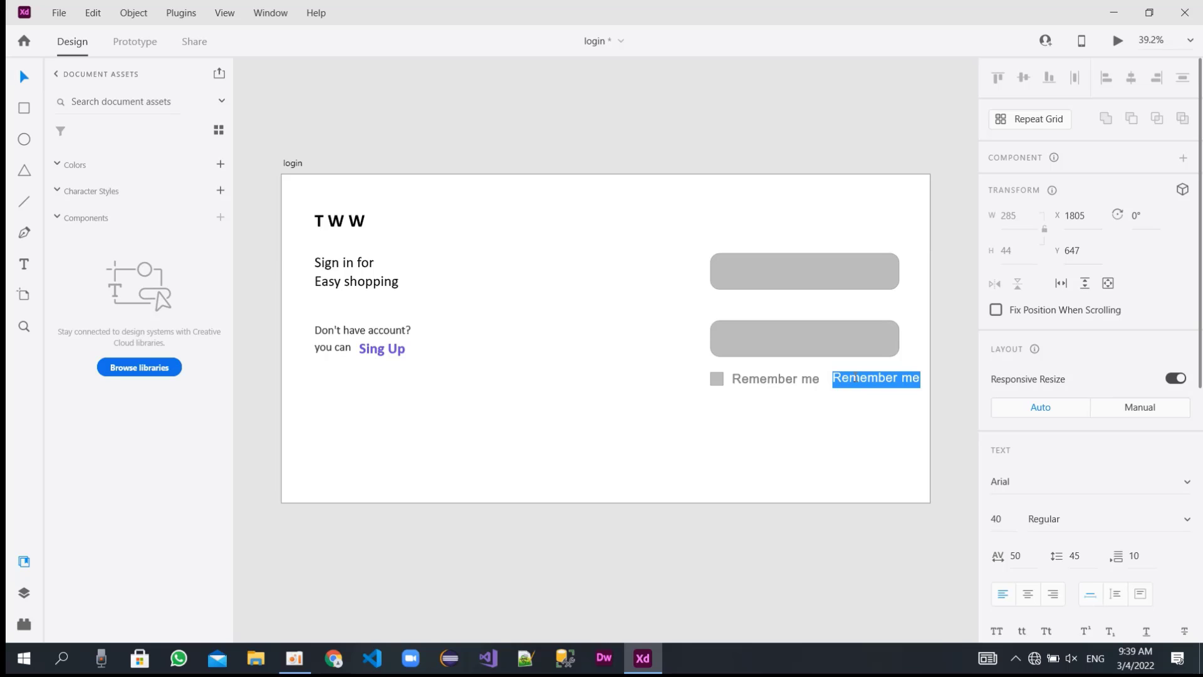
pyautogui.write('F')
pyautogui.press('BackSpace')
pyautogui.write('Forg')
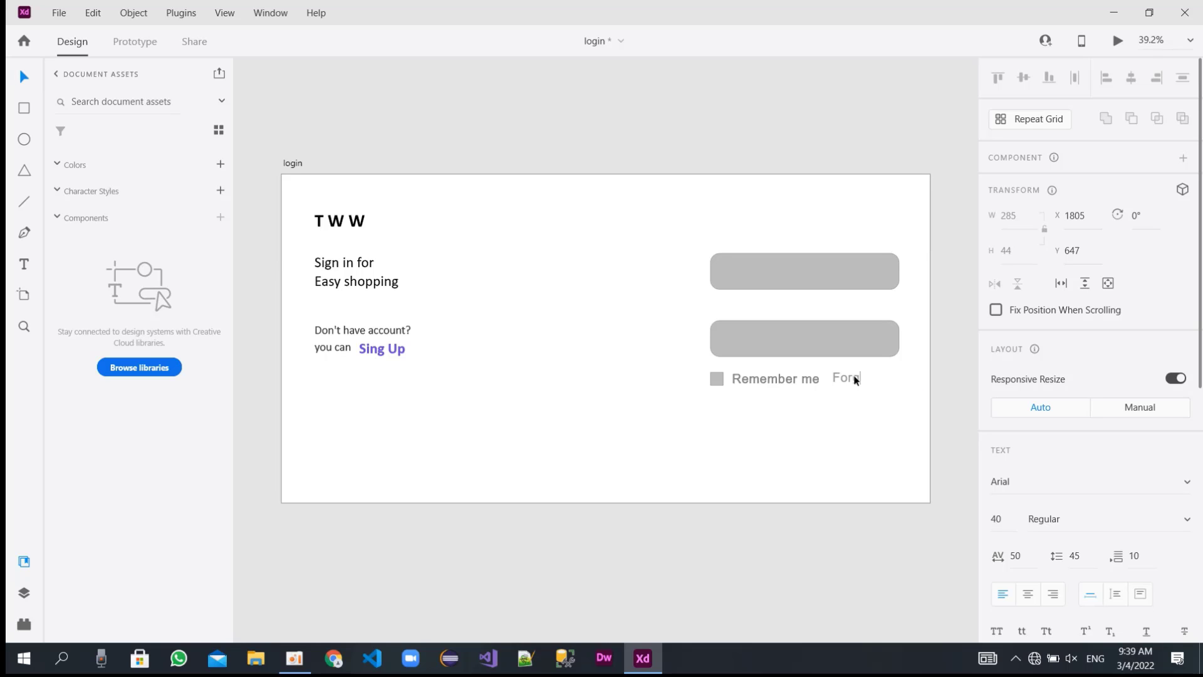
pyautogui.write('t p')
pyautogui.press('BackSpace')
pyautogui.press('BackSpace')
pyautogui.press('BackSpace')
pyautogui.write('et password')
pyautogui.press('Return')
pyautogui.press('Escape')
# Undo the rewording of the duplicated text and redo it.
pyautogui.keyDown('shift'); pyautogui.click(753, 382); pyautogui.keyUp('shift')
pyautogui.hotkey('ctrl', 'z')
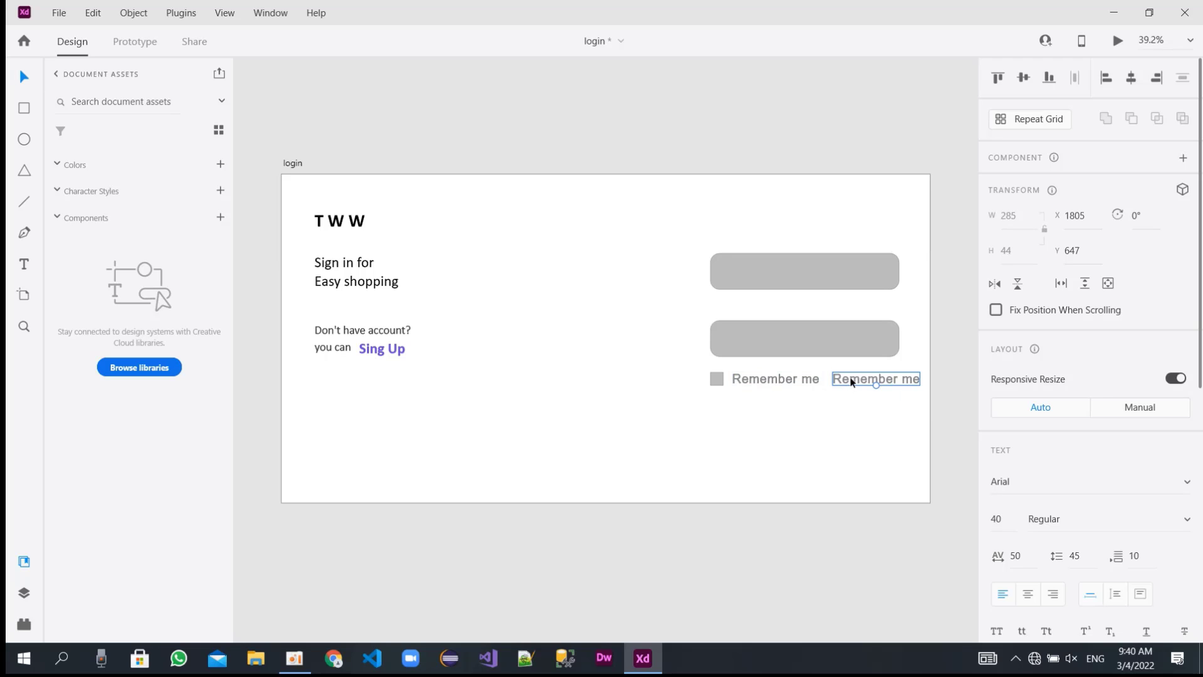
pyautogui.hotkey('ctrl', 'y')
pyautogui.hotkey('ctrl', 'shift', 'z')
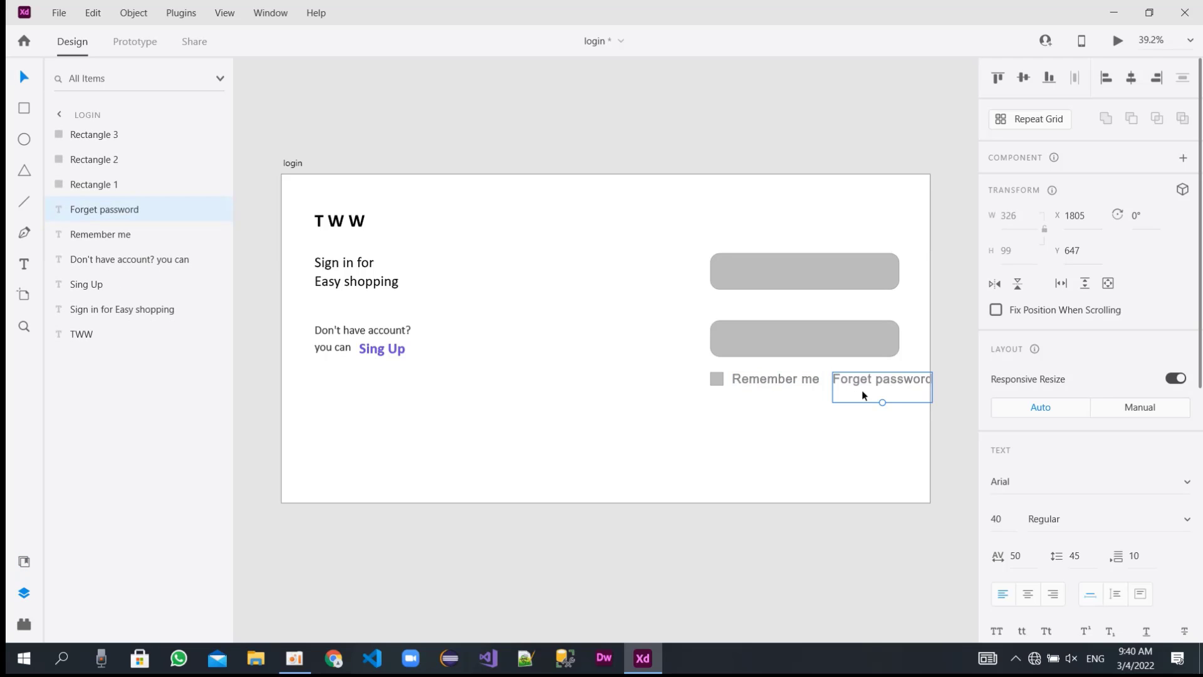
# Remove the empty second line from the "Forget password" text.
pyautogui.doubleClick(863, 393)
pyautogui.click(865, 395)
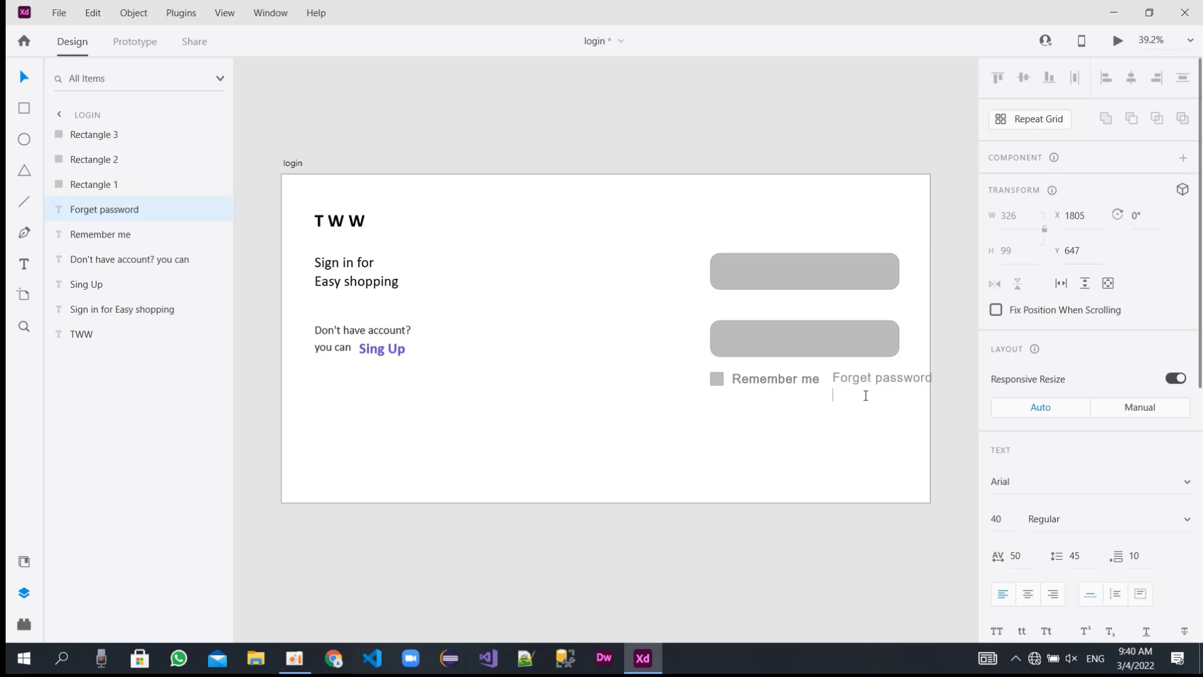
pyautogui.press('Escape')
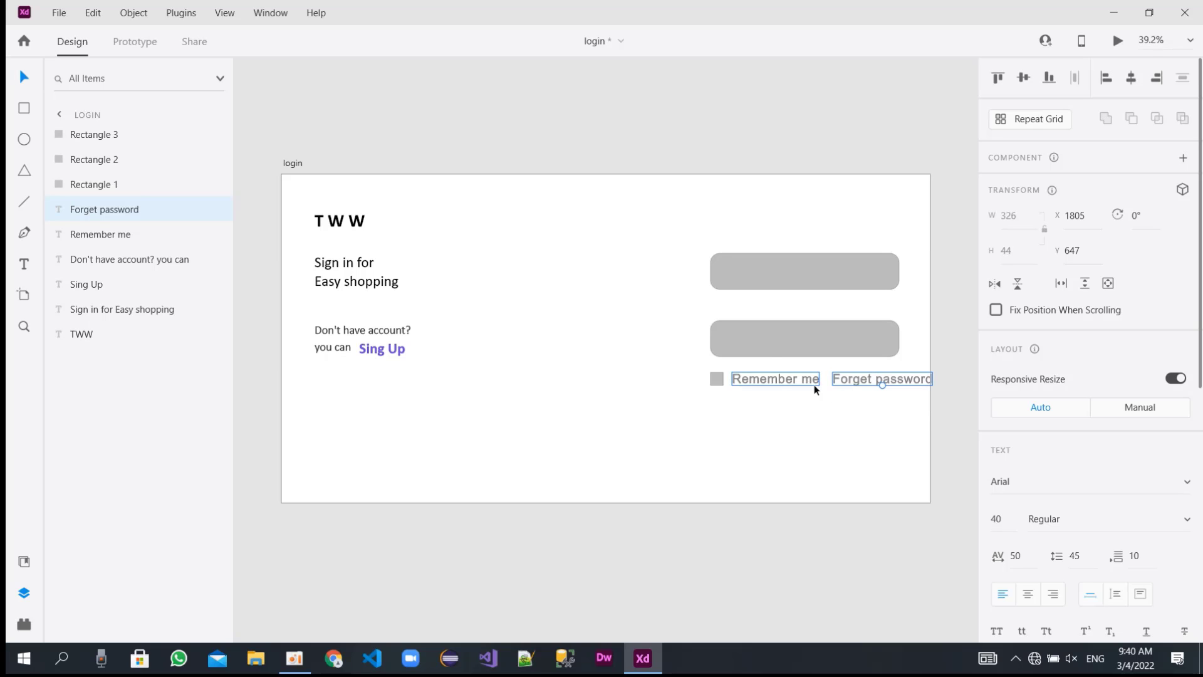
# Widen both large grey input fields to about 654 by extending their right edges.
pyautogui.click(885, 341)
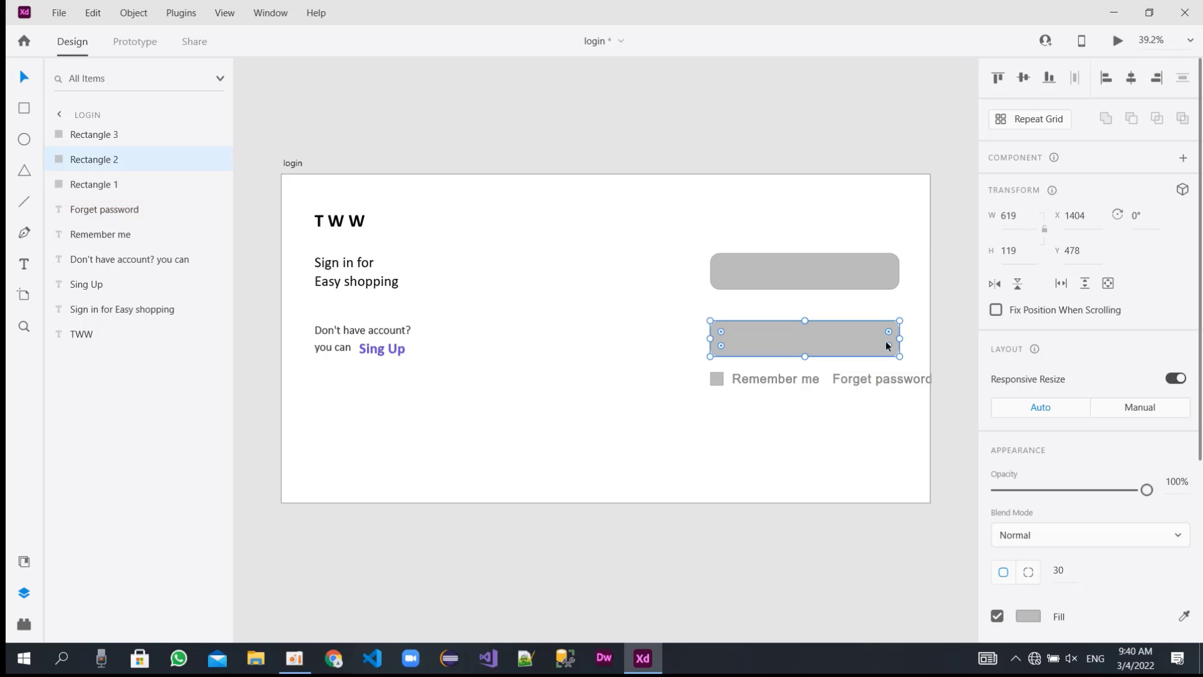
pyautogui.moveTo(902, 339); pyautogui.dragTo(910, 336)
pyautogui.click(884, 266)
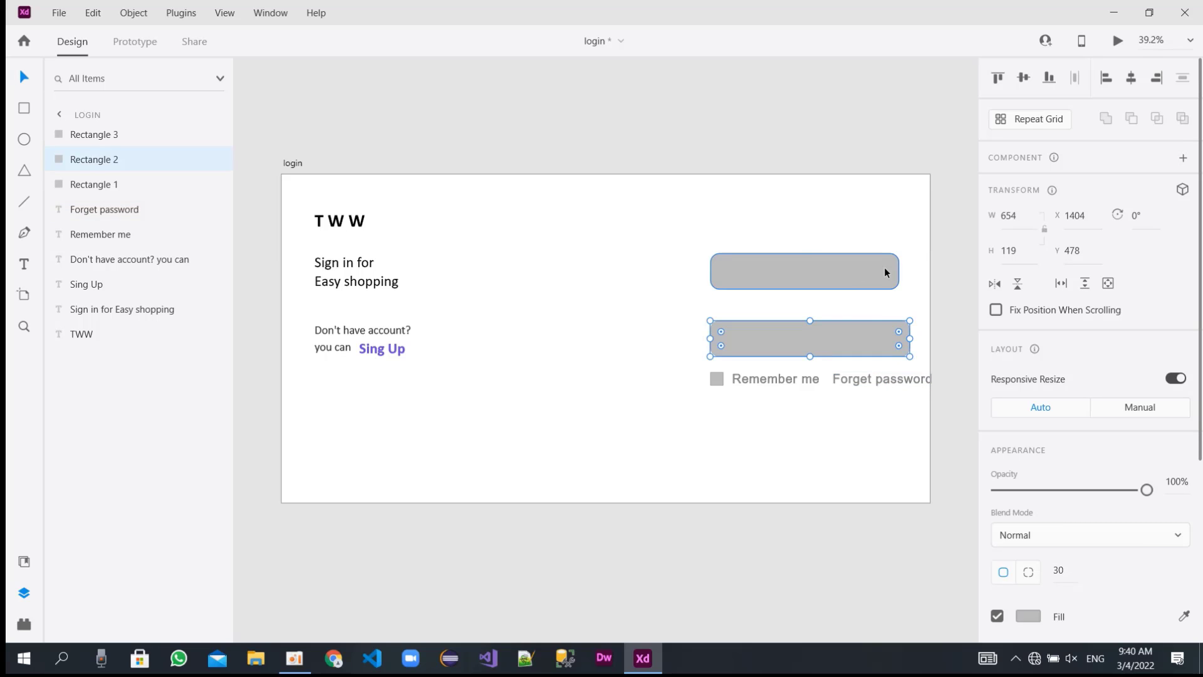
pyautogui.moveTo(902, 268); pyautogui.dragTo(909, 268)
# Set the font size of the "Remember me" text to 36.
pyautogui.click(742, 379)
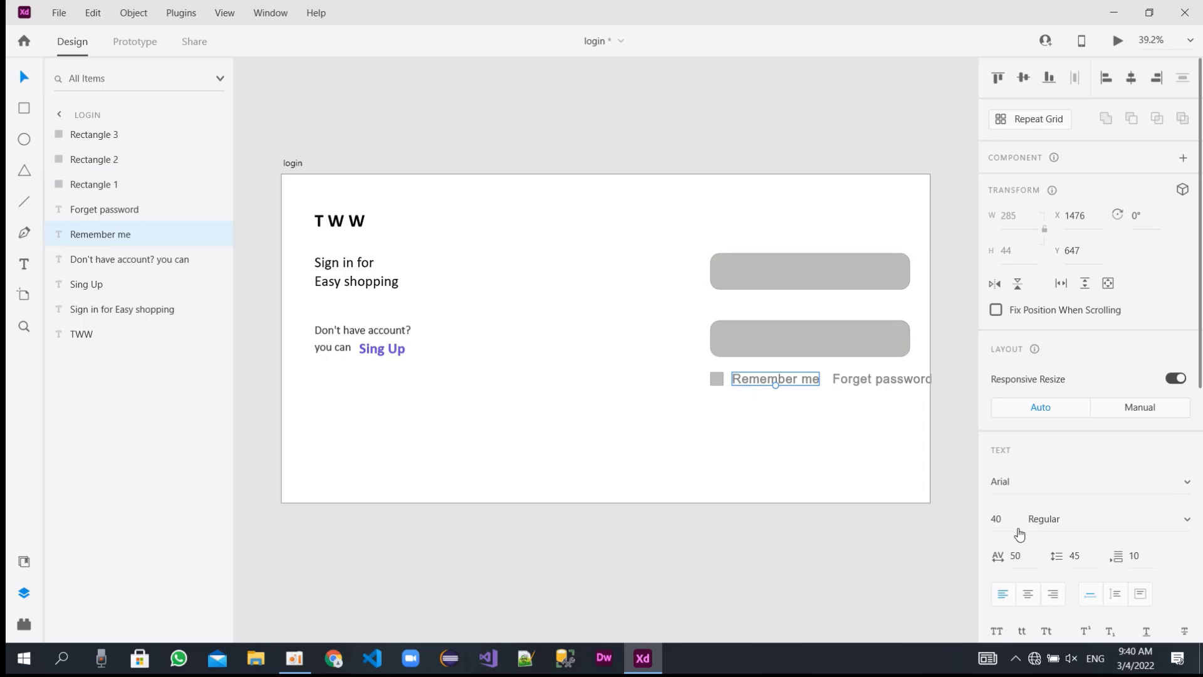
pyautogui.doubleClick(1001, 519)
pyautogui.write('35')
pyautogui.press('Return')
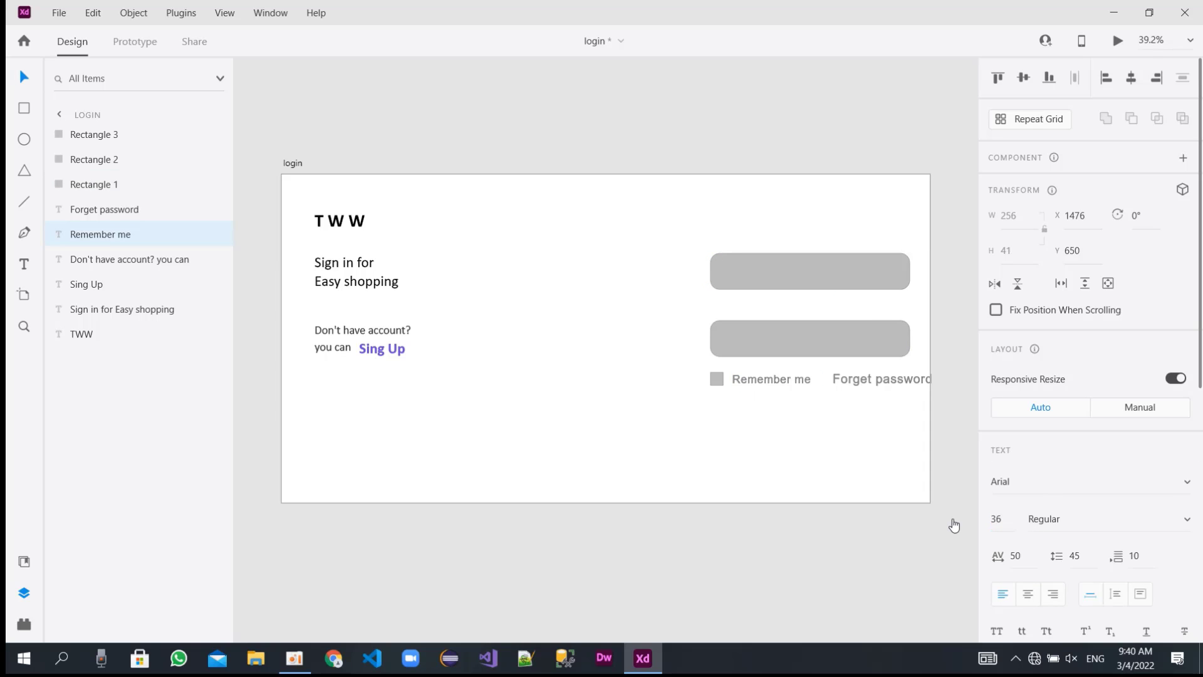
# Shift both input fields, the checkbox and the "Remember me" text slightly left, and move "Forget password" to about X 1748.
pyautogui.click(739, 344)
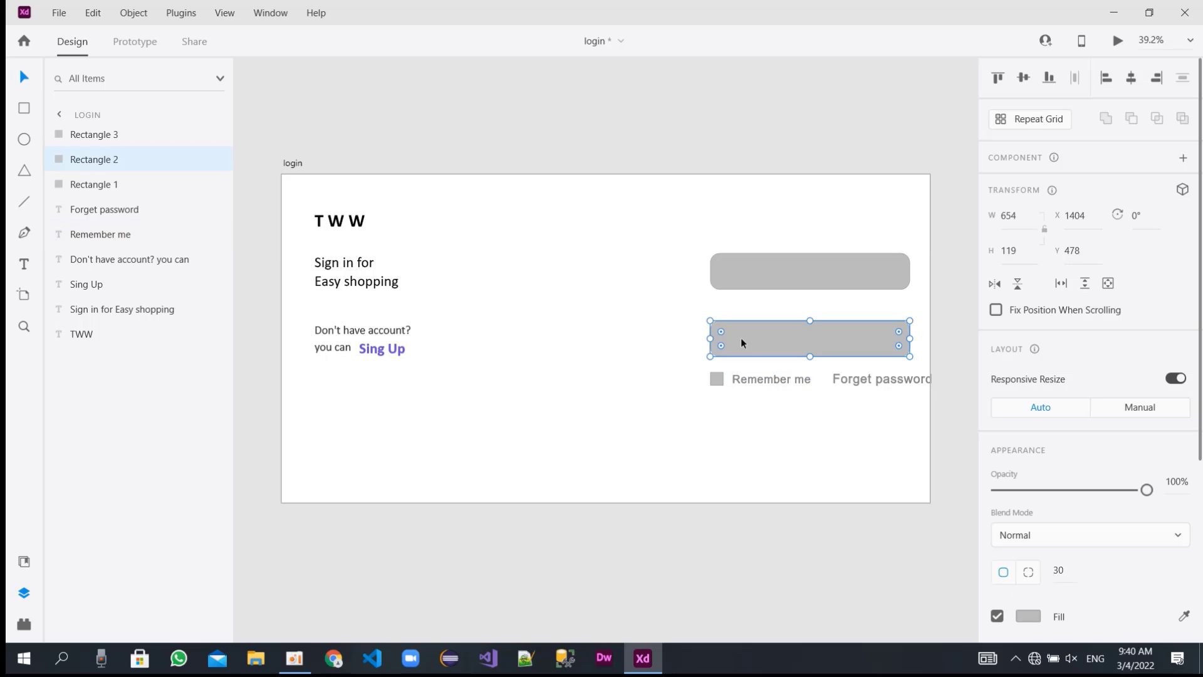
pyautogui.moveTo(740, 340); pyautogui.dragTo(733, 341)
pyautogui.click(747, 271)
pyautogui.moveTo(747, 272); pyautogui.dragTo(739, 270)
pyautogui.moveTo(717, 384); pyautogui.dragTo(753, 374)
pyautogui.moveTo(870, 378); pyautogui.dragTo(853, 377)
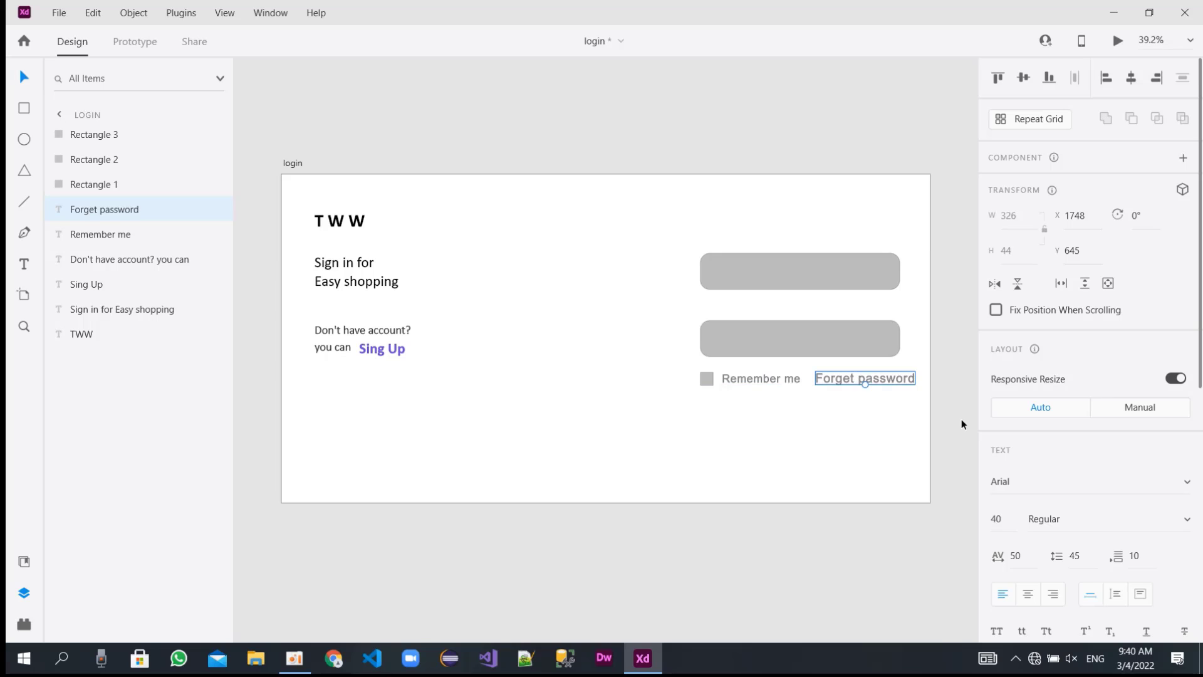
# Set the font size of the "Forget password" text to 36 and nudge it to about X 1762.
pyautogui.doubleClick(1005, 522)
pyautogui.write('36')
pyautogui.press('Return')
pyautogui.moveTo(847, 381); pyautogui.dragTo(851, 381)
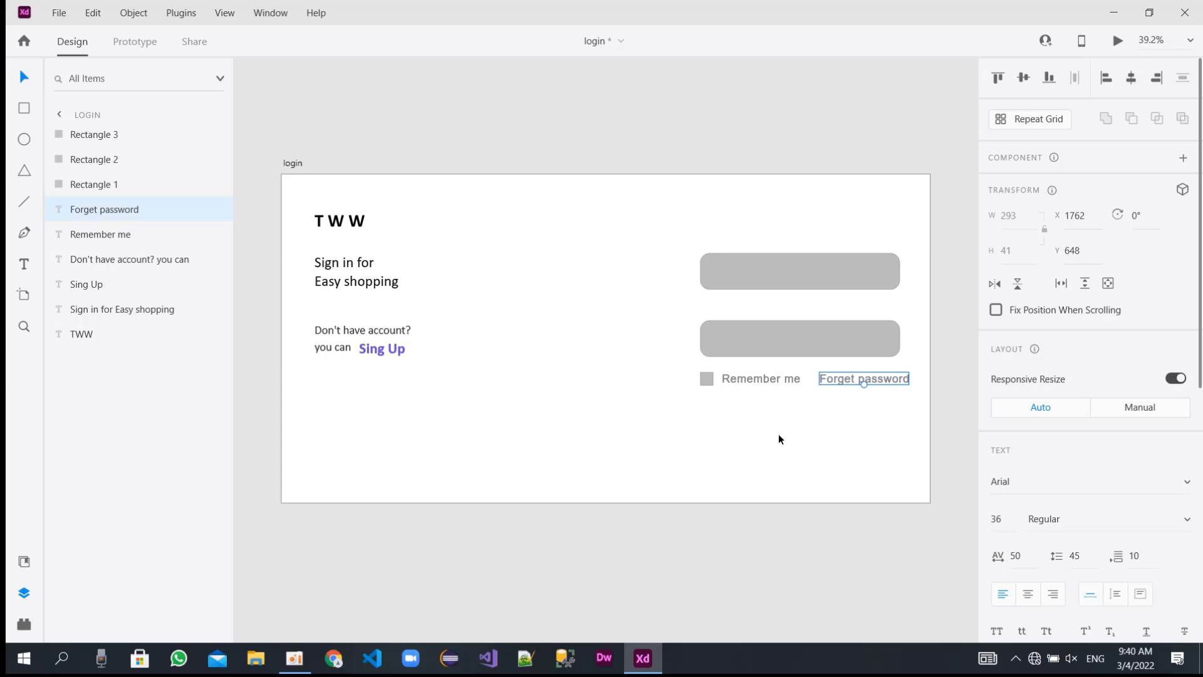
pyautogui.click(1185, 525)
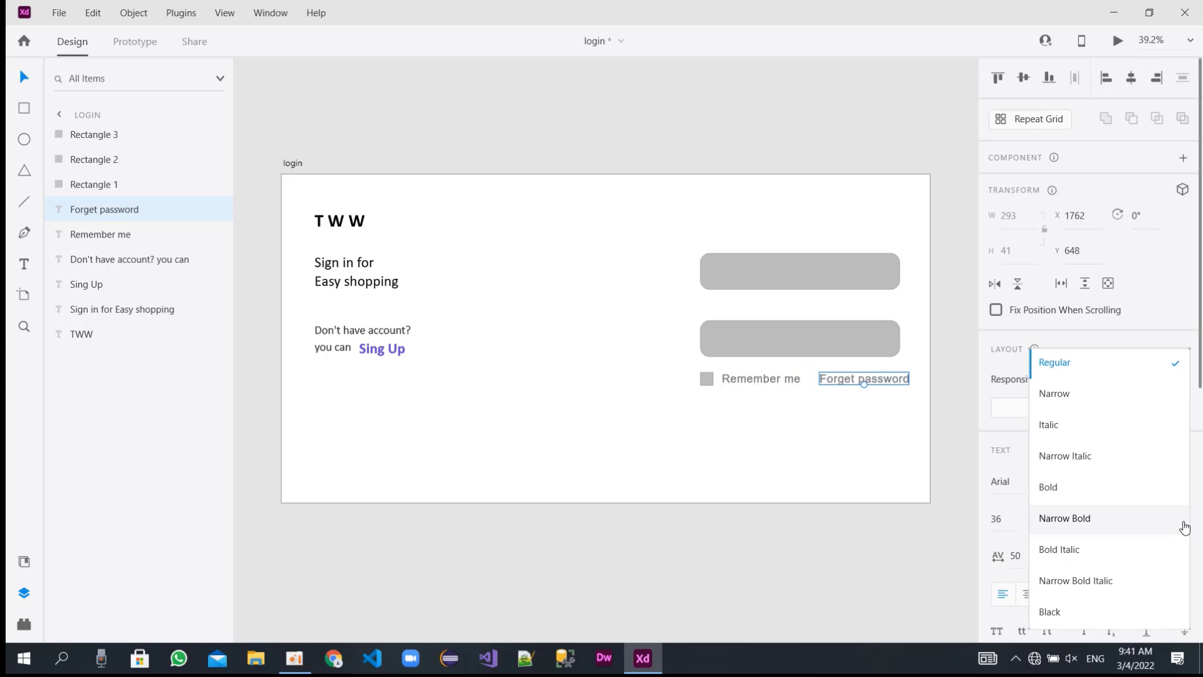
pyautogui.click(881, 493)
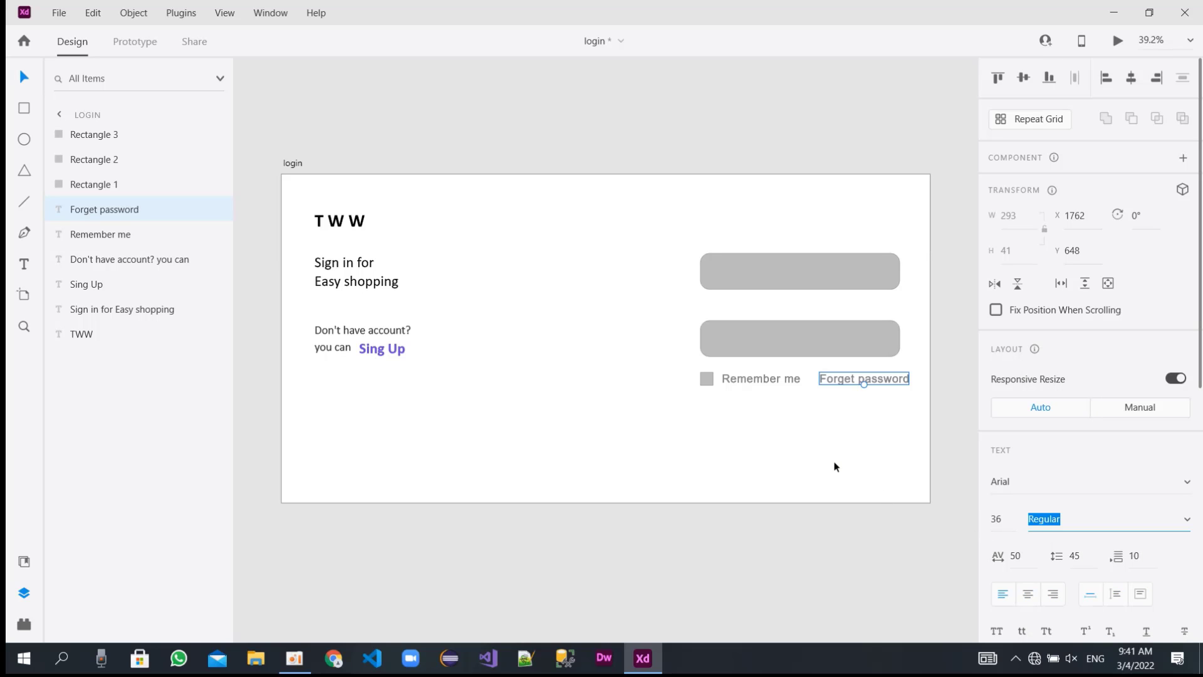
pyautogui.click(670, 435)
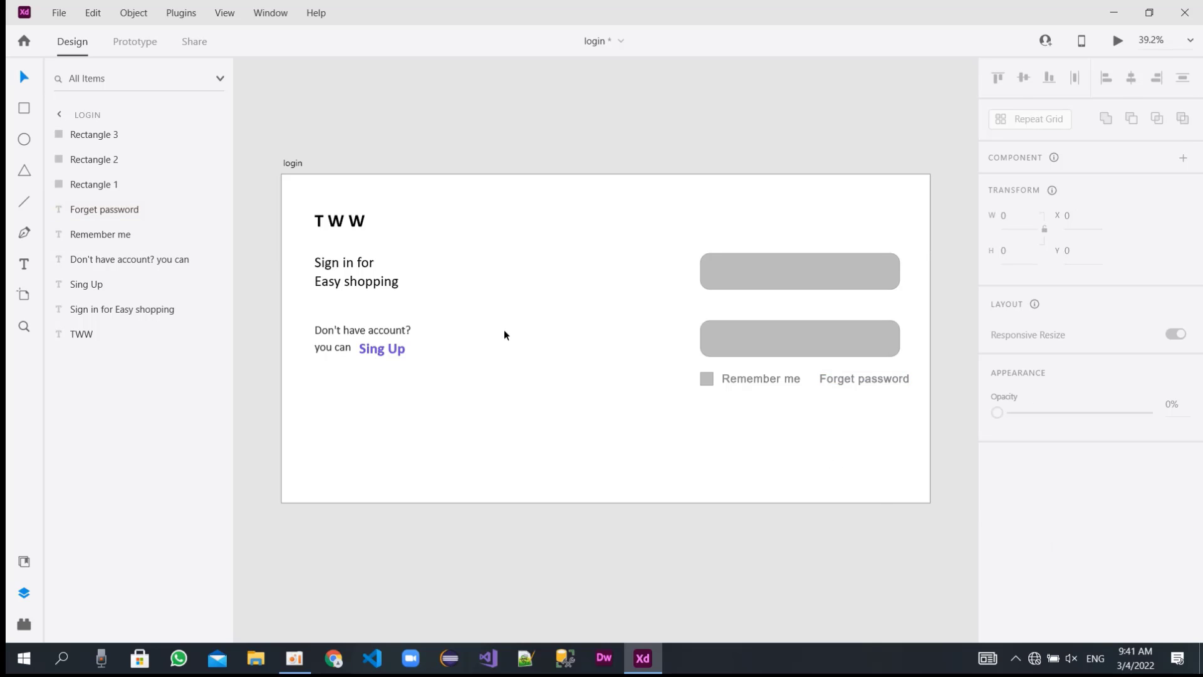
# Draw a white rounded rectangle about 529 by 124 below the "Remember me" row, at about X 1496, Y 760.
pyautogui.click(24, 108)
pyautogui.moveTo(701, 406)
pyautogui.mouseDown()
pyautogui.moveTo(906, 425)
pyautogui.moveTo(899, 446)
pyautogui.moveTo(880, 424)
pyautogui.moveTo(901, 433)
pyautogui.moveTo(890, 435)
pyautogui.mouseUp()
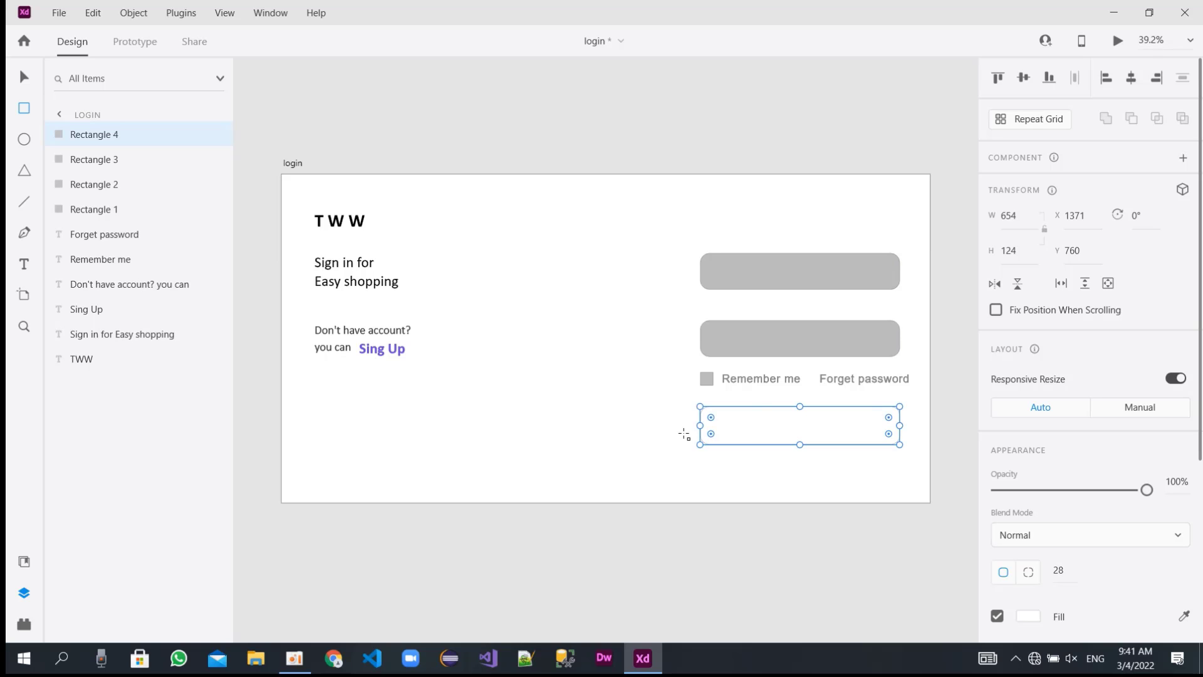
pyautogui.moveTo(700, 425); pyautogui.dragTo(738, 426)
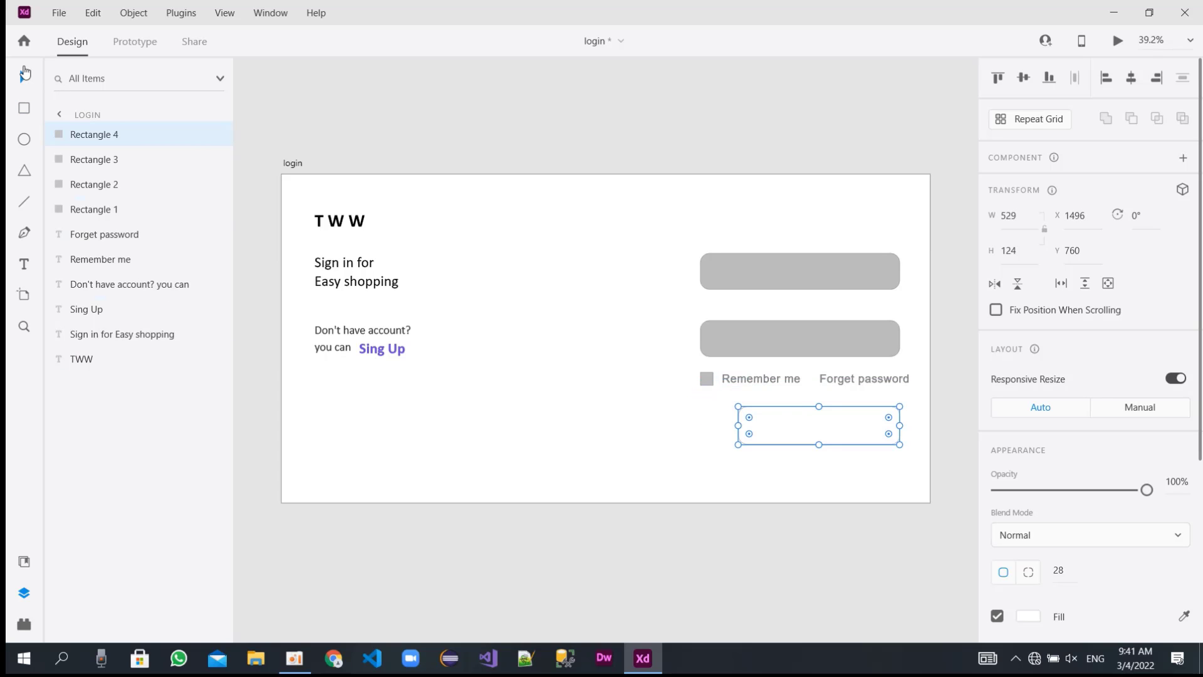
pyautogui.click(26, 77)
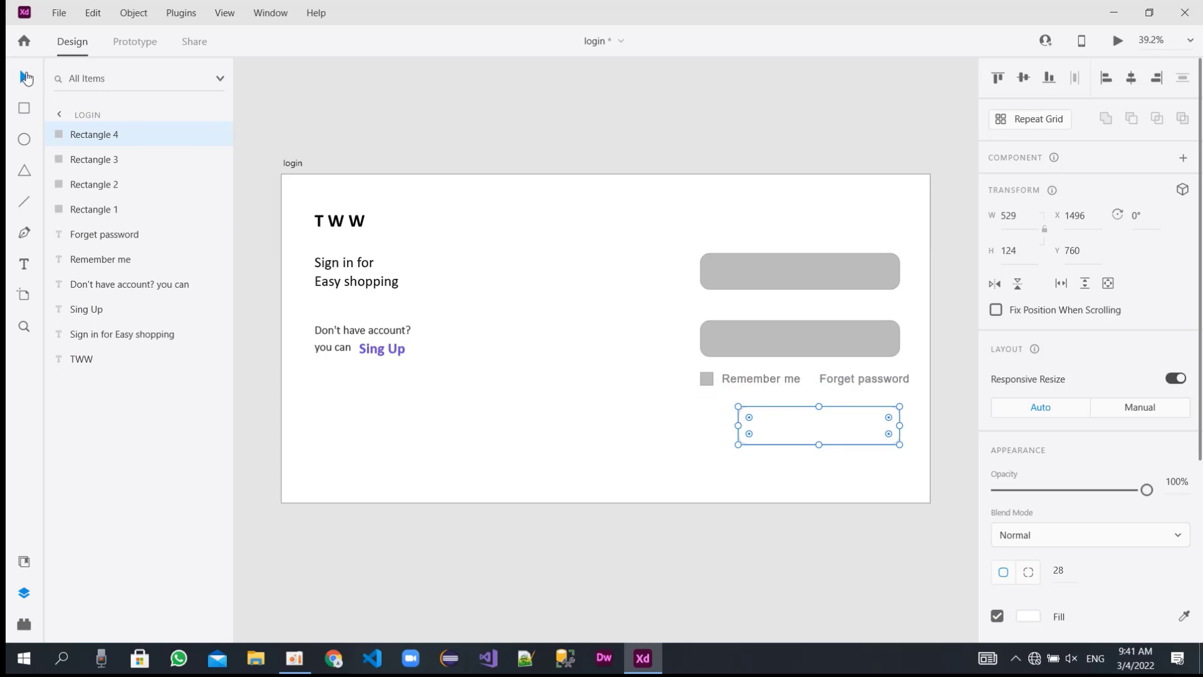
# Set the font size of the "Remember me" text to 26.
pyautogui.click(749, 379)
pyautogui.click(1000, 518)
pyautogui.write('26')
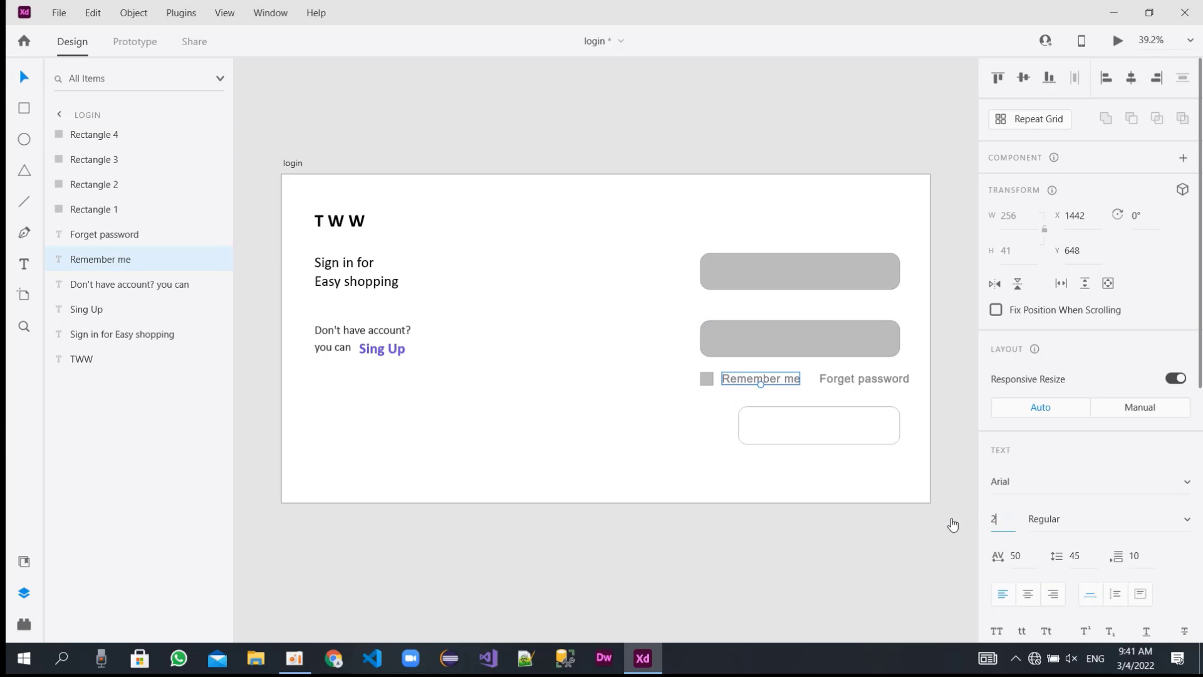
pyautogui.press('Return')
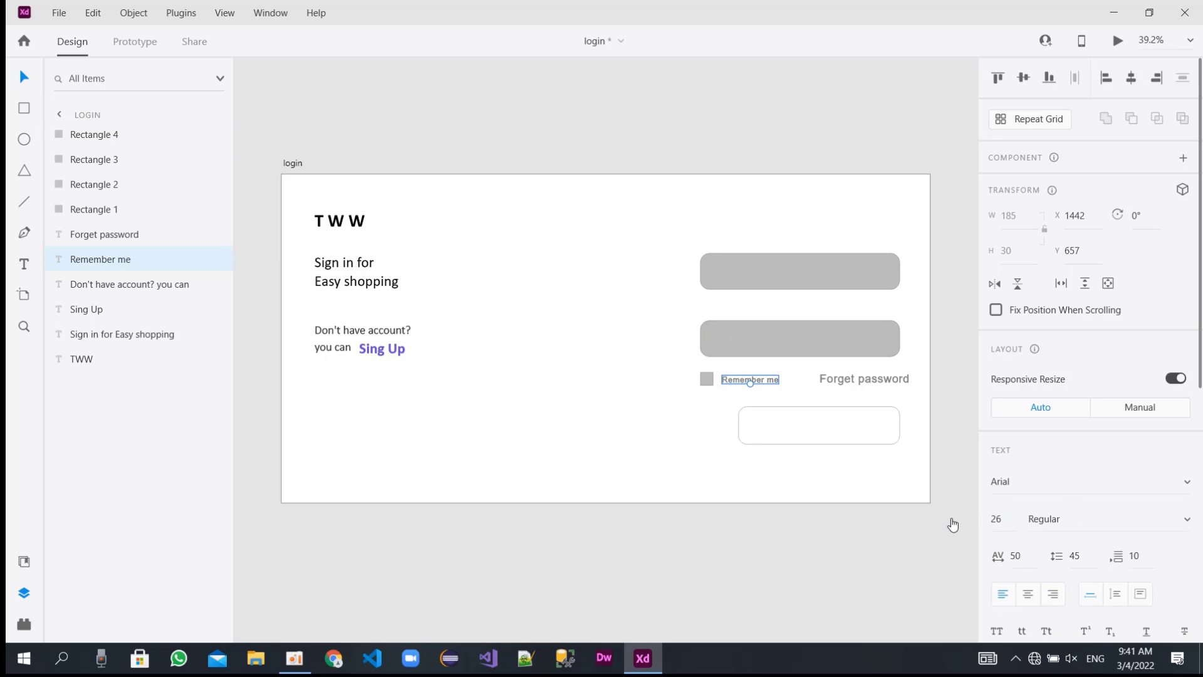
# Change the "Remember me" text to Calibri at size 32.
pyautogui.click(998, 518)
pyautogui.write('28')
pyautogui.press('Return')
pyautogui.click(1033, 482)
pyautogui.write('Calibri')
pyautogui.press('Tab')
# Set the font size of the "Forget password" text to 32.
pyautogui.click(866, 376)
pyautogui.click(1001, 519)
pyautogui.write('32')
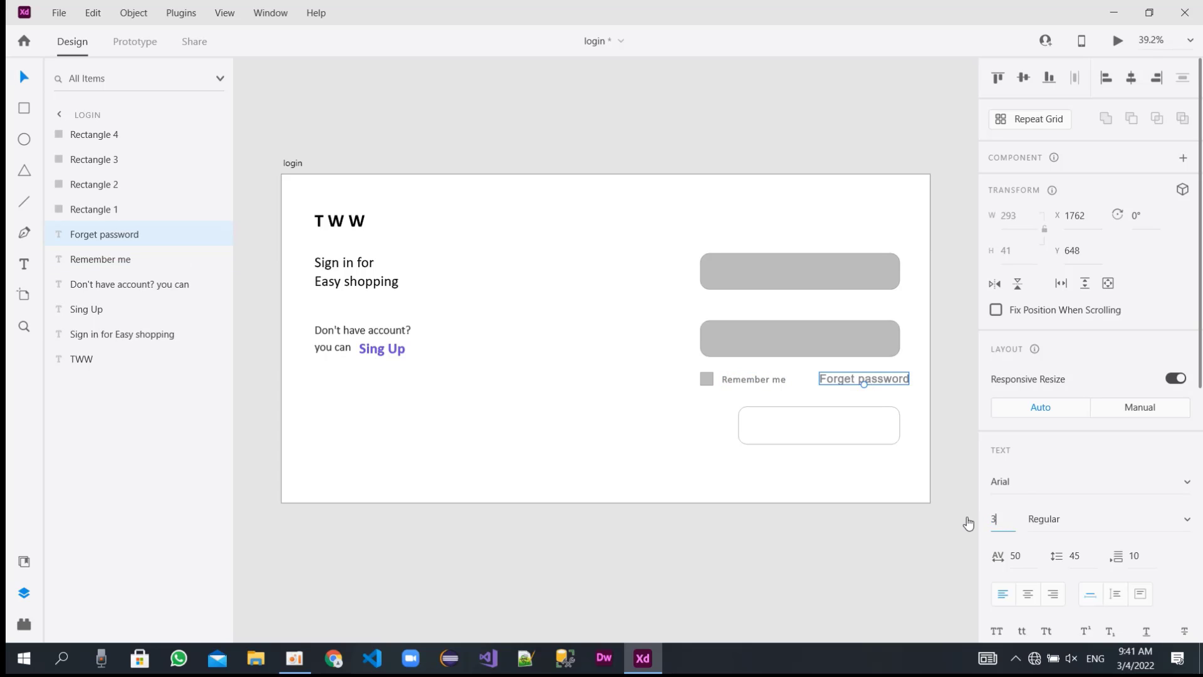
pyautogui.press('Return')
# Shift the checkbox, "Remember me" and "Forget password" slightly right, and move both grey input fields to about X 1396.
pyautogui.moveTo(733, 376); pyautogui.dragTo(741, 373)
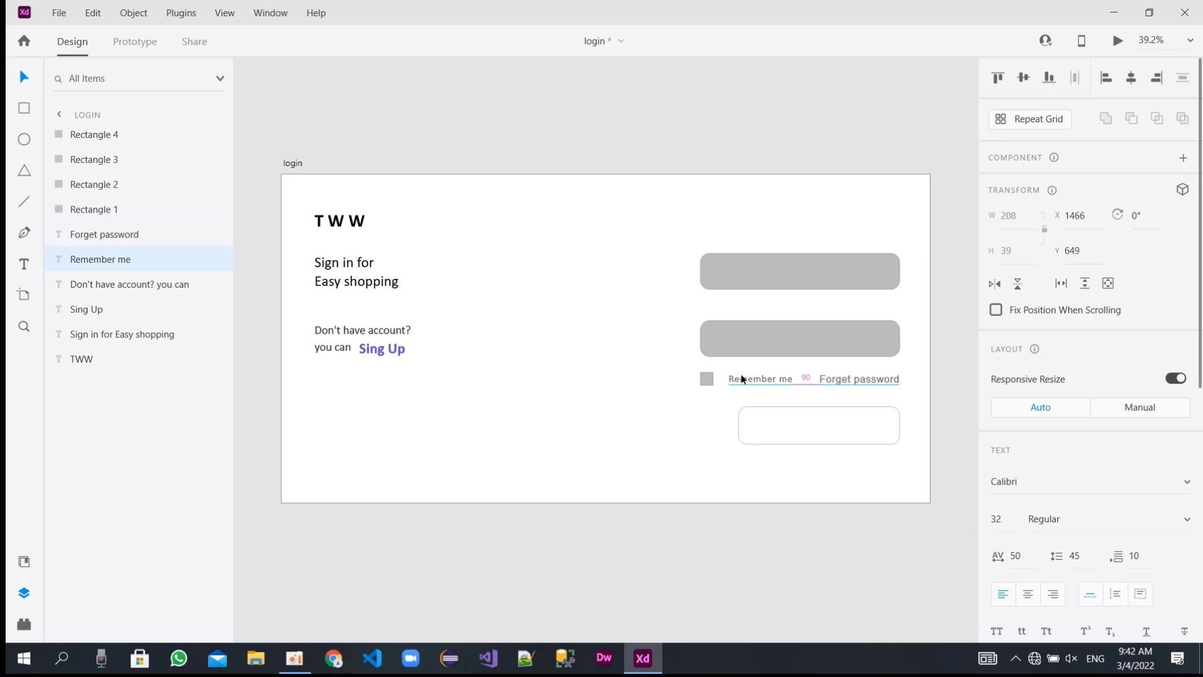
pyautogui.click(840, 381)
pyautogui.moveTo(840, 383); pyautogui.dragTo(848, 383)
pyautogui.moveTo(775, 375); pyautogui.dragTo(743, 345)
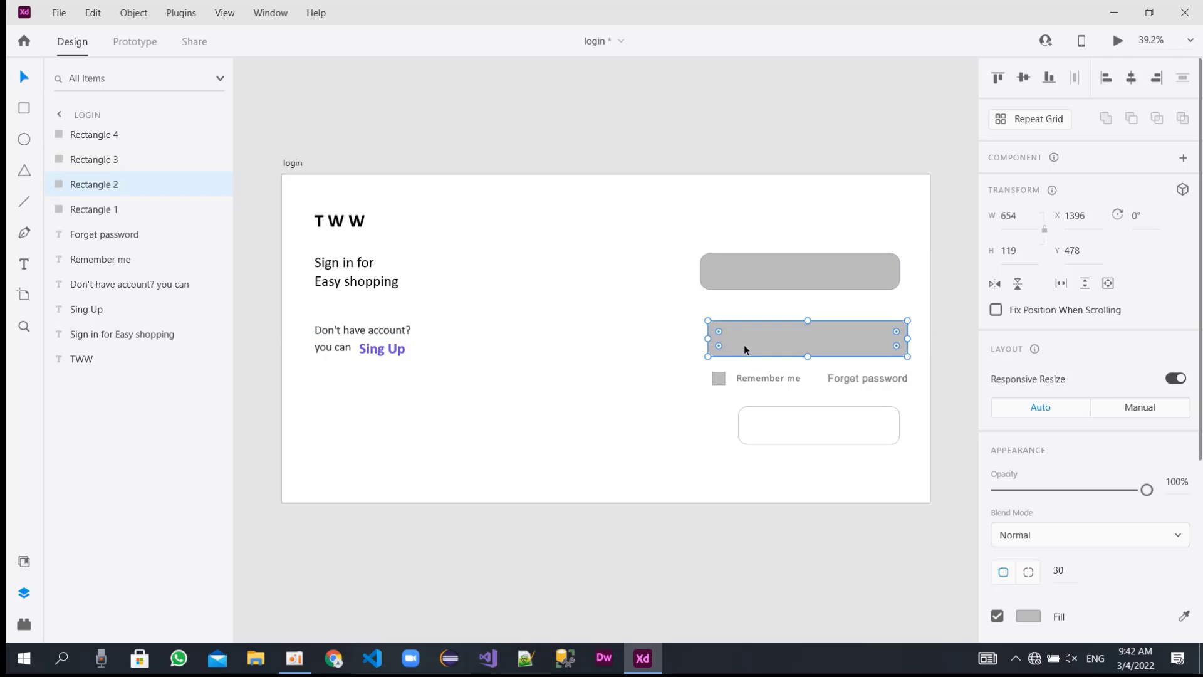
pyautogui.moveTo(728, 261); pyautogui.dragTo(734, 265)
# Move the white rounded rectangle to about X 1476, Y 736 and fill it with bright blue.
pyautogui.moveTo(788, 411); pyautogui.dragTo(783, 406)
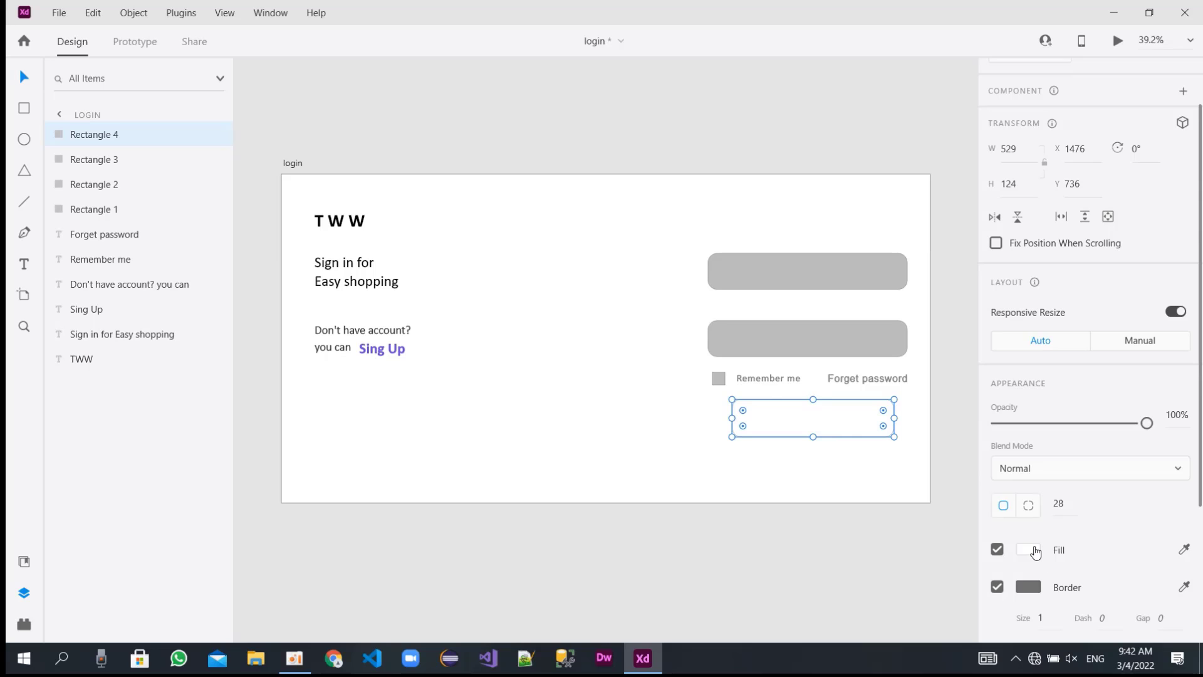
pyautogui.click(1033, 552)
pyautogui.click(949, 462)
pyautogui.moveTo(896, 478)
pyautogui.mouseDown()
pyautogui.moveTo(878, 425)
pyautogui.moveTo(912, 456)
pyautogui.moveTo(915, 436)
pyautogui.moveTo(889, 437)
pyautogui.moveTo(925, 426)
pyautogui.mouseUp()
pyautogui.click(661, 470)
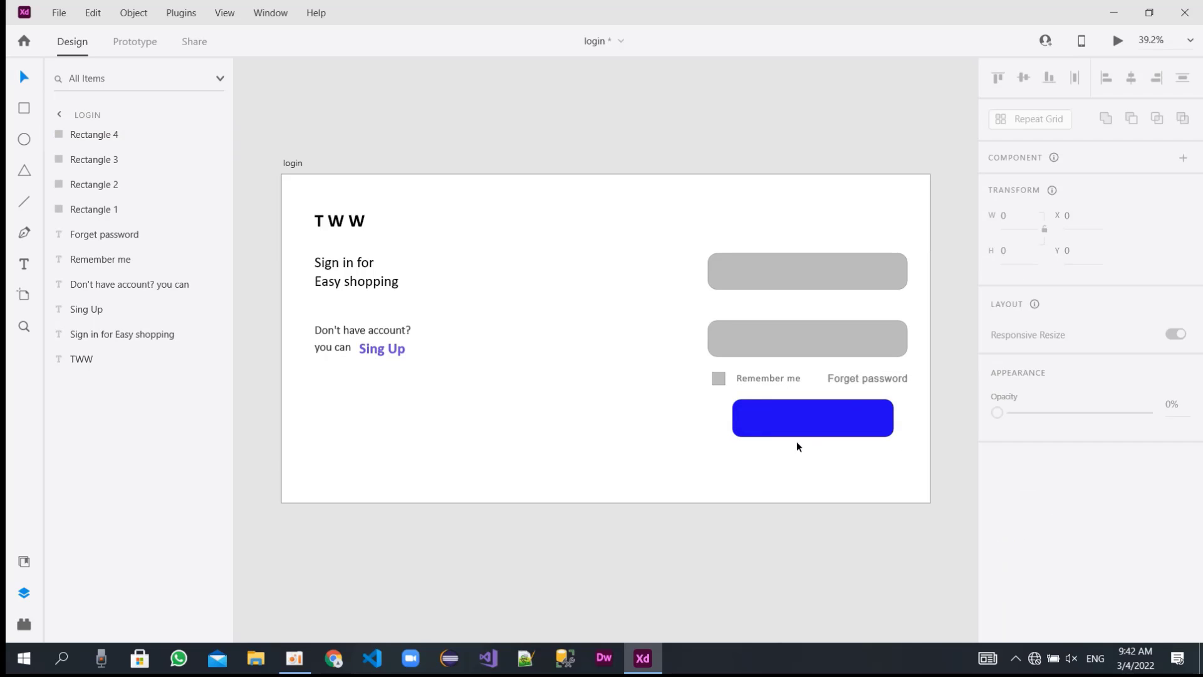
# Duplicate the "Sign in for Easy shopping" text and replace the copy's wording with "Sign in".
pyautogui.click(352, 258)
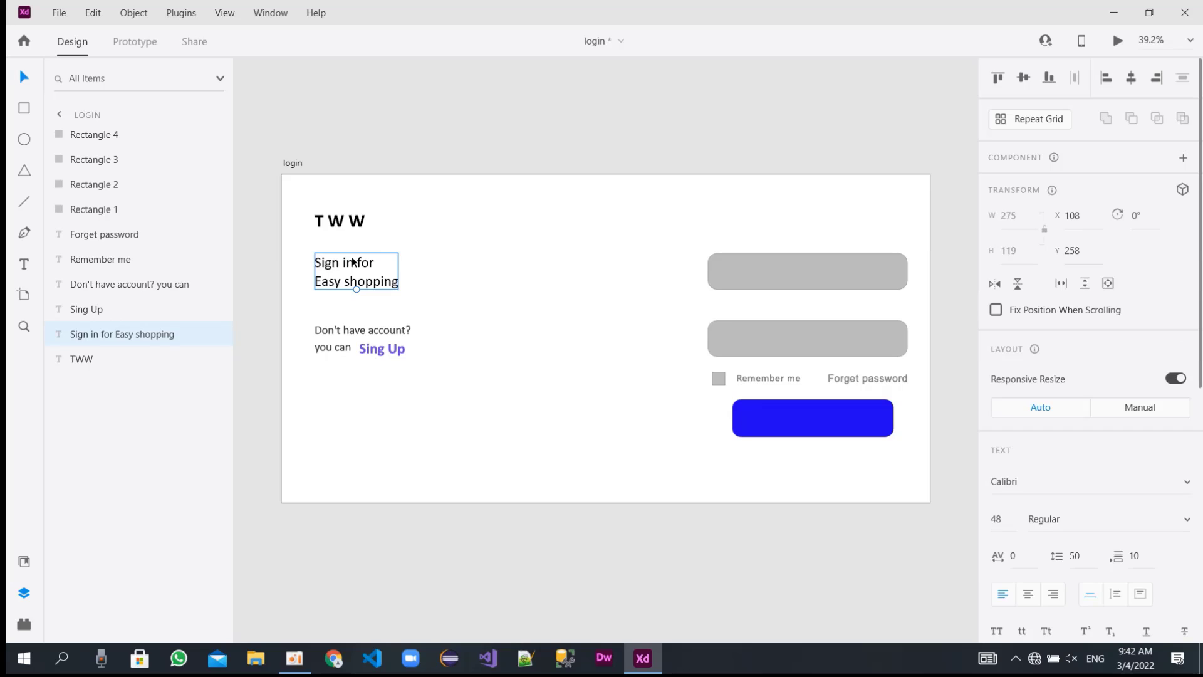
pyautogui.moveTo(353, 261); pyautogui.dragTo(505, 347)
pyautogui.doubleClick(511, 356)
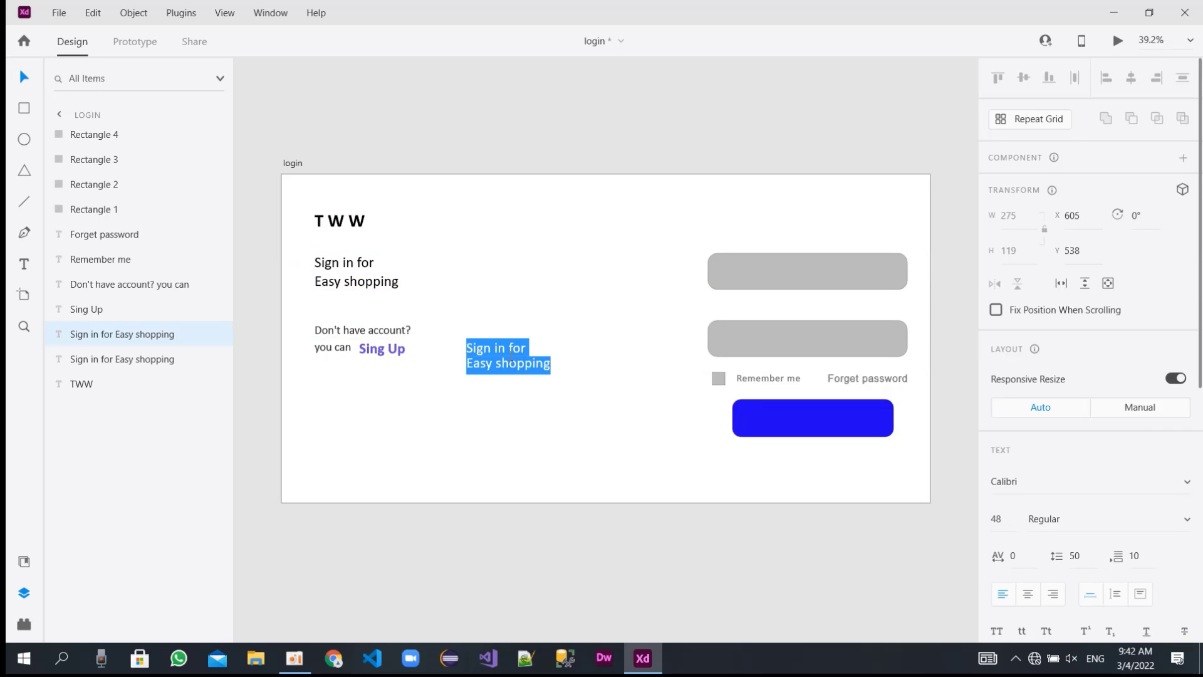
pyautogui.write('Sign')
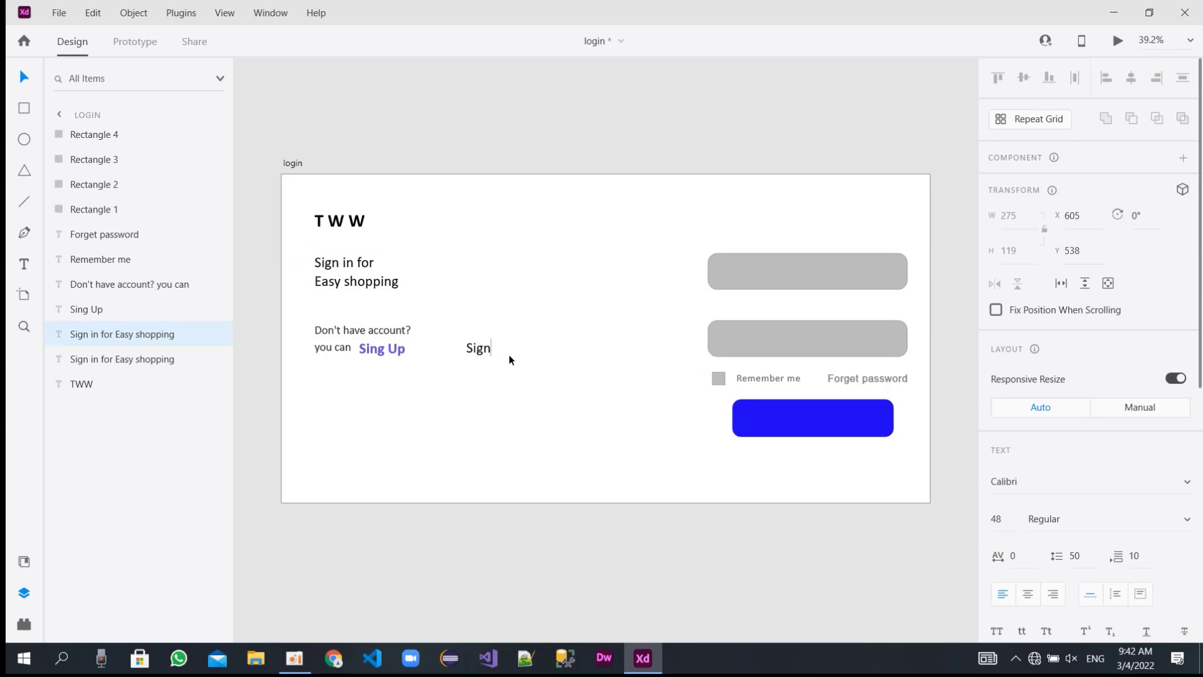
pyautogui.press('BackSpace')
pyautogui.press('Escape')
# Place the "Sign in" text on the blue rectangle at about X 1659, Y 769 and bring it to the front.
pyautogui.moveTo(490, 345); pyautogui.dragTo(812, 416)
pyautogui.rightClick(812, 416)
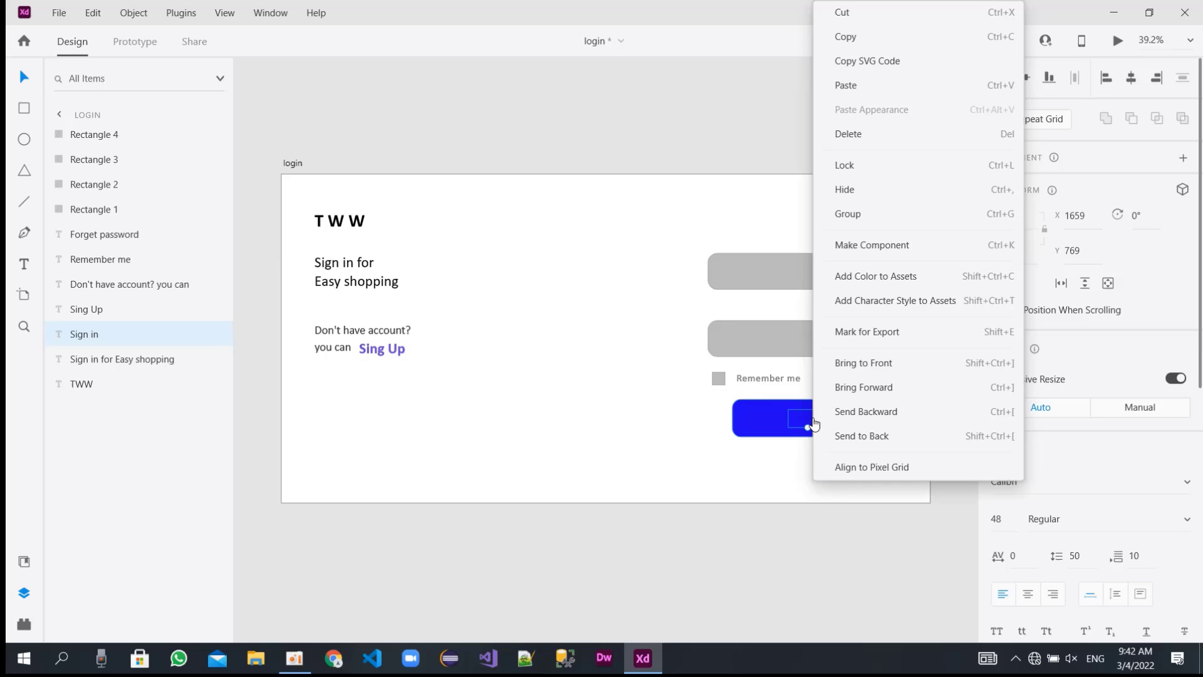
pyautogui.click(877, 363)
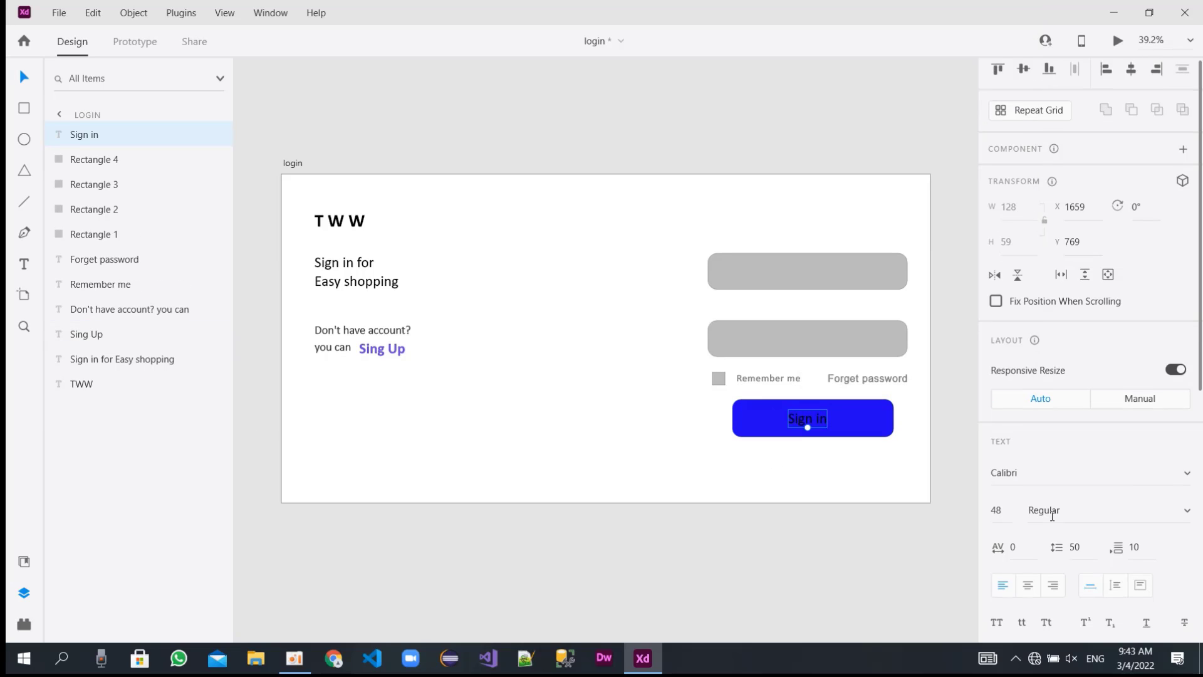
# Change the fill of the "Sign in" text on the blue button to white, #FFFFFF.
pyautogui.scroll(-5, 1090, 438)
pyautogui.click(1027, 516)
pyautogui.click(834, 506)
pyautogui.moveTo(833, 506); pyautogui.dragTo(796, 412)
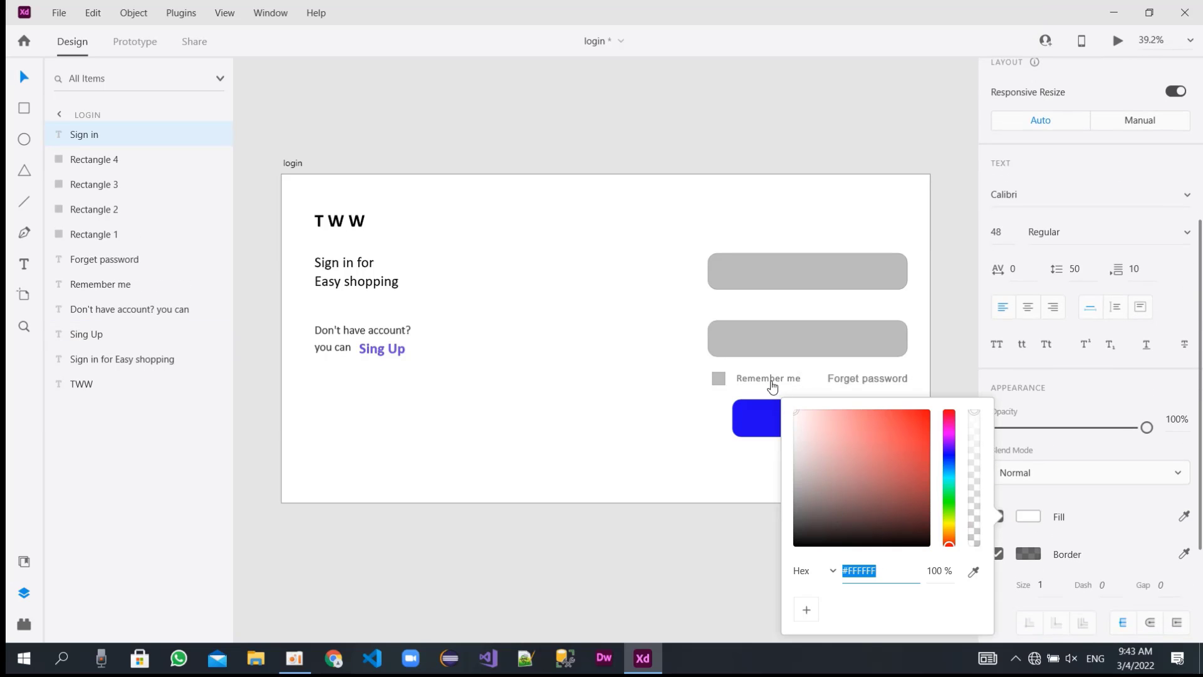
pyautogui.click(591, 405)
# Set the button's "Sign in" text to size 50 and Bold.
pyautogui.click(804, 421)
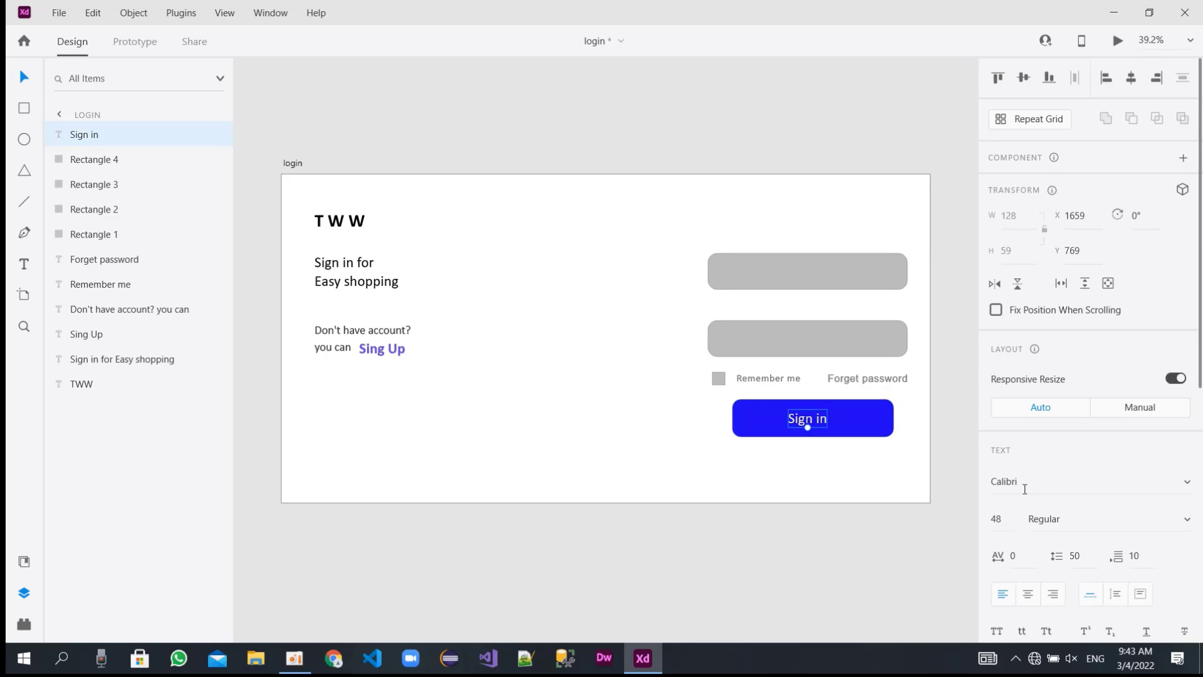
pyautogui.click(1002, 520)
pyautogui.write('50')
pyautogui.press('Return')
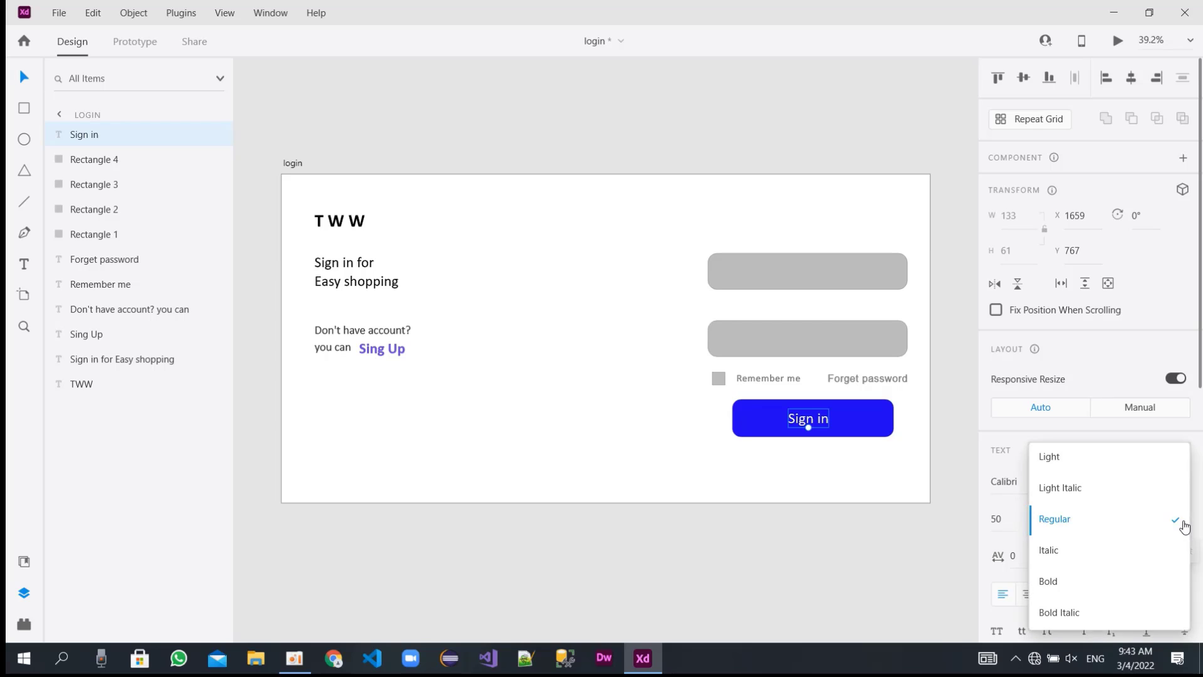
pyautogui.click(1182, 522)
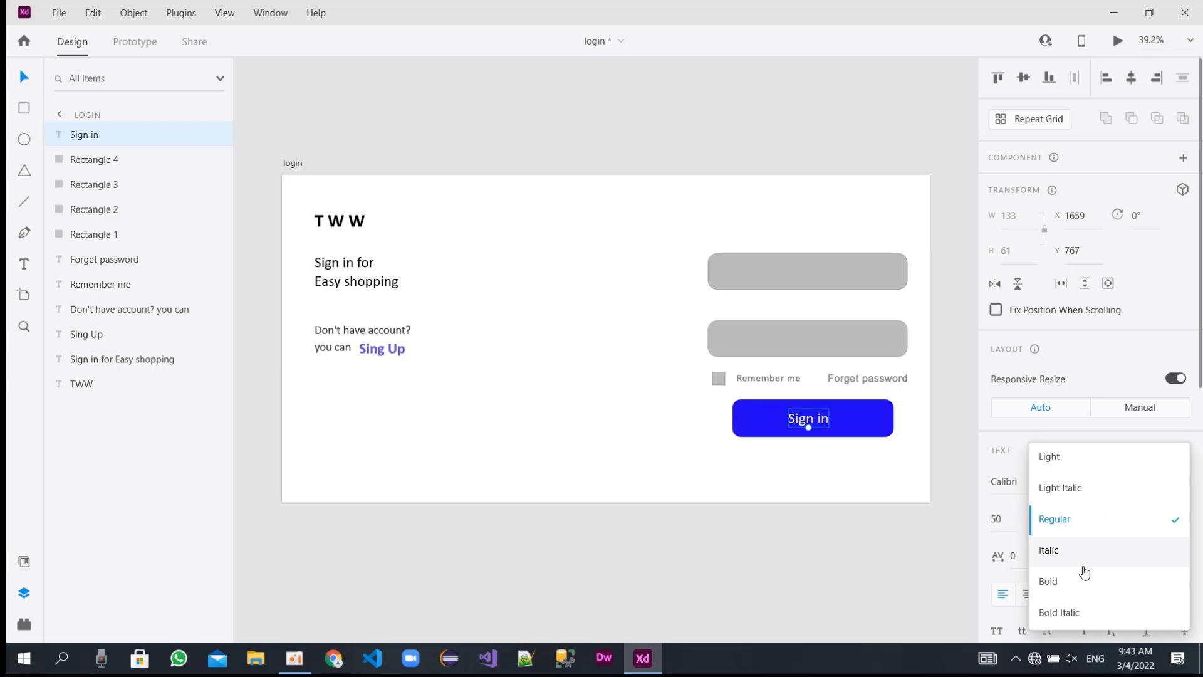
pyautogui.click(1067, 588)
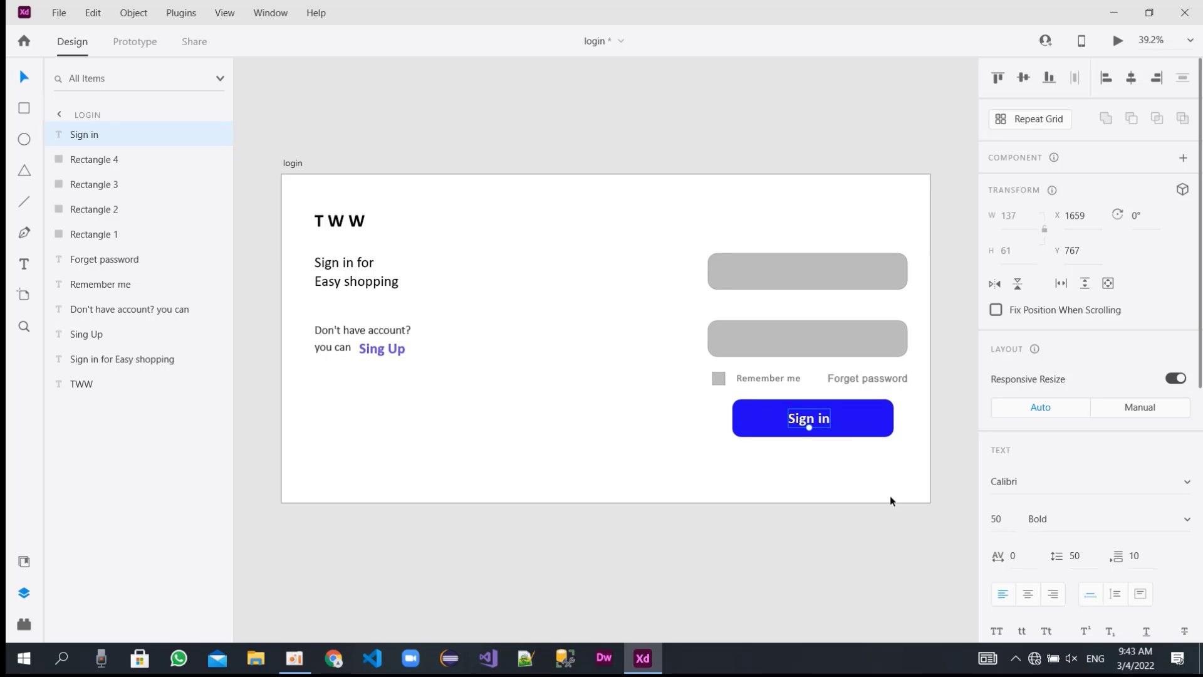
# Change the font of the button's "Sign in" text to Arial.
pyautogui.scroll(-1, 1086, 494)
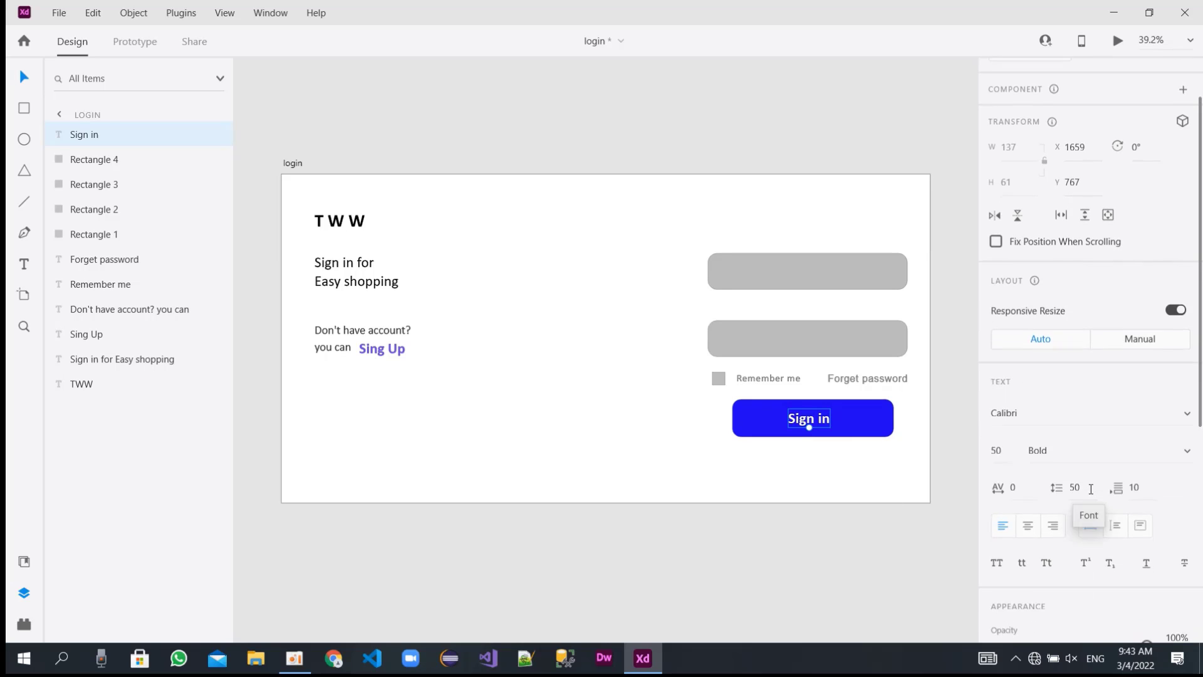
pyautogui.scroll(1, 1084, 488)
pyautogui.click(1082, 489)
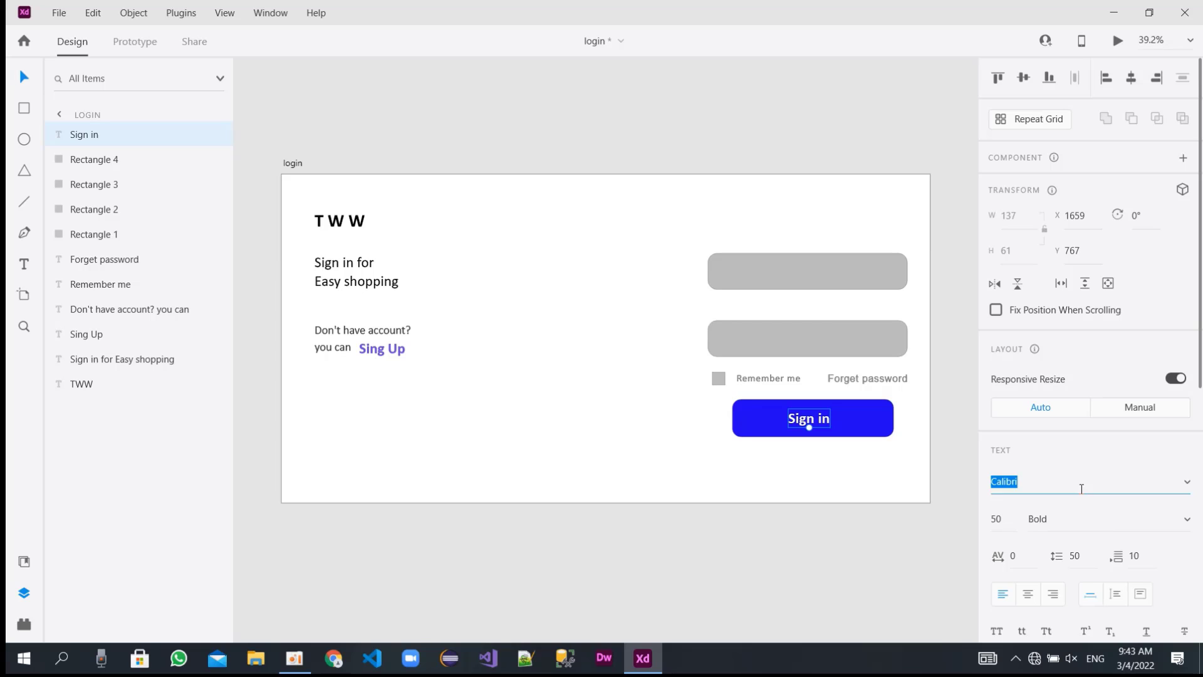
pyautogui.write('a')
pyautogui.press('Return')
pyautogui.click(1081, 489)
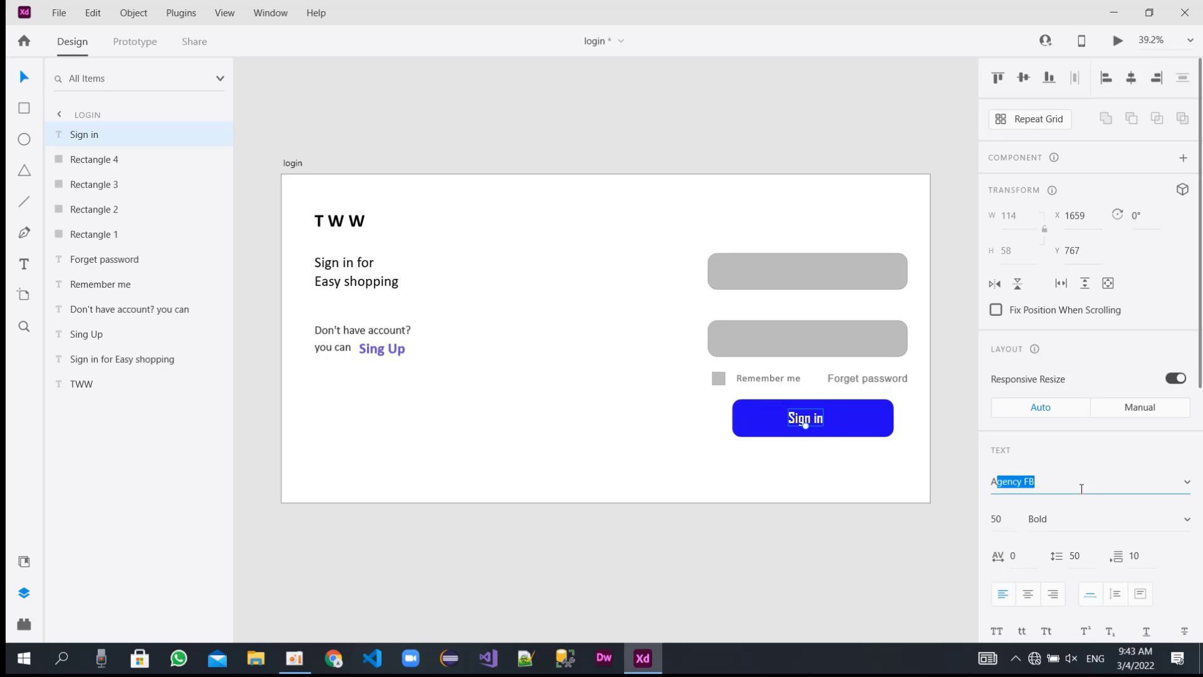
pyautogui.write('ar')
pyautogui.press('Return')
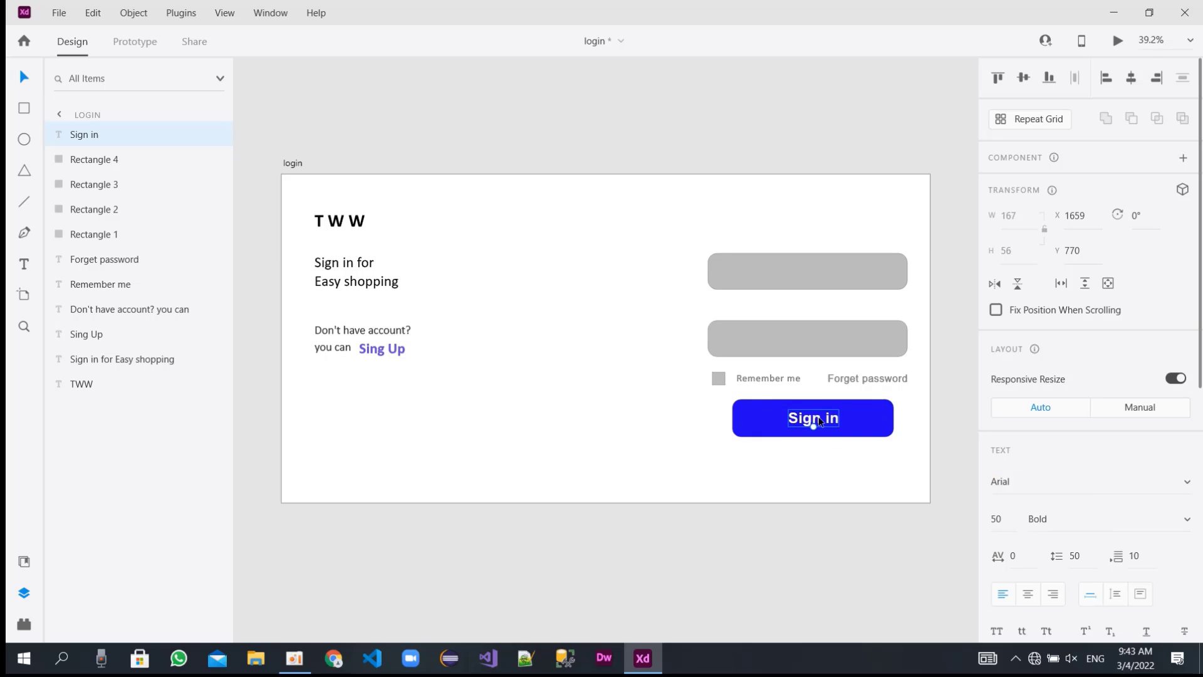
# Nudge the "Sign in" text on the blue button to about X 1657, Y 770.
pyautogui.moveTo(818, 418); pyautogui.dragTo(823, 422)
pyautogui.click(806, 475)
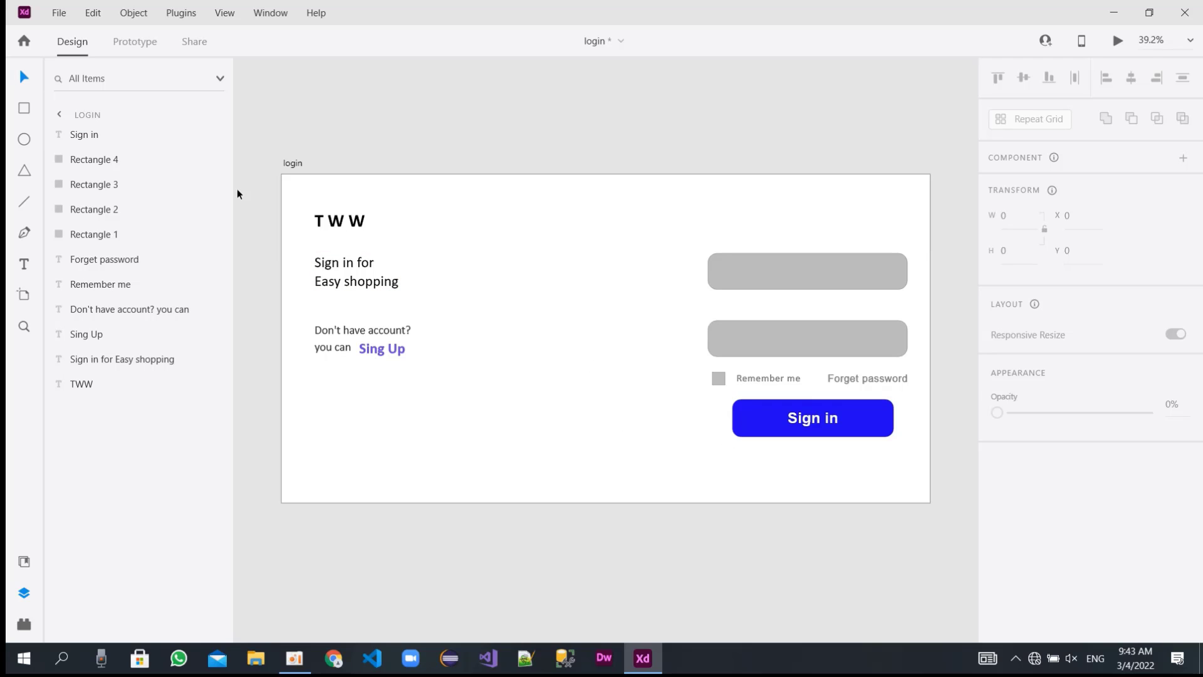
pyautogui.click(26, 210)
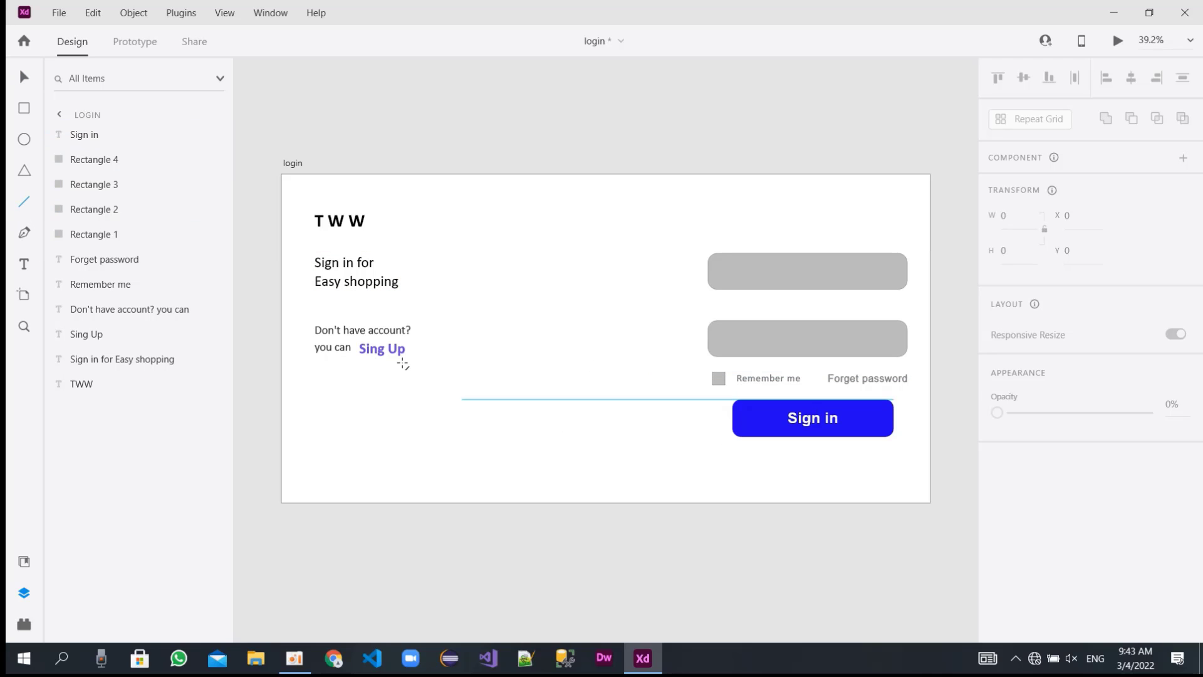
pyautogui.moveTo(718, 373); pyautogui.dragTo(711, 455)
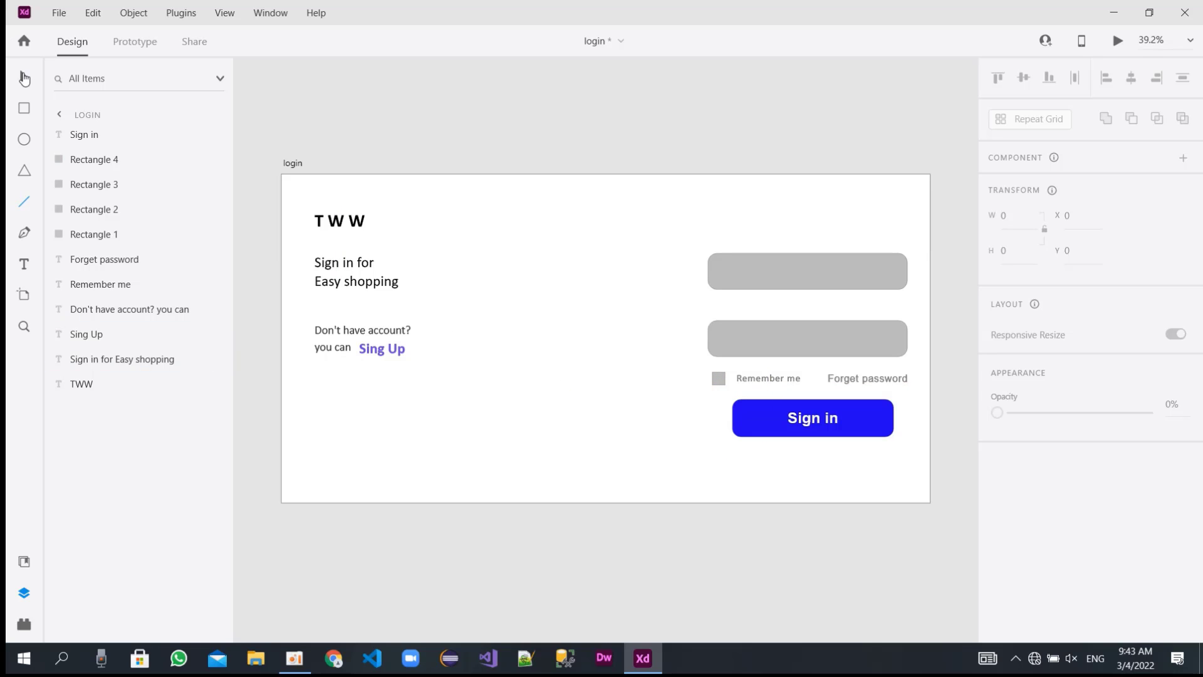
pyautogui.click(24, 78)
# Widen the blue button rectangle on both sides to width 654 at X 1396, matching the grey input fields.
pyautogui.click(748, 413)
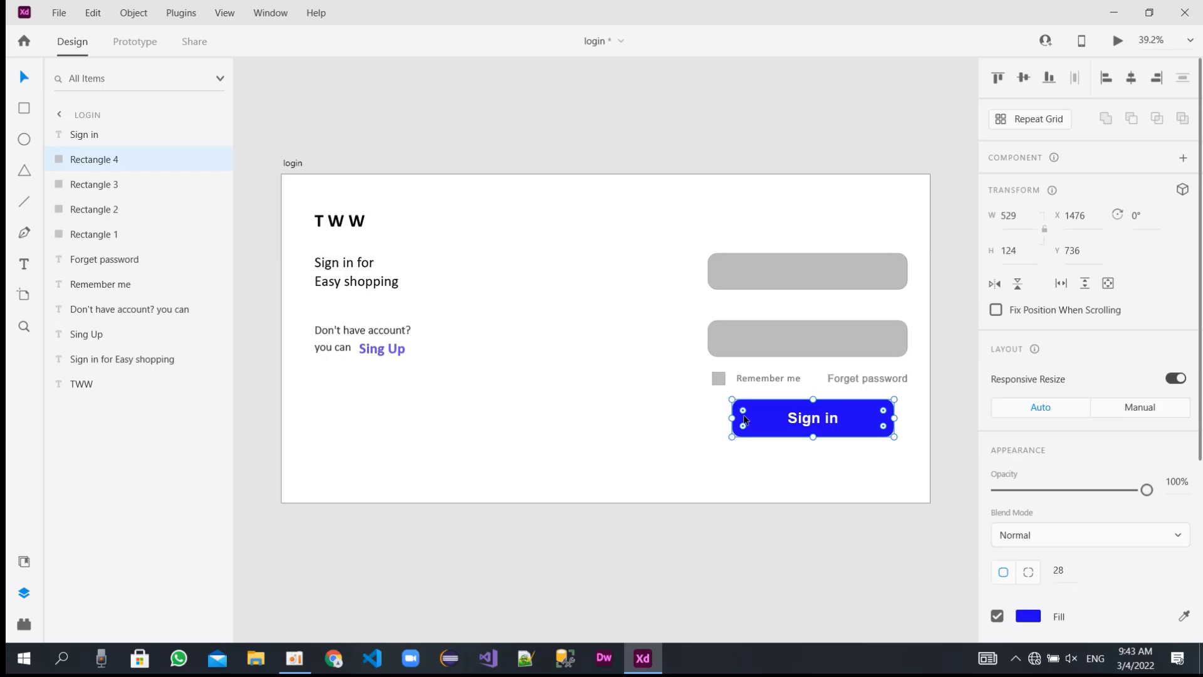
pyautogui.moveTo(732, 417); pyautogui.dragTo(708, 419)
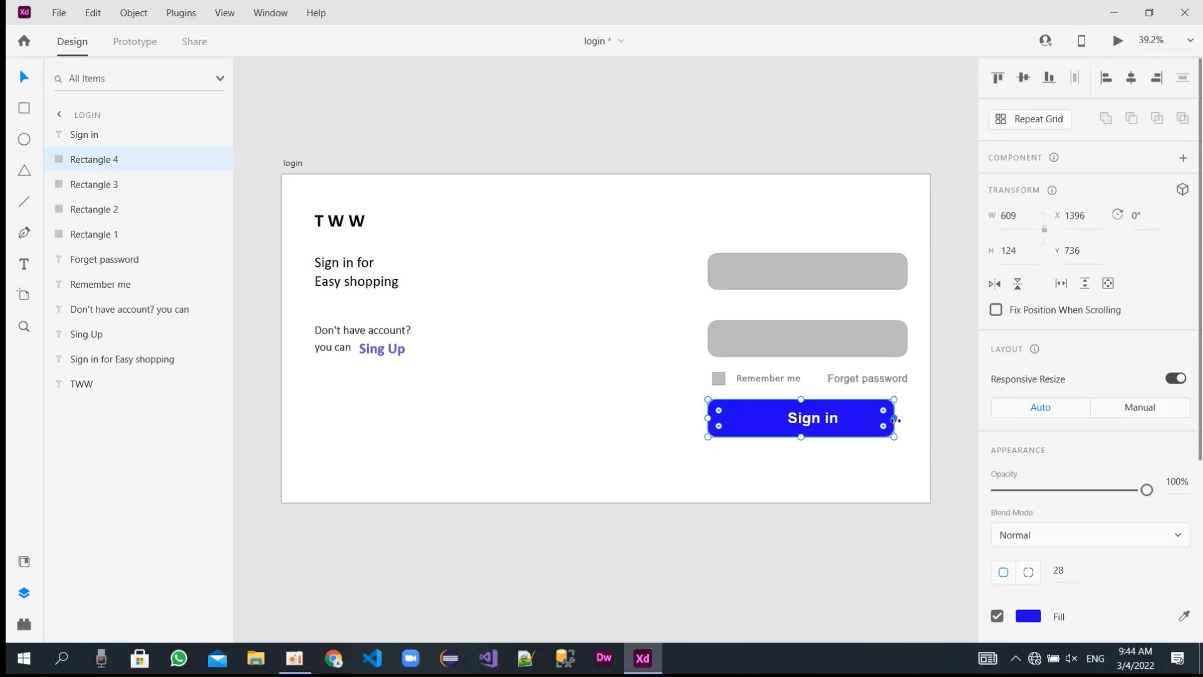
pyautogui.moveTo(895, 420); pyautogui.dragTo(908, 419)
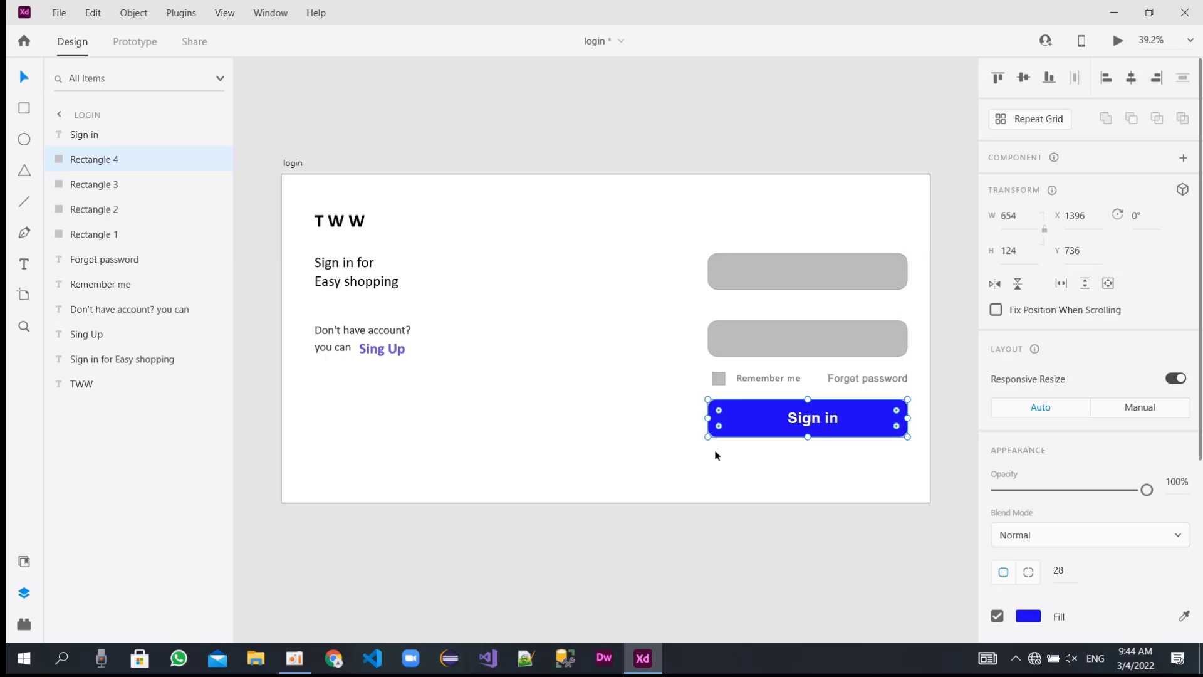
# Move both grey input fields up and closer together, placing the lower one at Y 400.
pyautogui.click(767, 280)
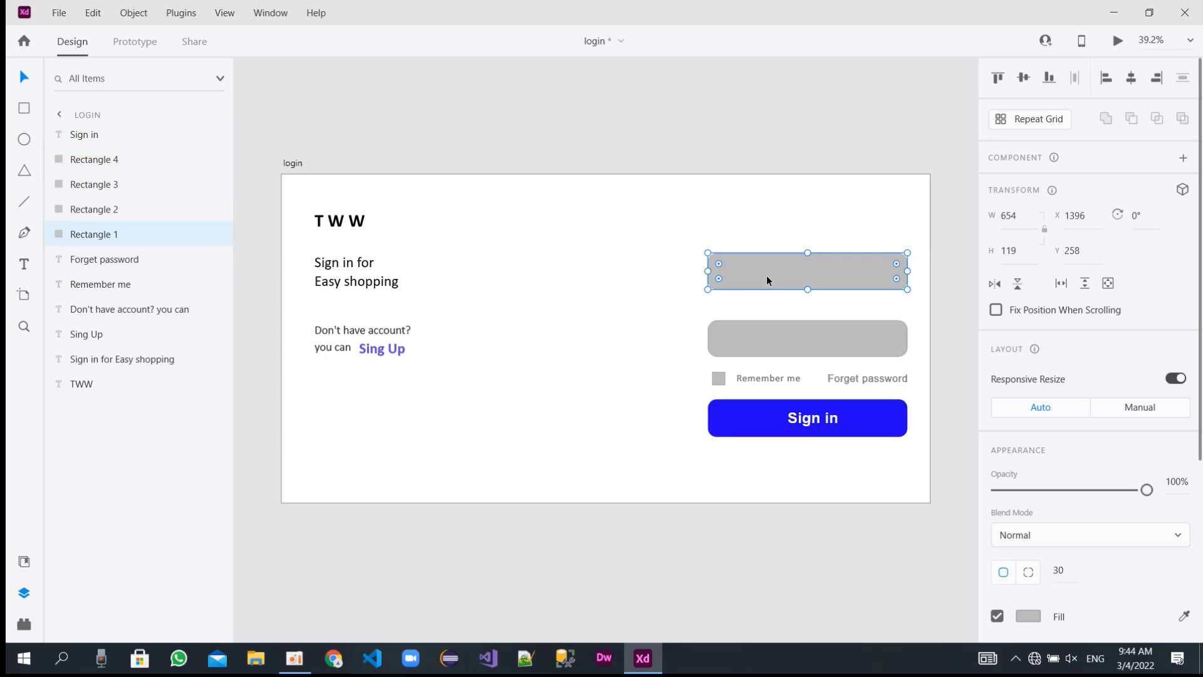
pyautogui.moveTo(767, 280); pyautogui.dragTo(767, 268)
pyautogui.moveTo(797, 344); pyautogui.dragTo(794, 321)
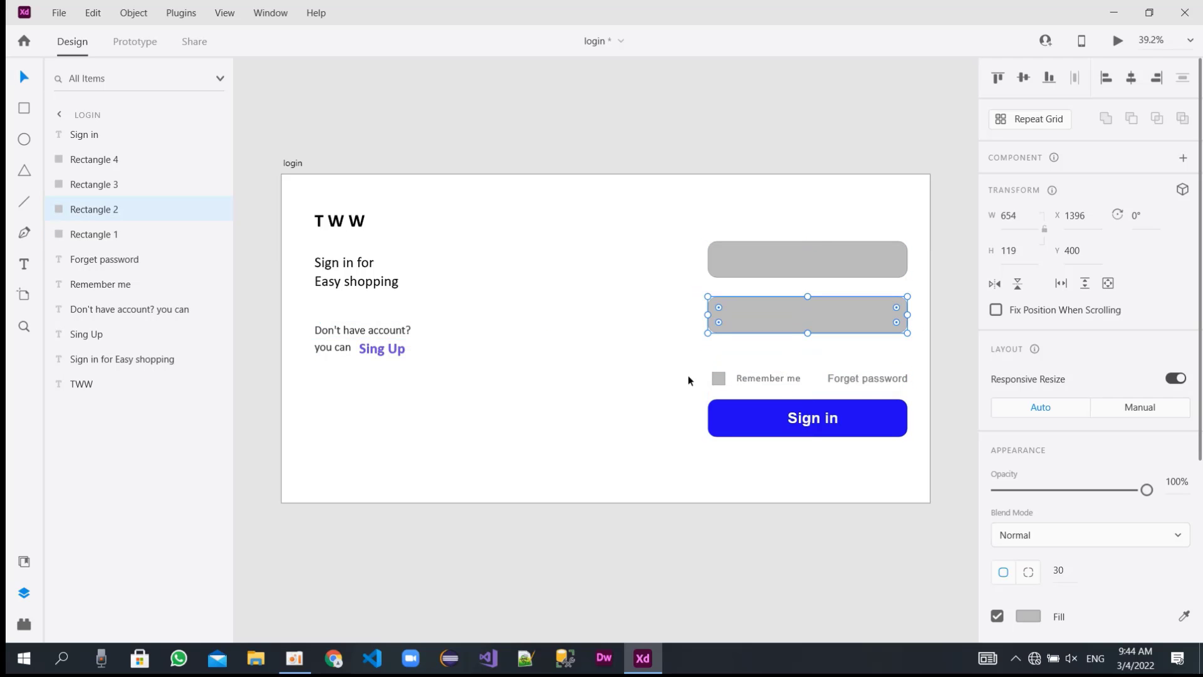
# Group the small grey checkbox, "Remember me" and "Forget password", and move the group up to about X 1403, Y 581.
pyautogui.moveTo(688, 380); pyautogui.dragTo(884, 375)
pyautogui.rightClick(885, 374)
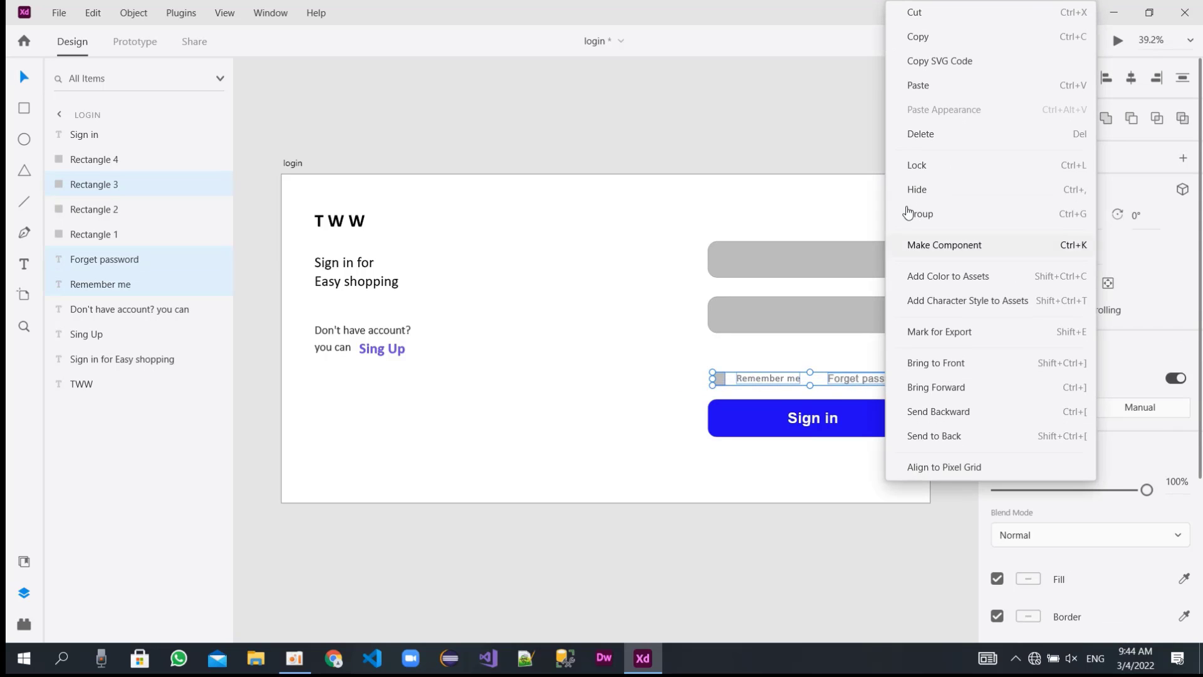
pyautogui.click(920, 214)
pyautogui.moveTo(855, 378); pyautogui.dragTo(850, 358)
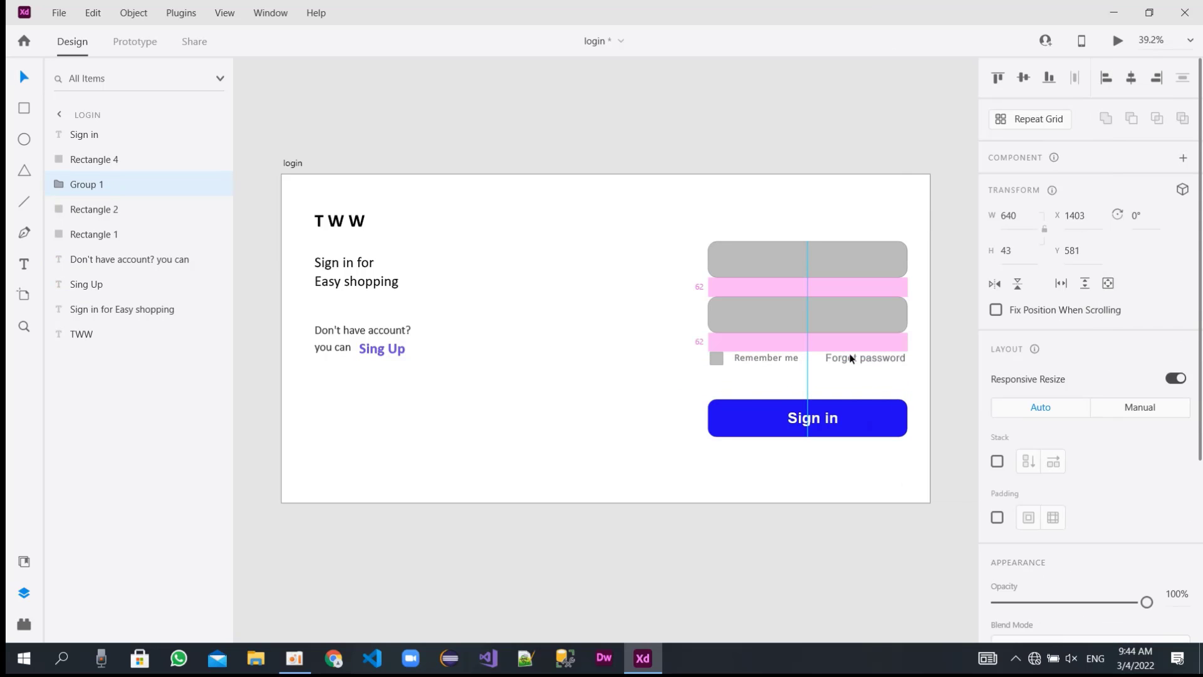
# Group the blue button rectangle and move it up with its "Sign in" text, placing the text at about X 1640, Y 720.
pyautogui.click(815, 420)
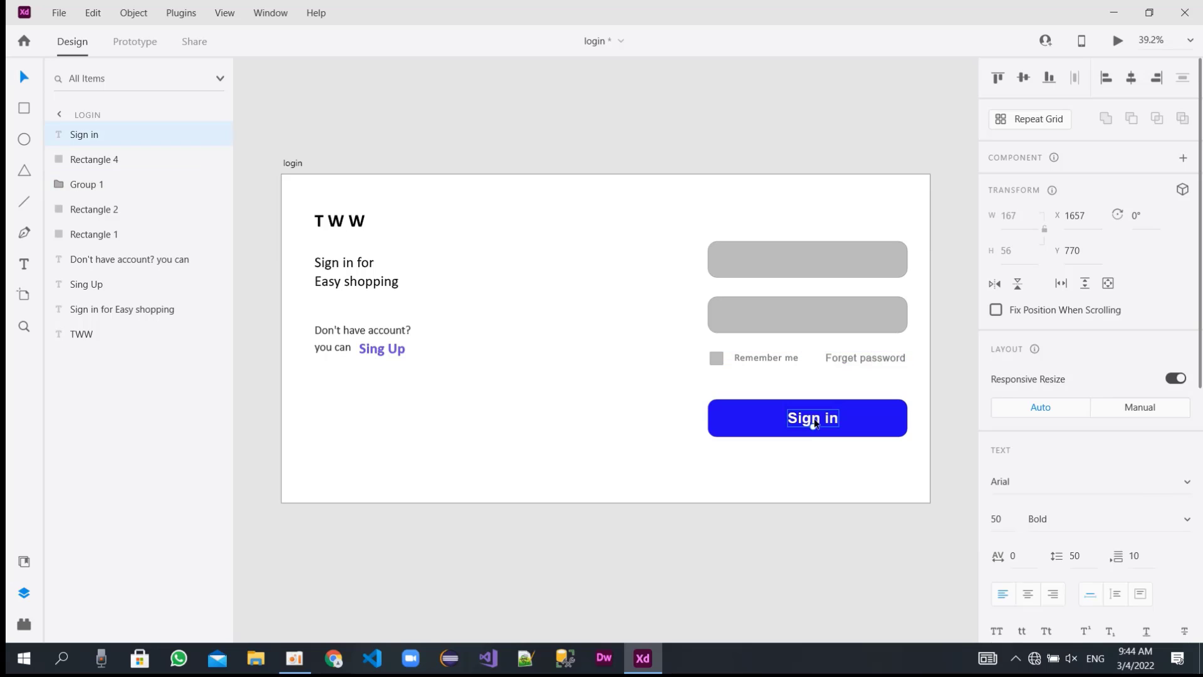
pyautogui.click(860, 422)
pyautogui.rightClick(859, 422)
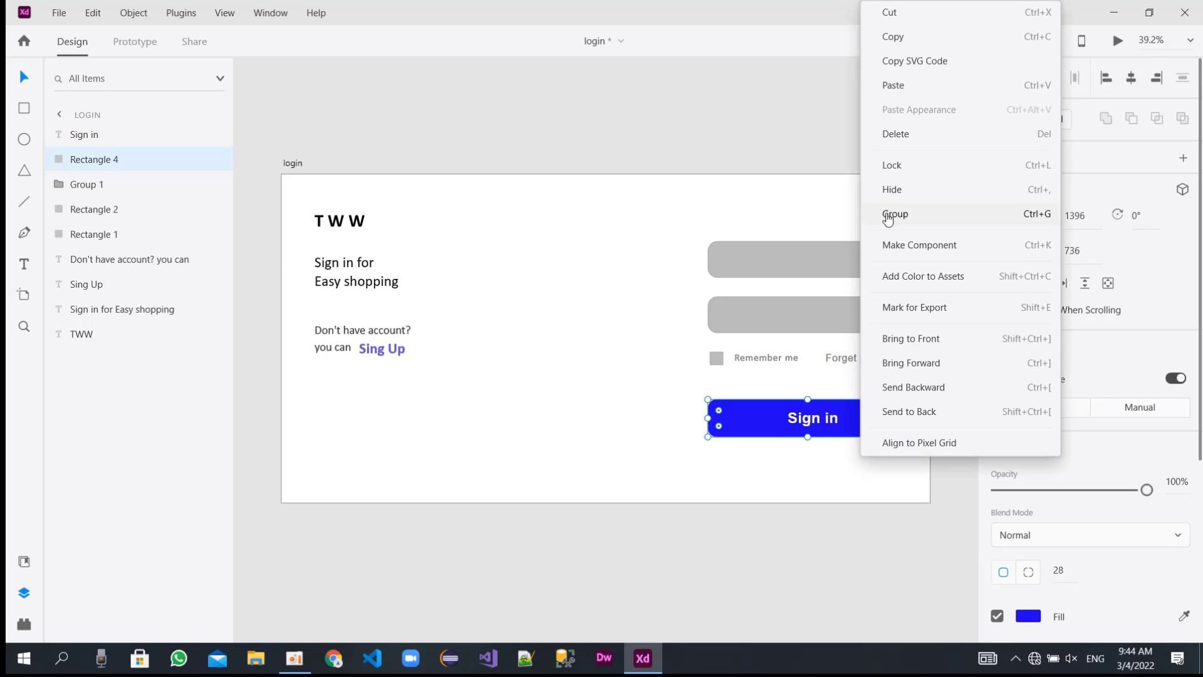
pyautogui.click(884, 207)
pyautogui.moveTo(765, 420); pyautogui.dragTo(803, 401)
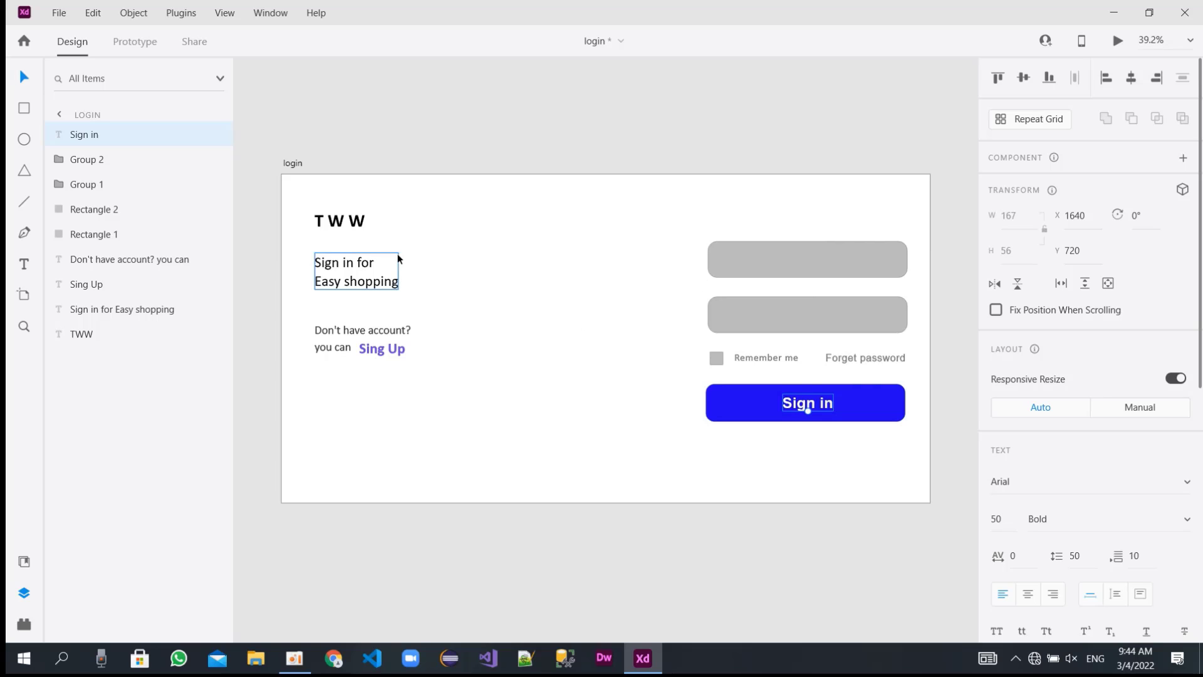
# Draw a horizontal line about 163 wide below the blue button at about X 1396.5, Y 847.5.
pyautogui.press('l')
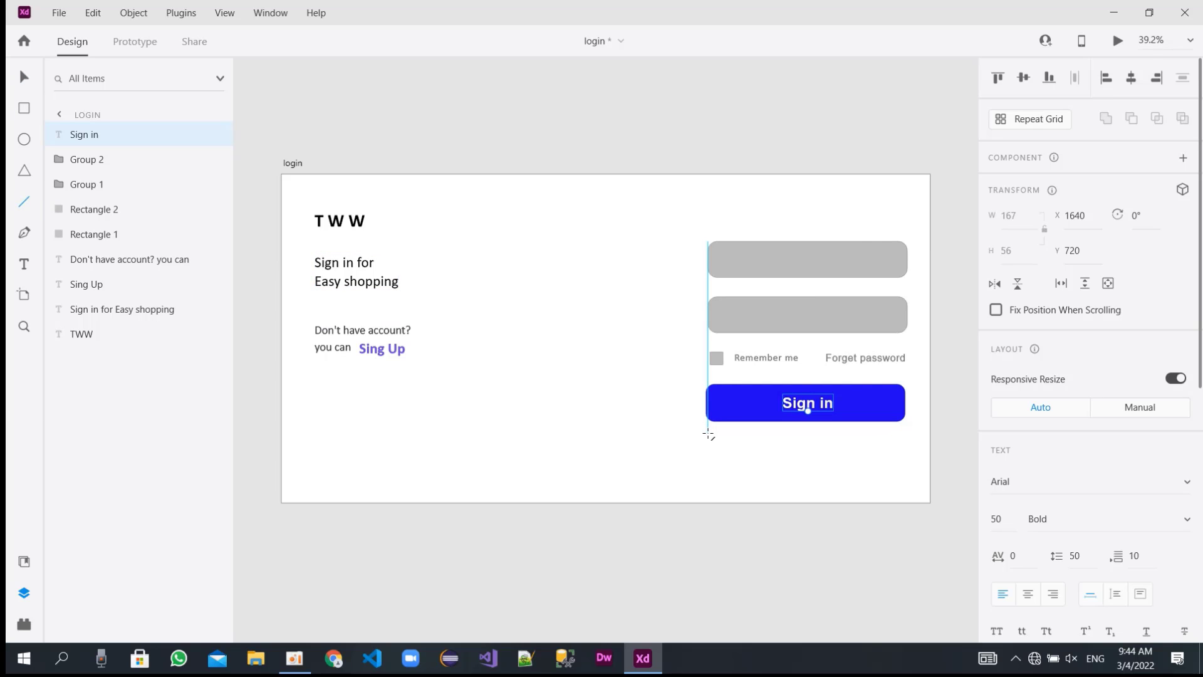
pyautogui.moveTo(708, 433); pyautogui.dragTo(758, 432)
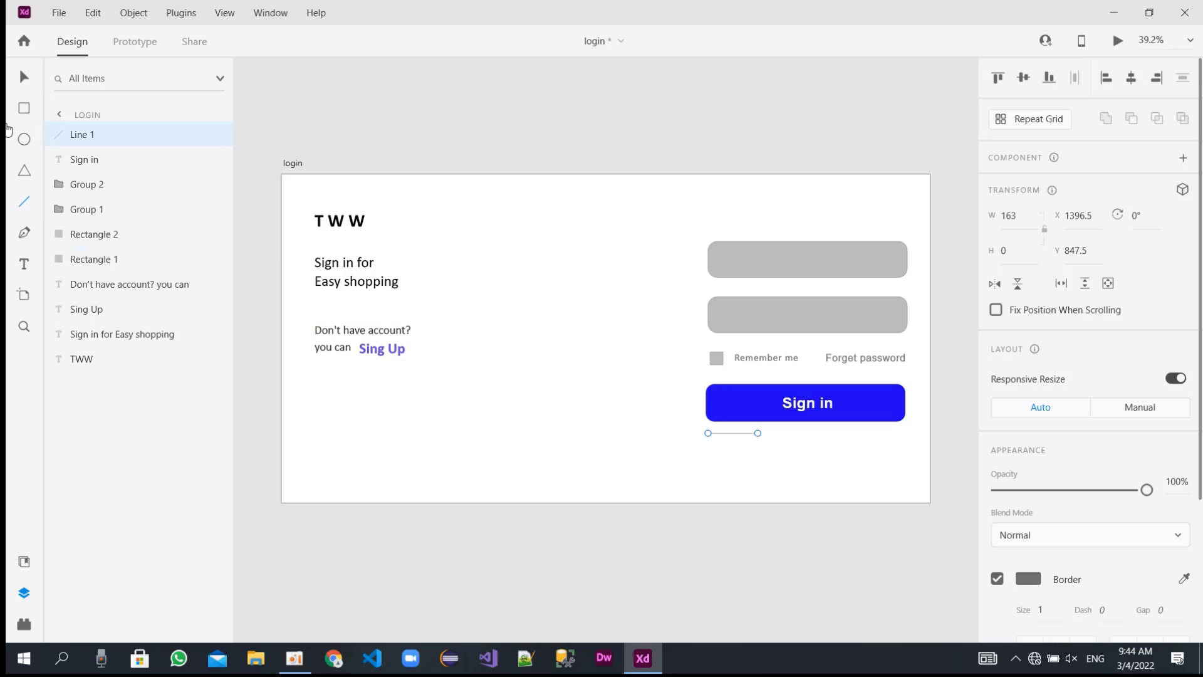
pyautogui.click(24, 77)
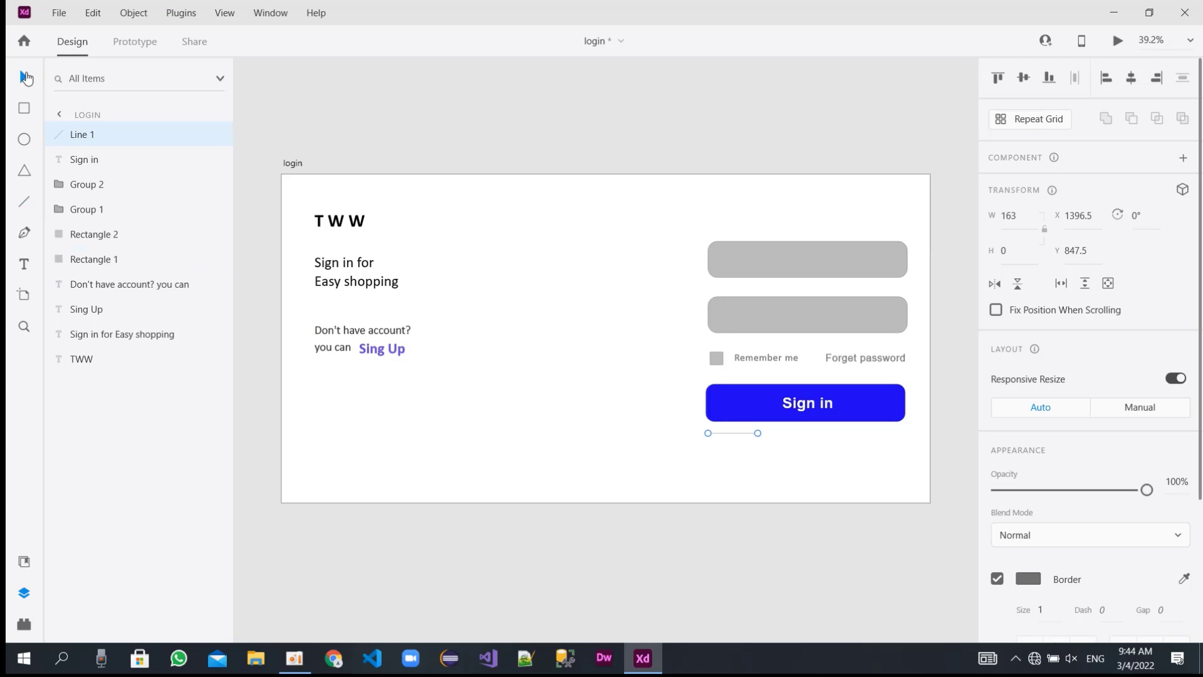
# Duplicate the "Forget password" text and place the copy beside the line below the button at about X 1593, Y 830.
pyautogui.doubleClick(847, 358)
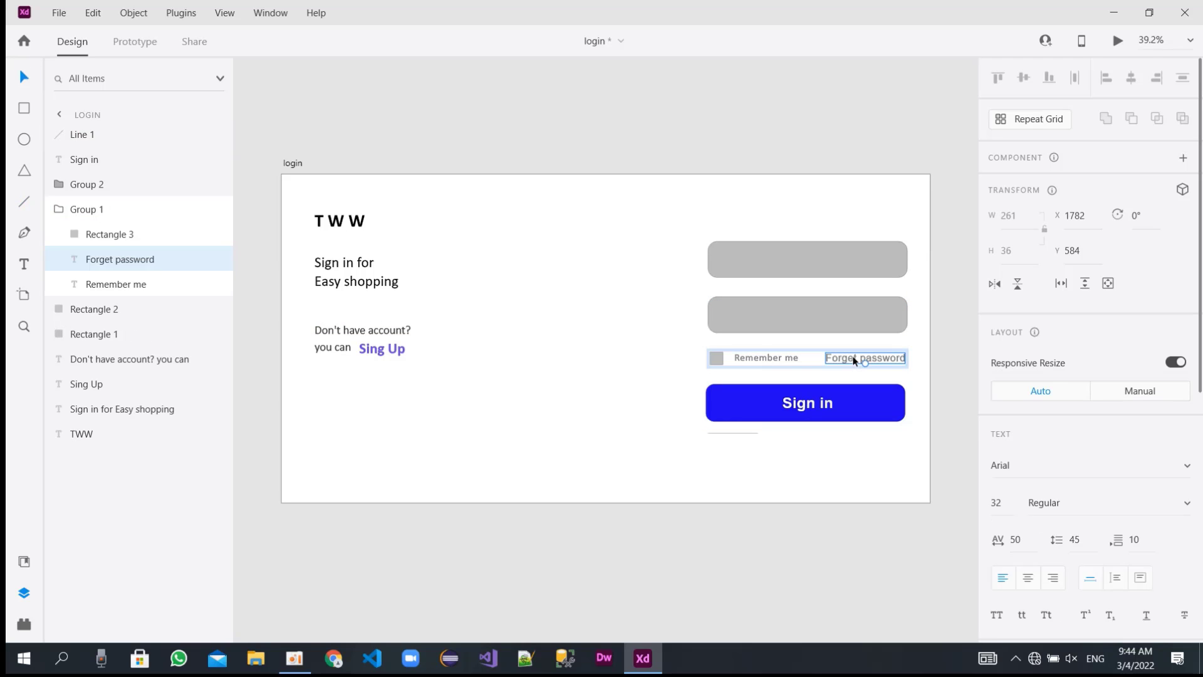
pyautogui.click(849, 483)
pyautogui.hotkey('ctrl', 'v')
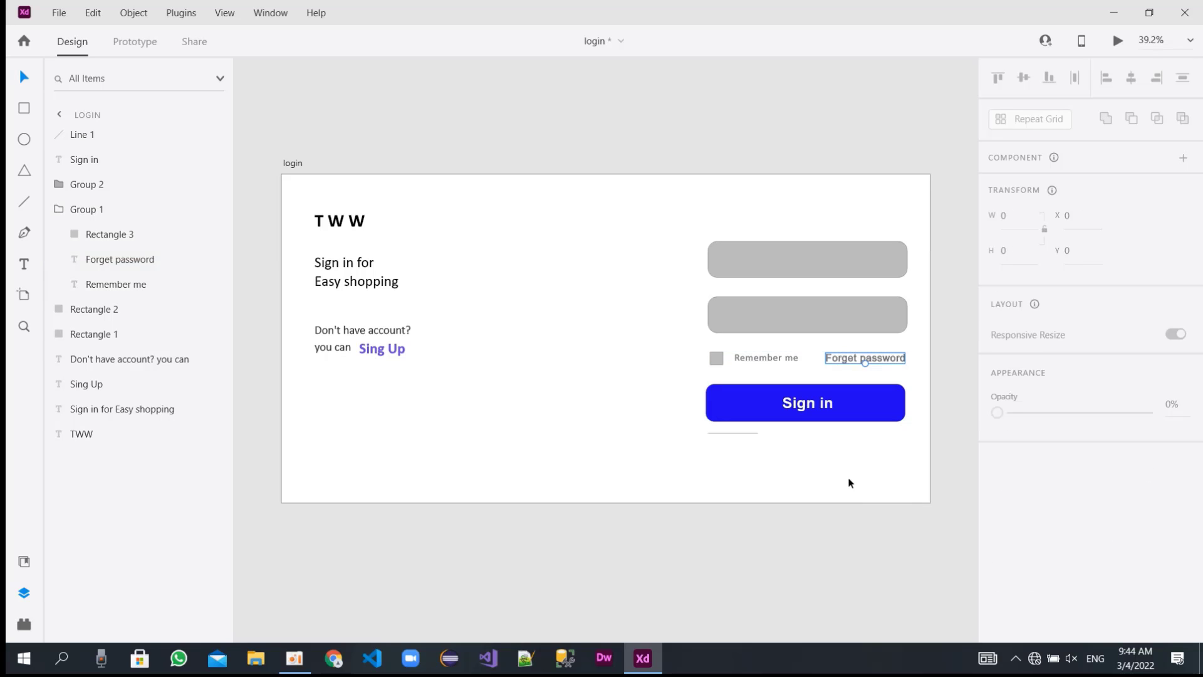
pyautogui.moveTo(858, 357); pyautogui.dragTo(804, 429)
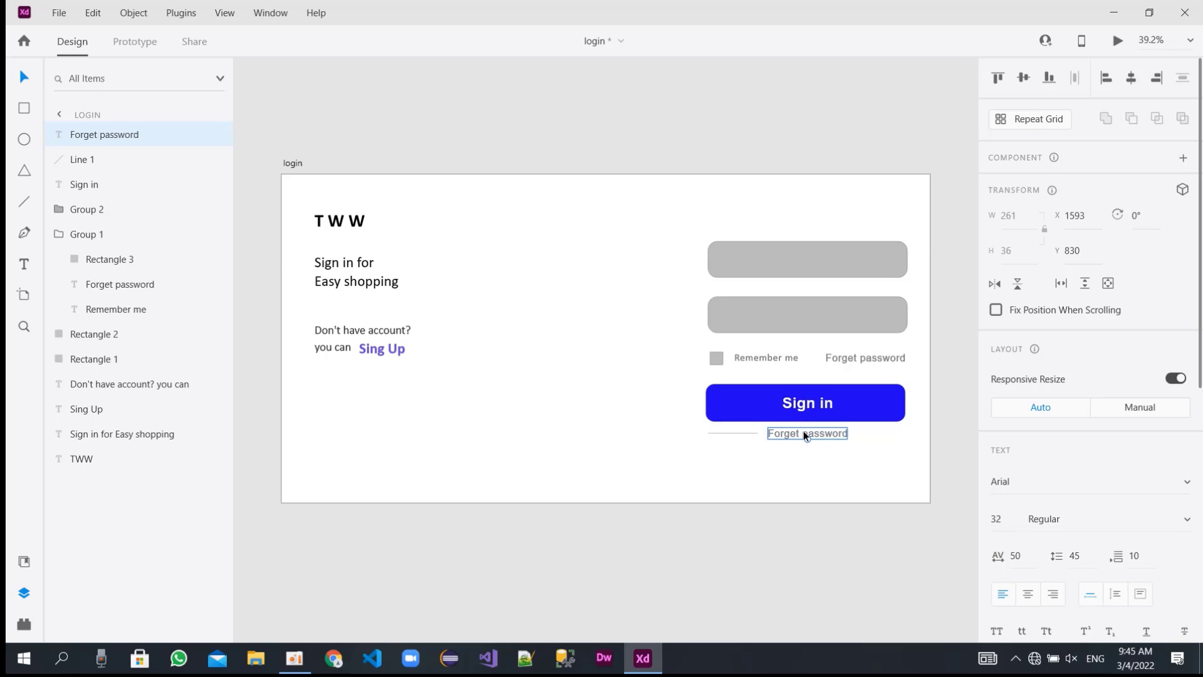
# Change the copied text beside the line to "Or Continues with".
pyautogui.doubleClick(803, 431)
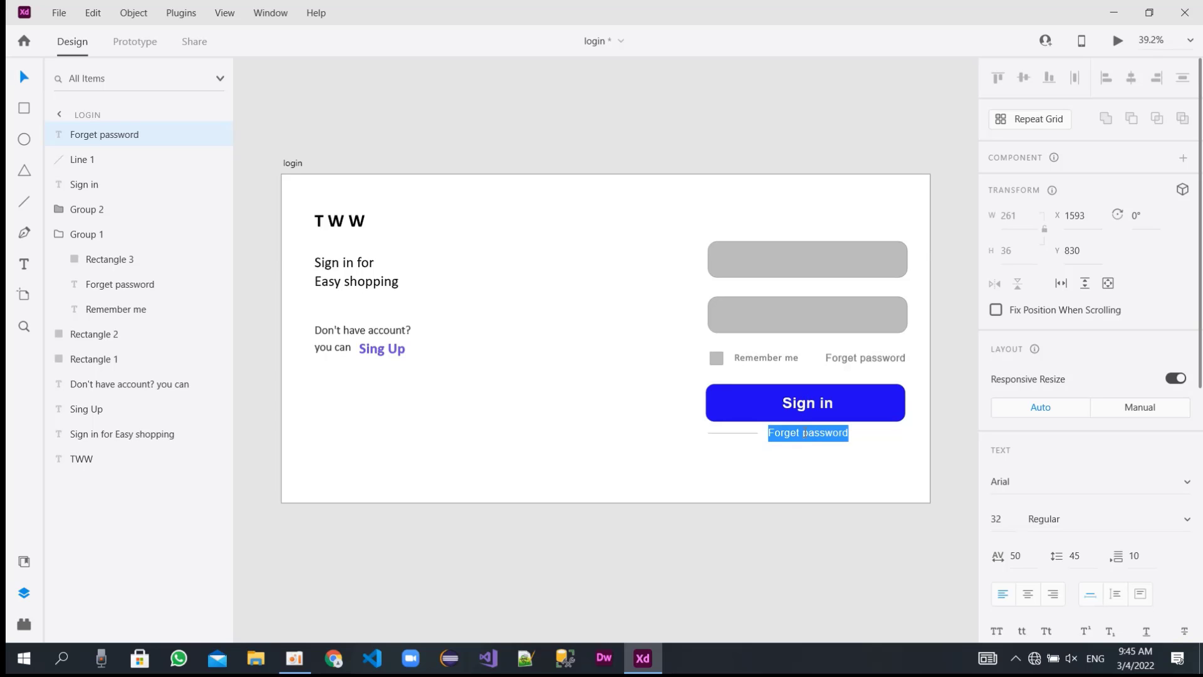
pyautogui.write('Or Con')
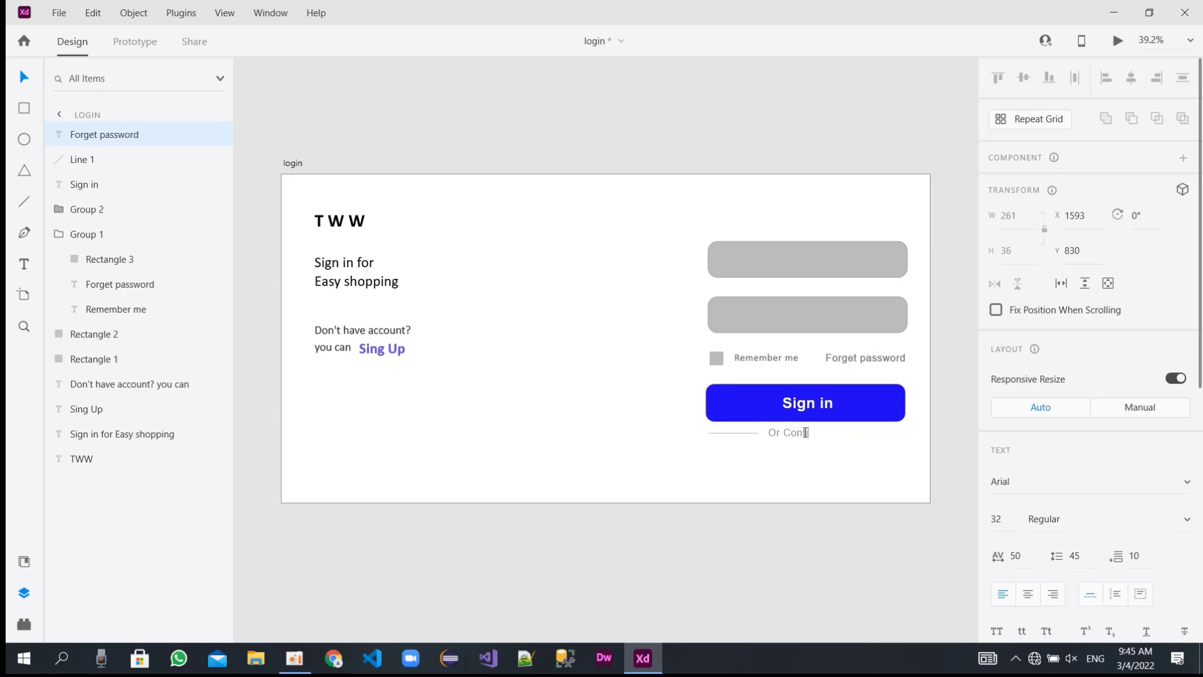
pyautogui.write('tinues with')
pyautogui.press('Escape')
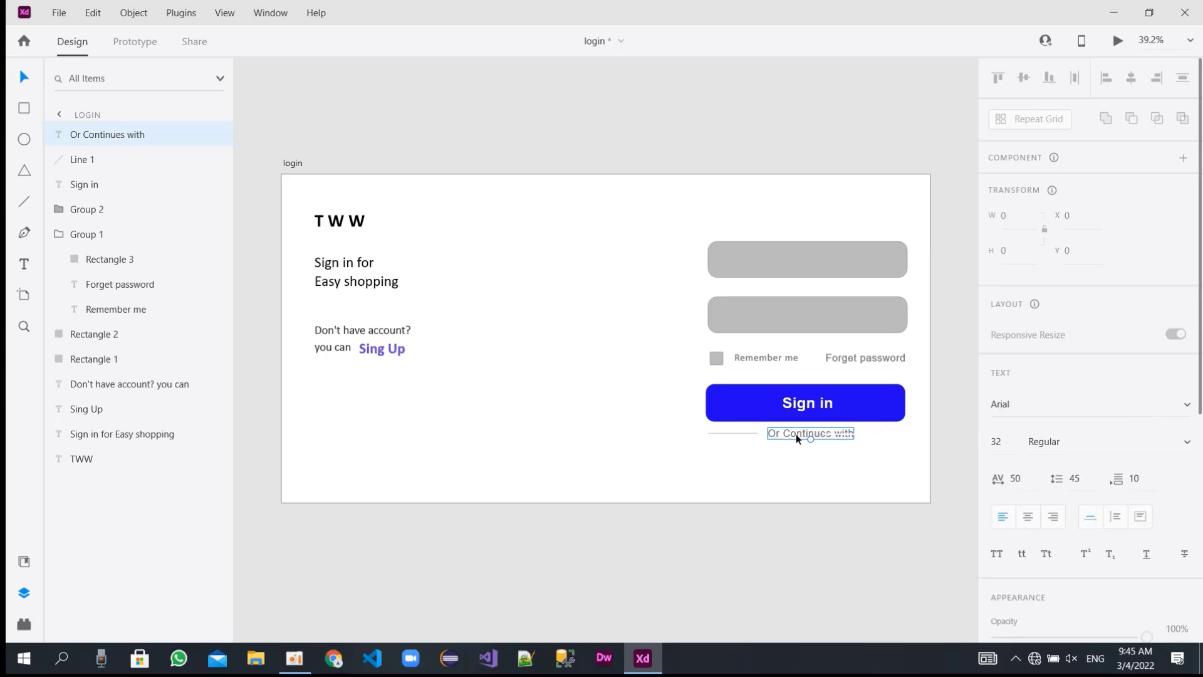
# Move the line and the "Or Continues with" text down together to about Y 838.
pyautogui.keyDown('shift'); pyautogui.click(745, 433); pyautogui.keyUp('shift')
pyautogui.moveTo(745, 431); pyautogui.dragTo(746, 436)
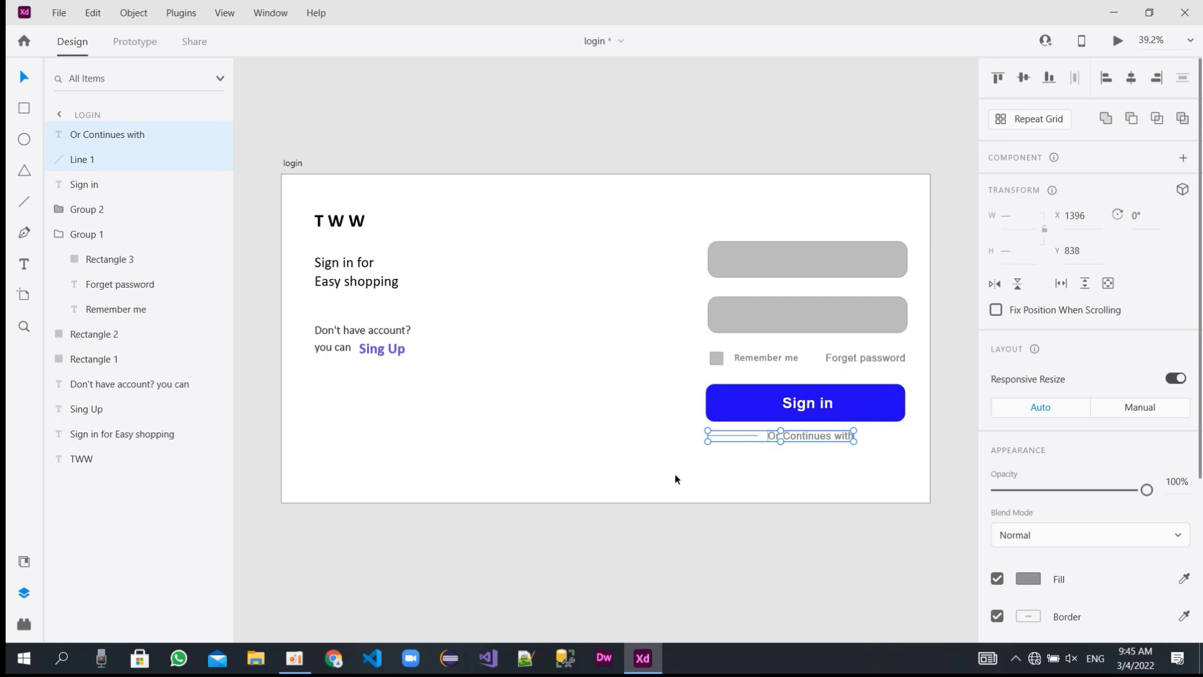
pyautogui.click(675, 479)
# Duplicate the horizontal line and place the copy on the other side of the "Or Continues with" text.
pyautogui.click(721, 435)
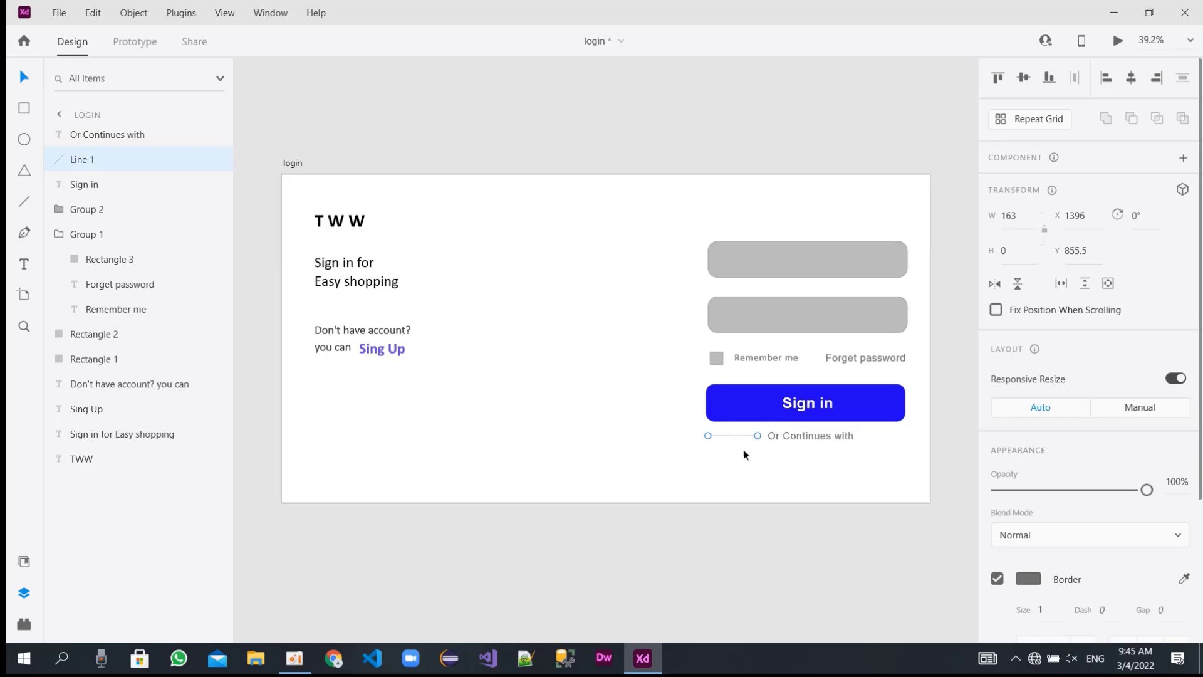
pyautogui.click(758, 456)
pyautogui.hotkey('ctrl', 'v')
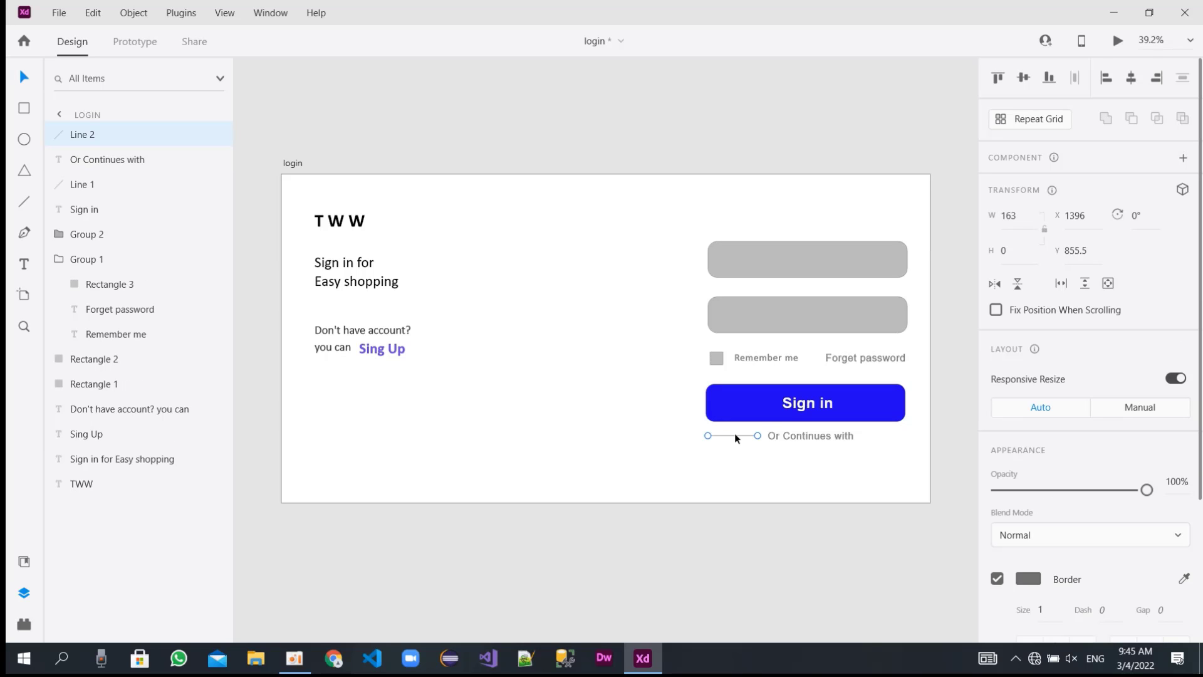
pyautogui.moveTo(734, 435); pyautogui.dragTo(896, 432)
pyautogui.click(891, 432)
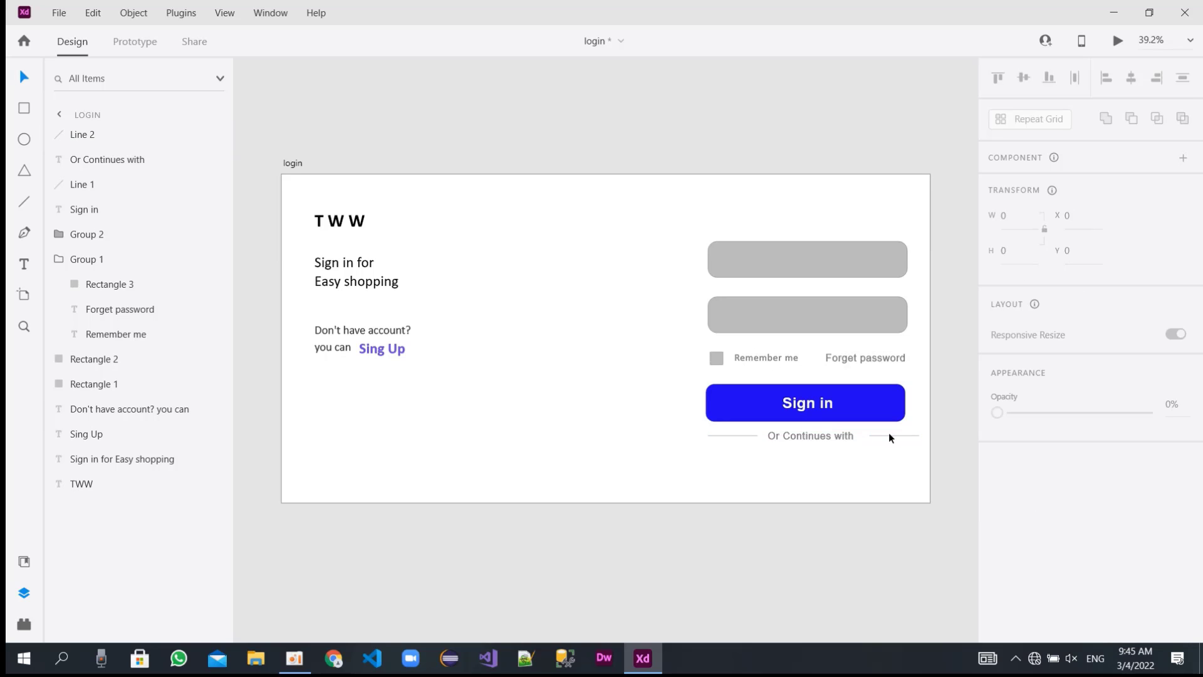
# Set the font size of the "Or Continues with" text to 30.
pyautogui.click(840, 435)
pyautogui.click(1005, 517)
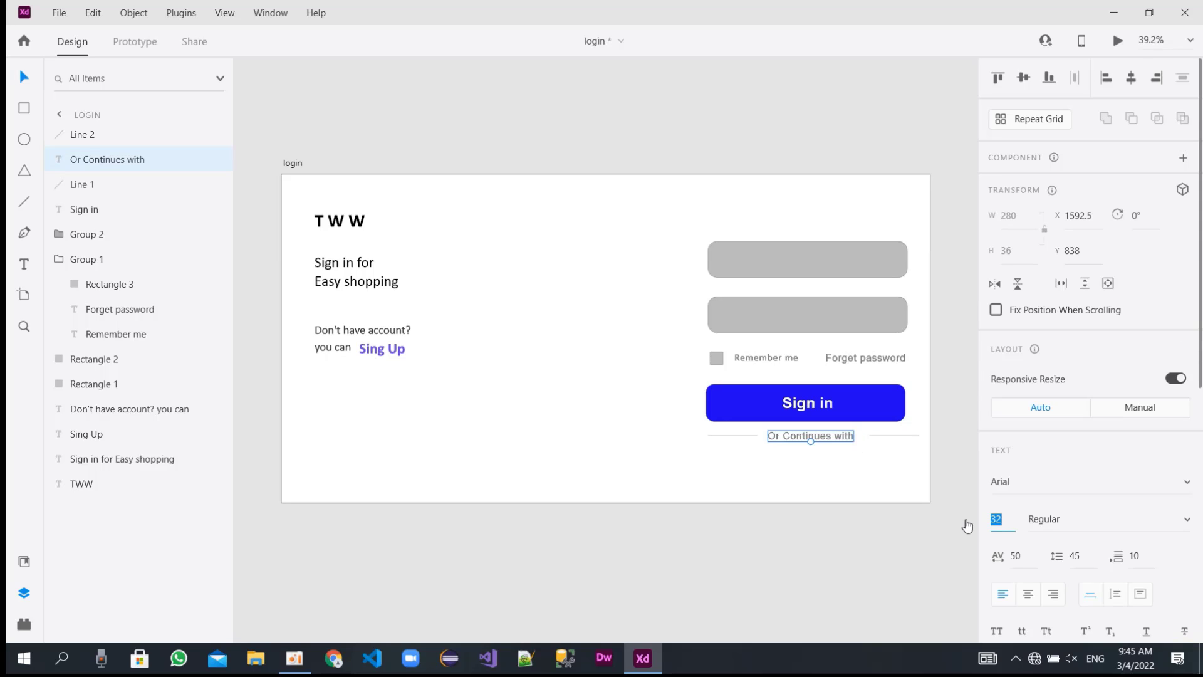
pyautogui.write('30')
pyautogui.press('Return')
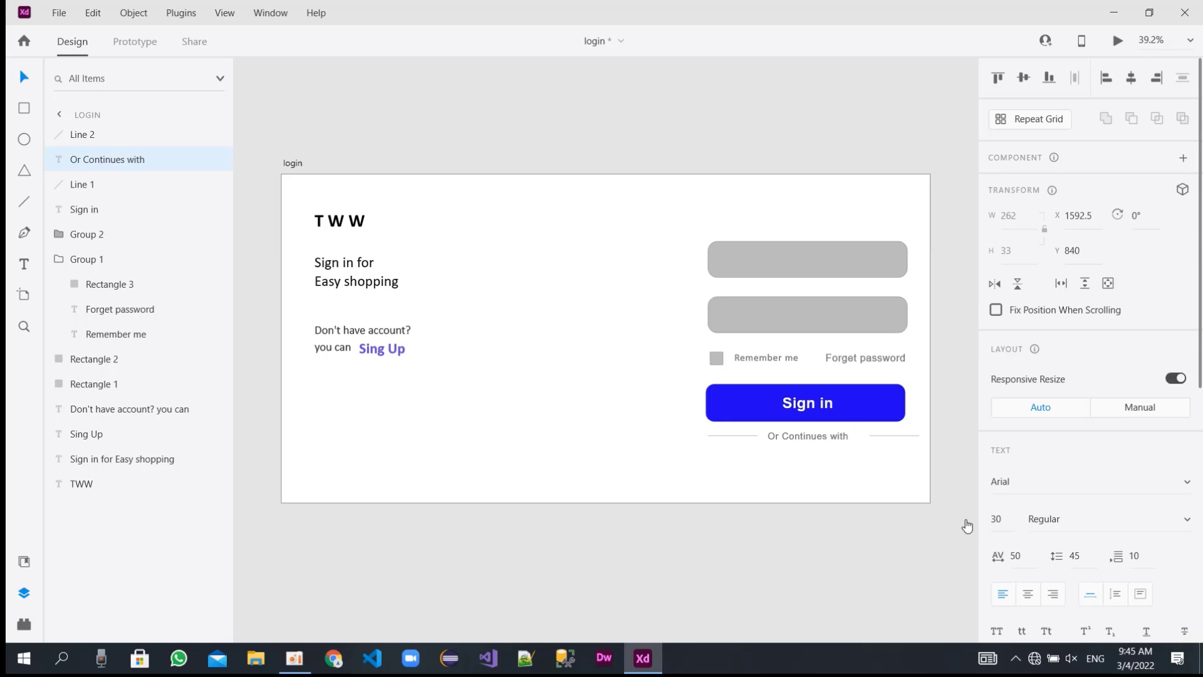
# Shorten both divider lines, the right one to about 126.5 wide, and center "Or Continues with" between them.
pyautogui.click(742, 435)
pyautogui.moveTo(755, 434)
pyautogui.mouseDown()
pyautogui.moveTo(738, 434)
pyautogui.moveTo(791, 431)
pyautogui.moveTo(772, 431)
pyautogui.mouseUp()
pyautogui.moveTo(877, 434)
pyautogui.mouseDown()
pyautogui.moveTo(857, 434)
pyautogui.moveTo(906, 436)
pyautogui.moveTo(892, 433)
pyautogui.mouseUp()
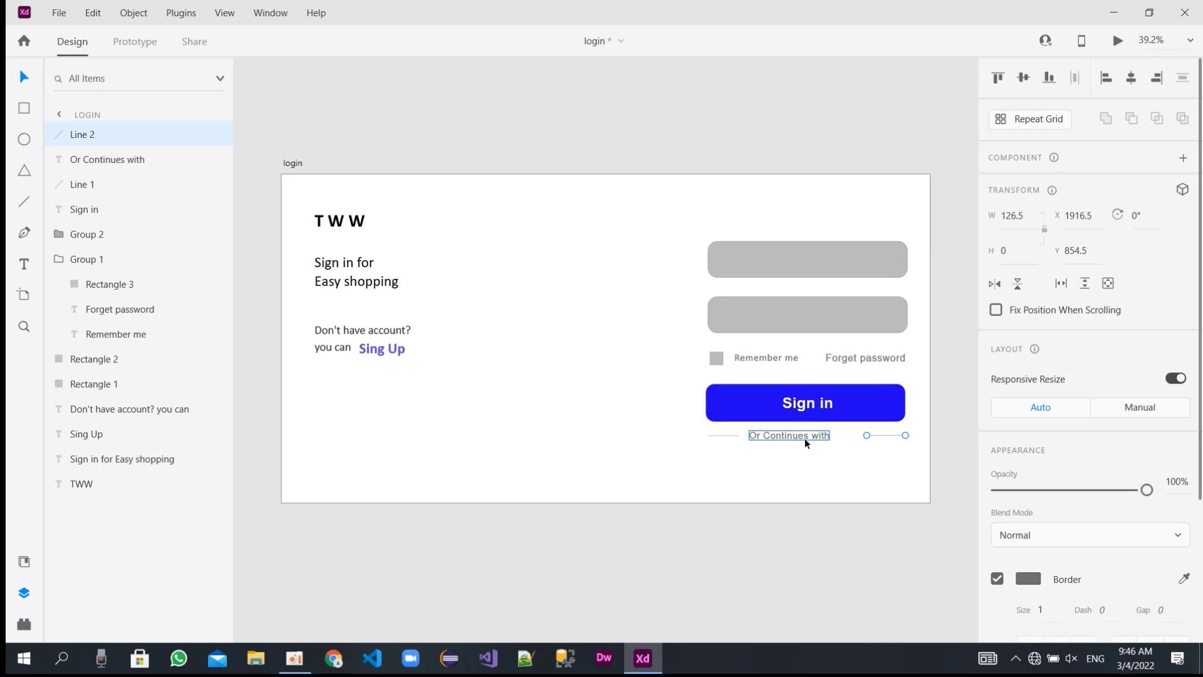
pyautogui.moveTo(804, 437); pyautogui.dragTo(816, 433)
pyautogui.click(806, 468)
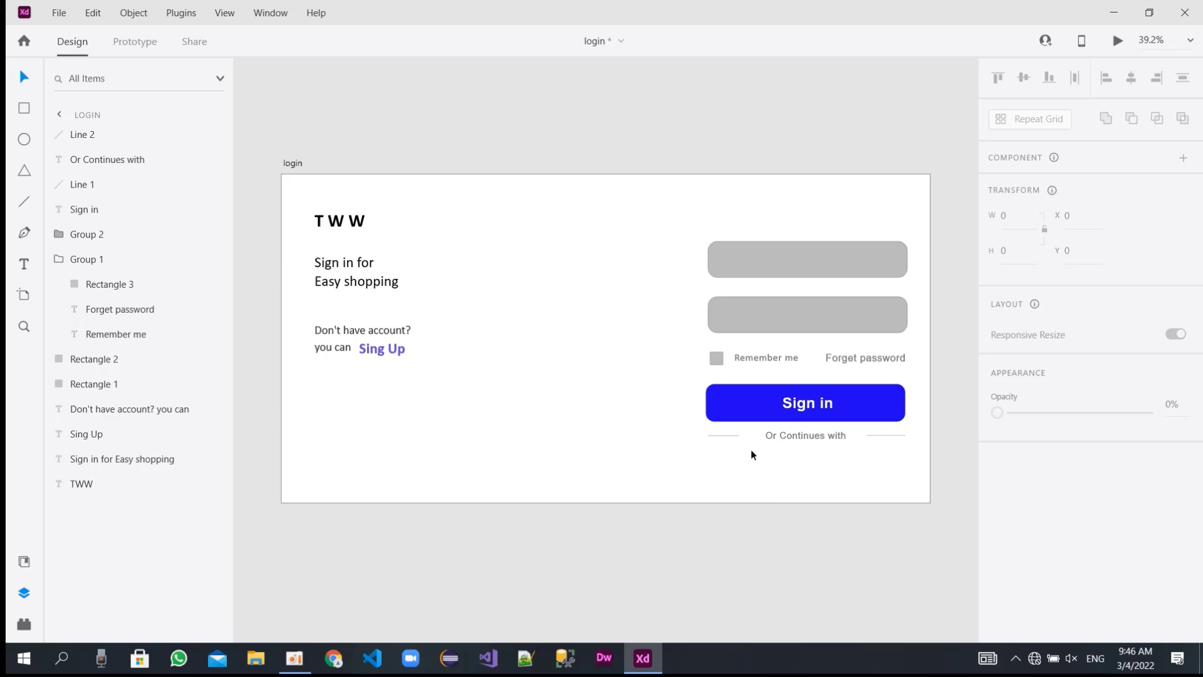
# Draw a rounded rectangle about 182 × 100 with corner radius 23 below the left divider line at about X 1403, Y 913.
pyautogui.click(24, 107)
pyautogui.moveTo(709, 453)
pyautogui.mouseDown()
pyautogui.moveTo(765, 478)
pyautogui.moveTo(761, 489)
pyautogui.moveTo(750, 468)
pyautogui.moveTo(759, 475)
pyautogui.mouseUp()
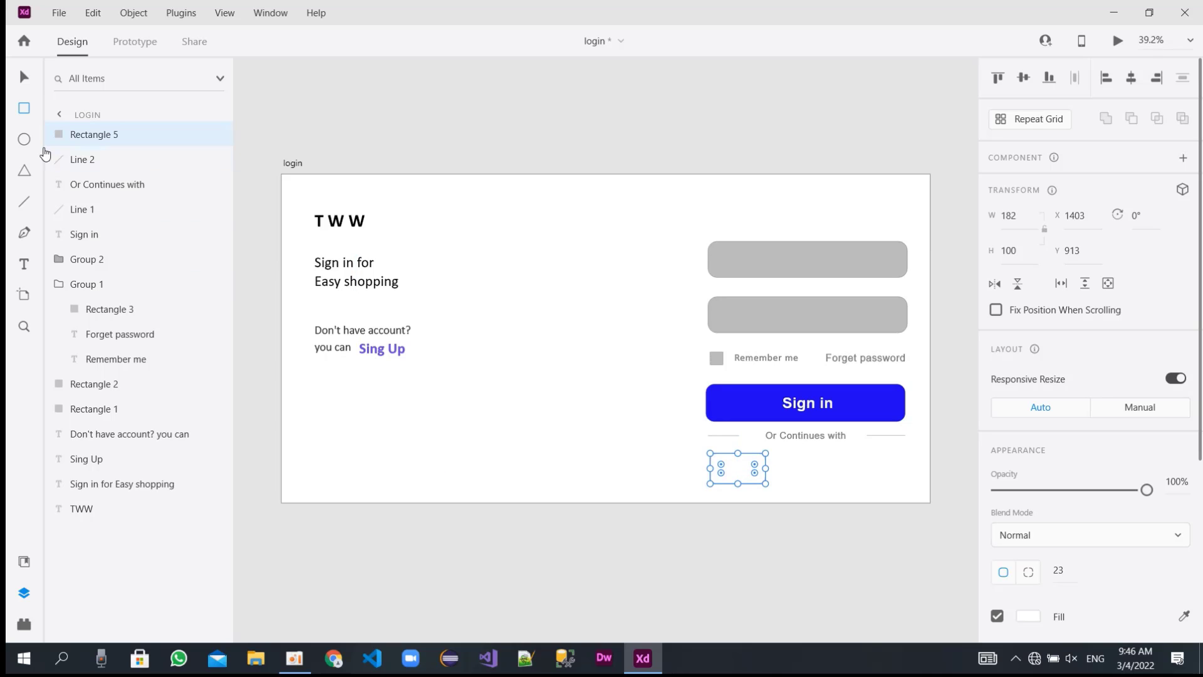
# Lengthen the left divider line to about 136.5.
pyautogui.click(25, 77)
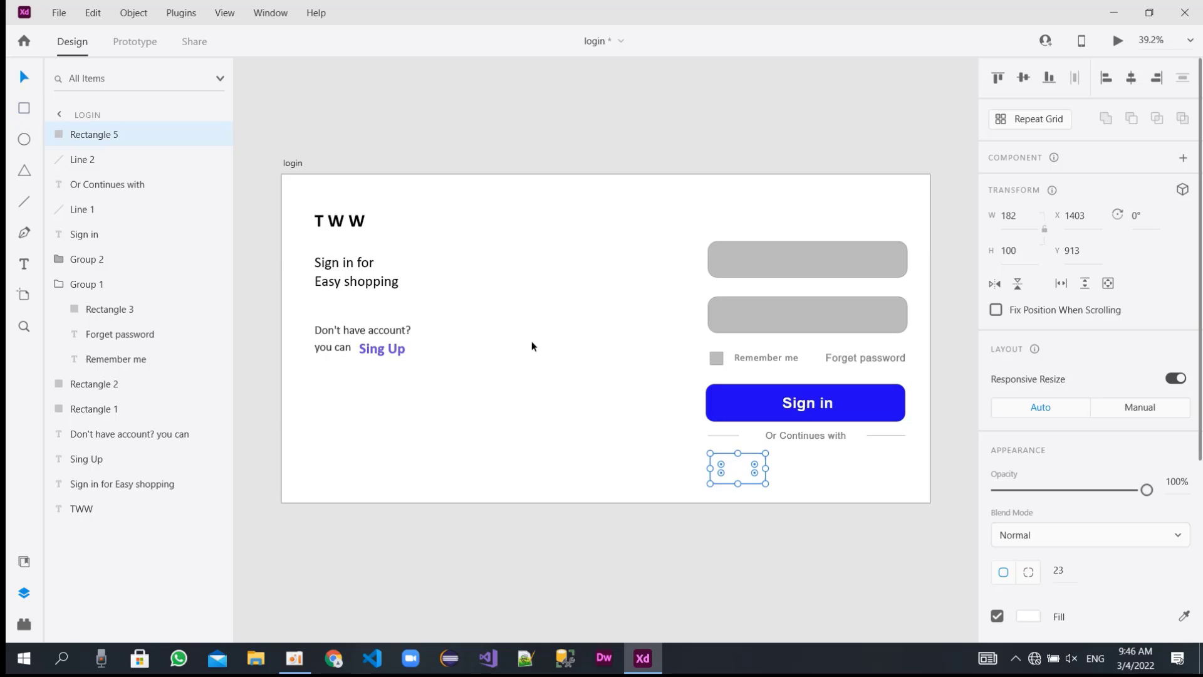
pyautogui.click(725, 435)
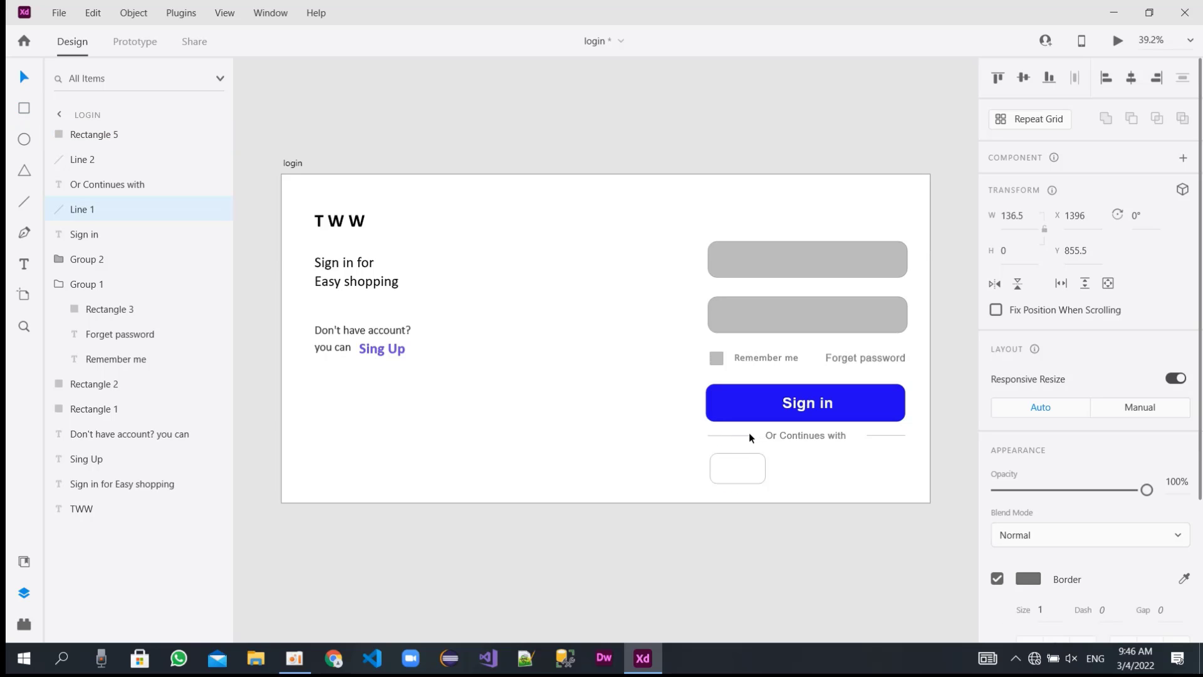
# Duplicate the small rounded rectangle twice and space the copies in a row to its right.
pyautogui.click(748, 462)
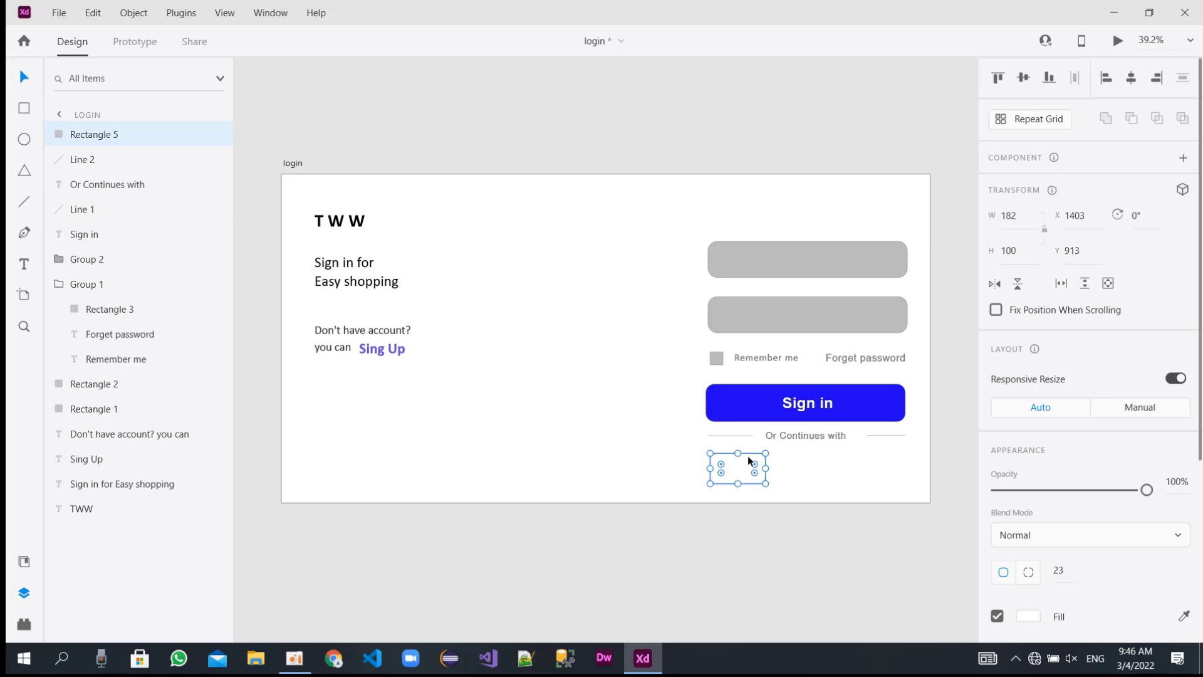
pyautogui.moveTo(746, 467); pyautogui.dragTo(886, 463)
pyautogui.click(726, 467)
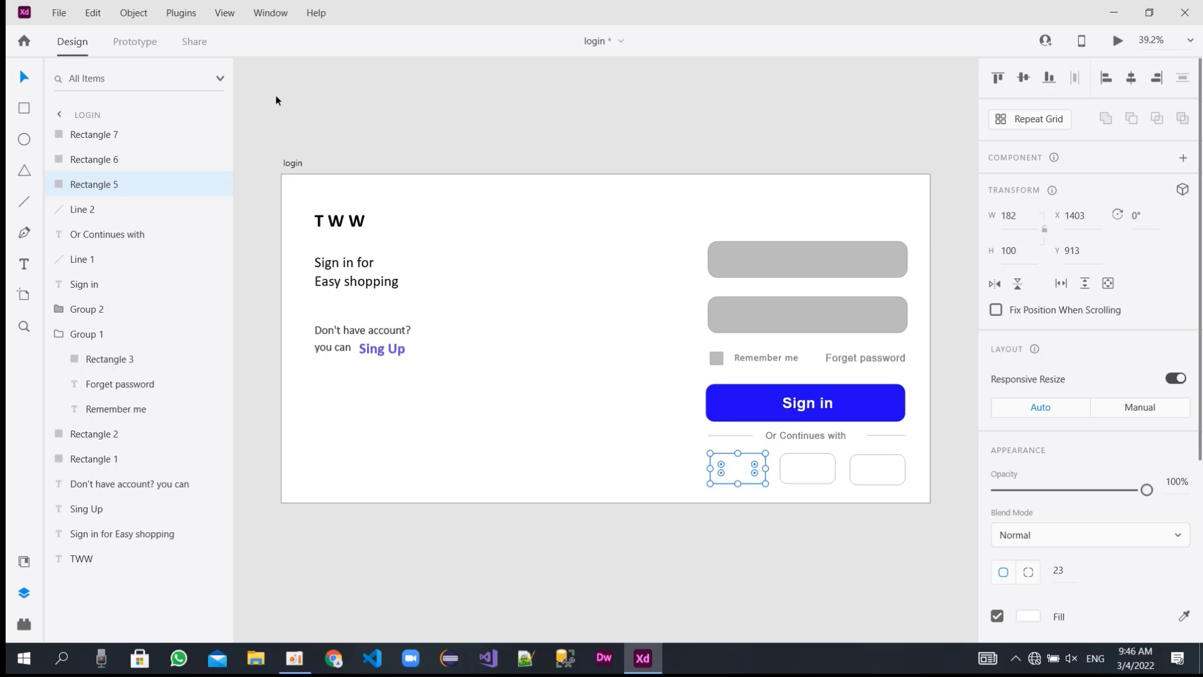
pyautogui.click(59, 15)
pyautogui.click(121, 234)
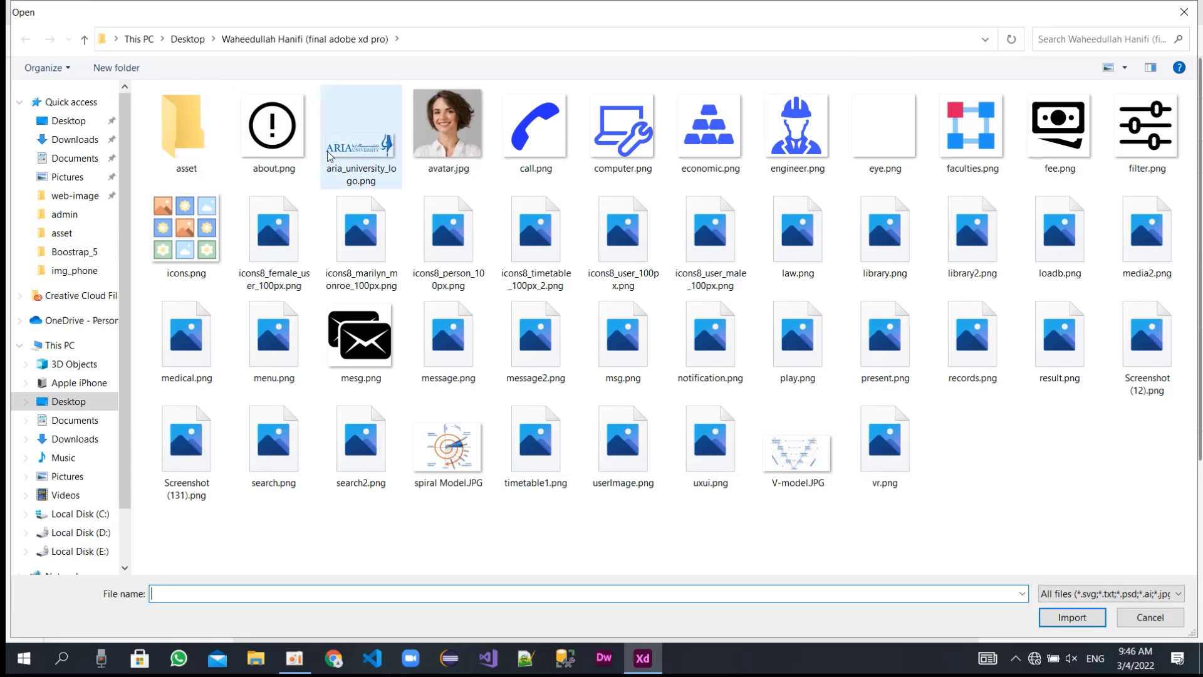
pyautogui.press('Escape')
# Import loginImg.png from the WebDesign_Youtube_Tutorial\assest folder on Local Disk (E:) into the login artboard.
pyautogui.click(58, 18)
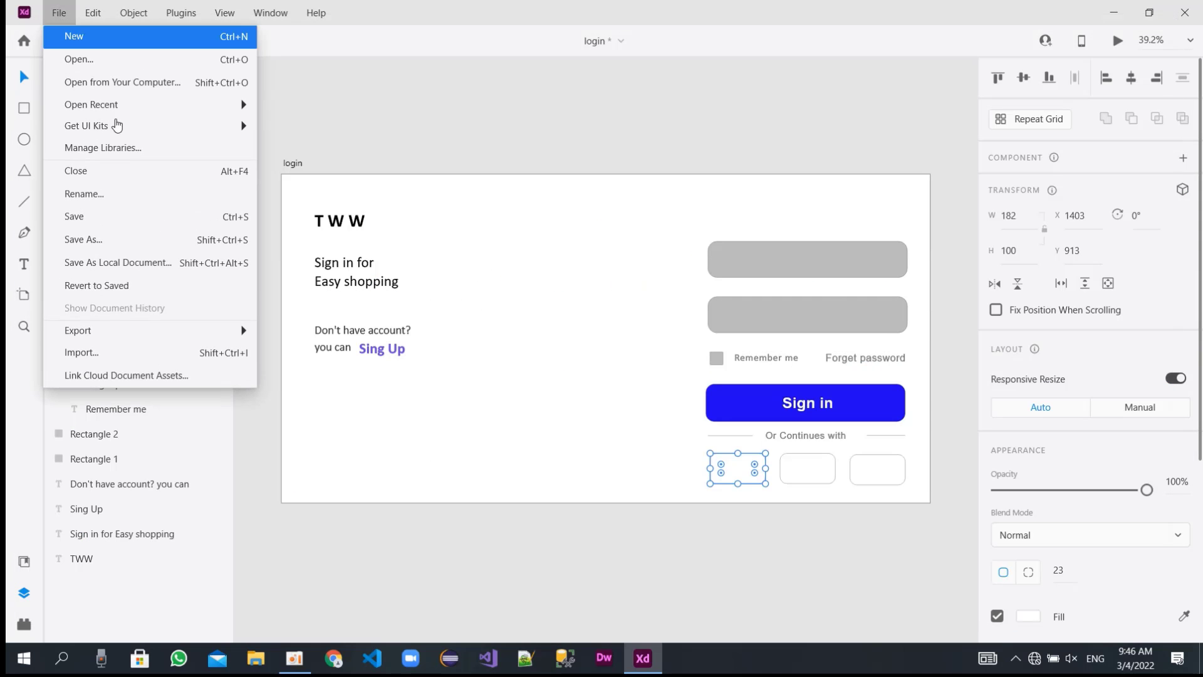
pyautogui.click(141, 354)
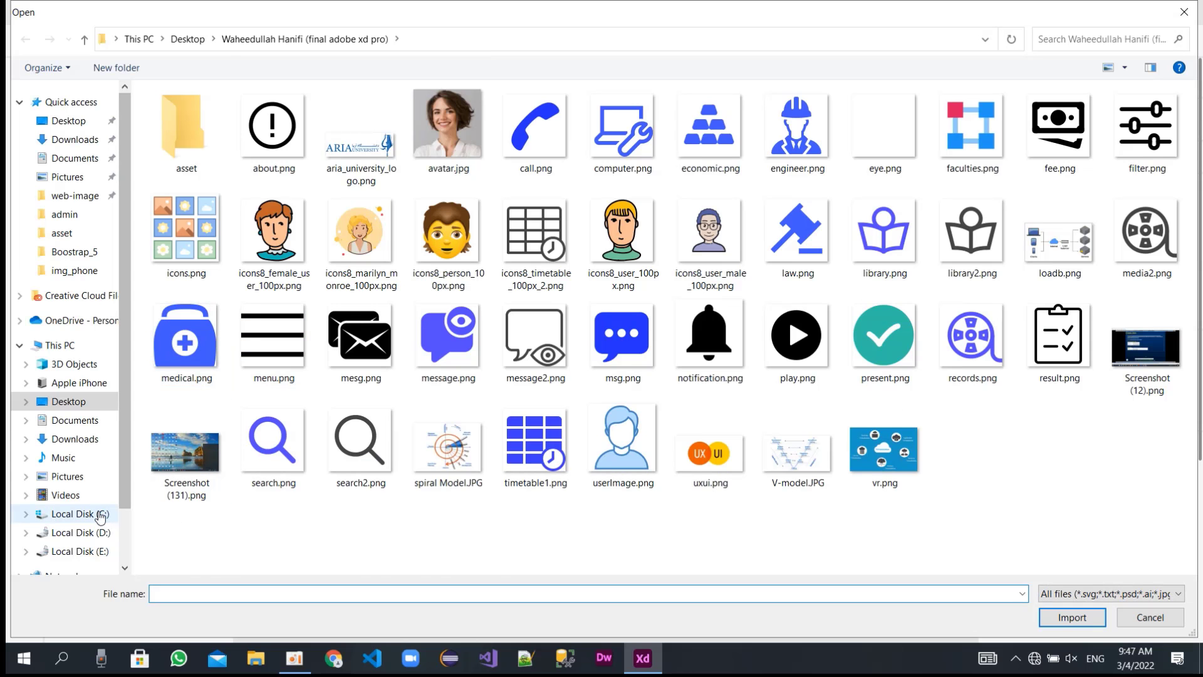
pyautogui.click(78, 551)
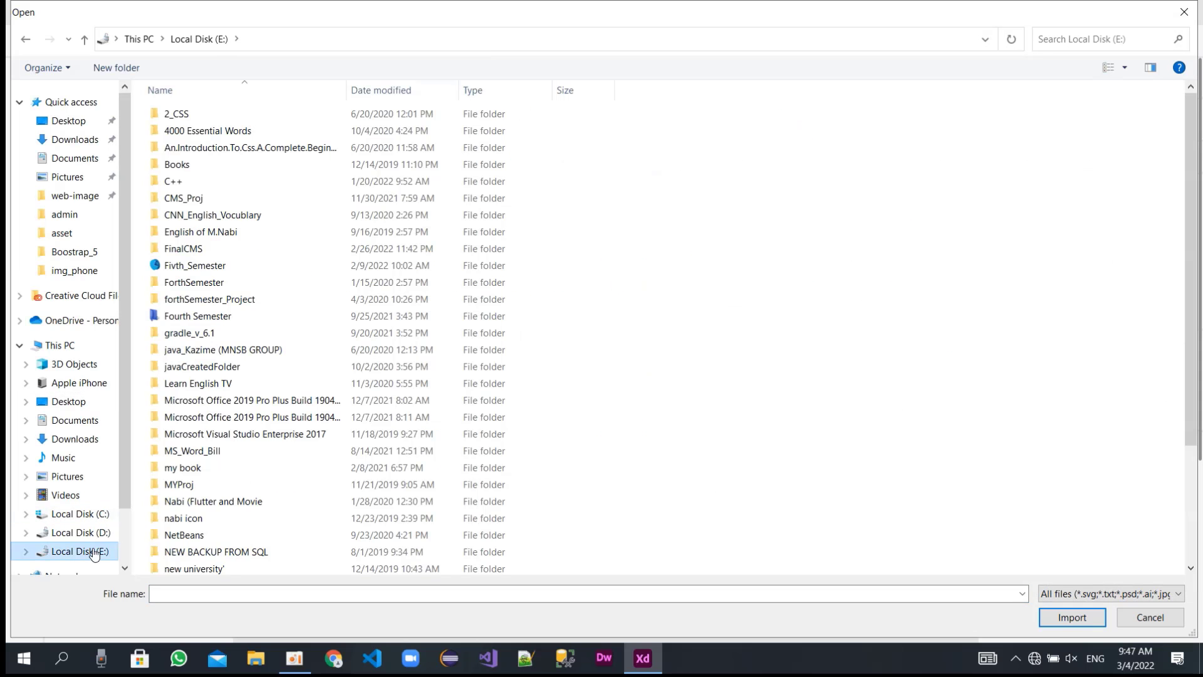
pyautogui.scroll(-2, 247, 434)
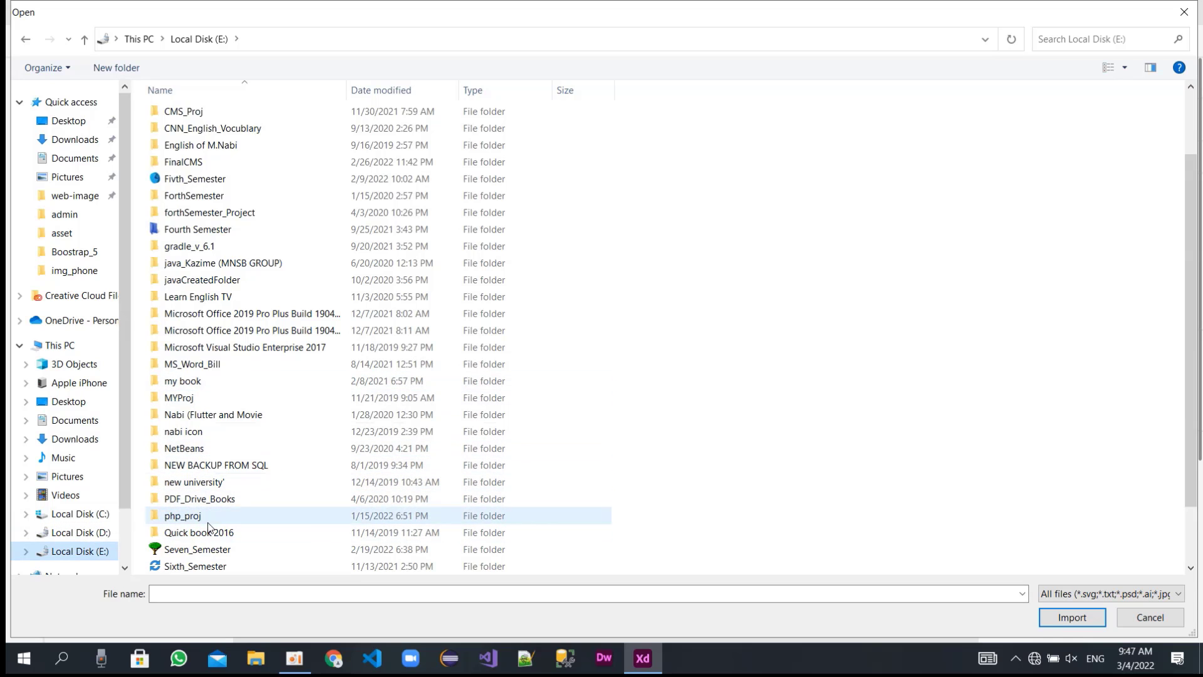
pyautogui.scroll(-2, 213, 491)
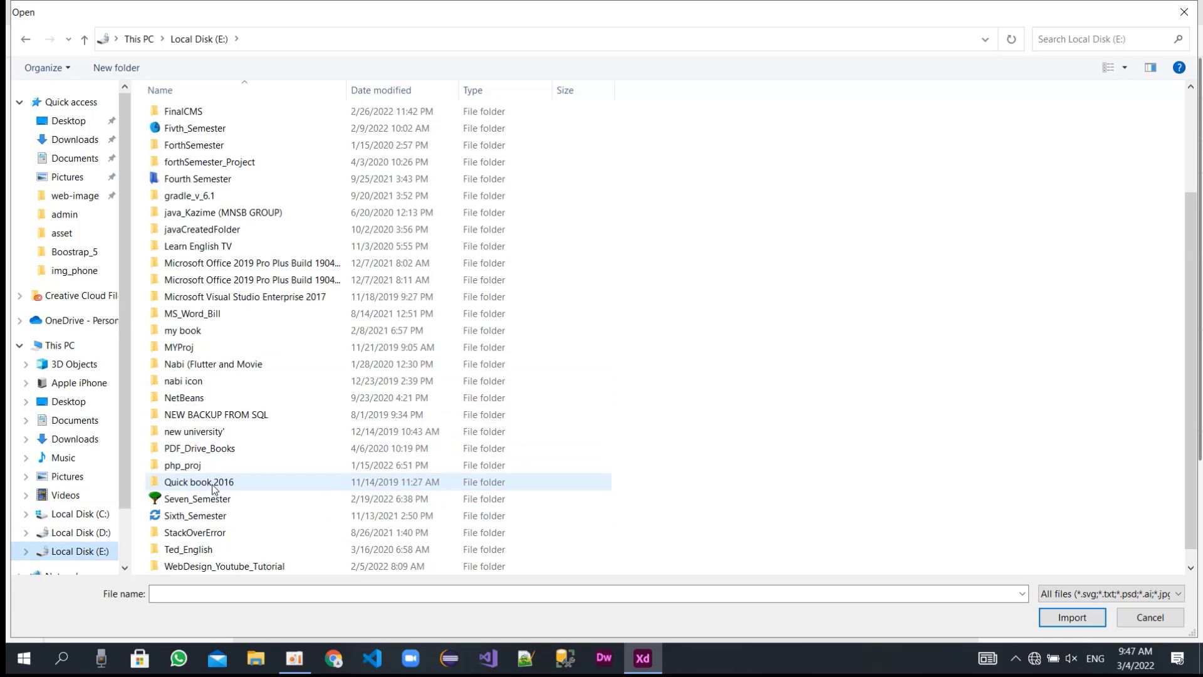
pyautogui.doubleClick(221, 549)
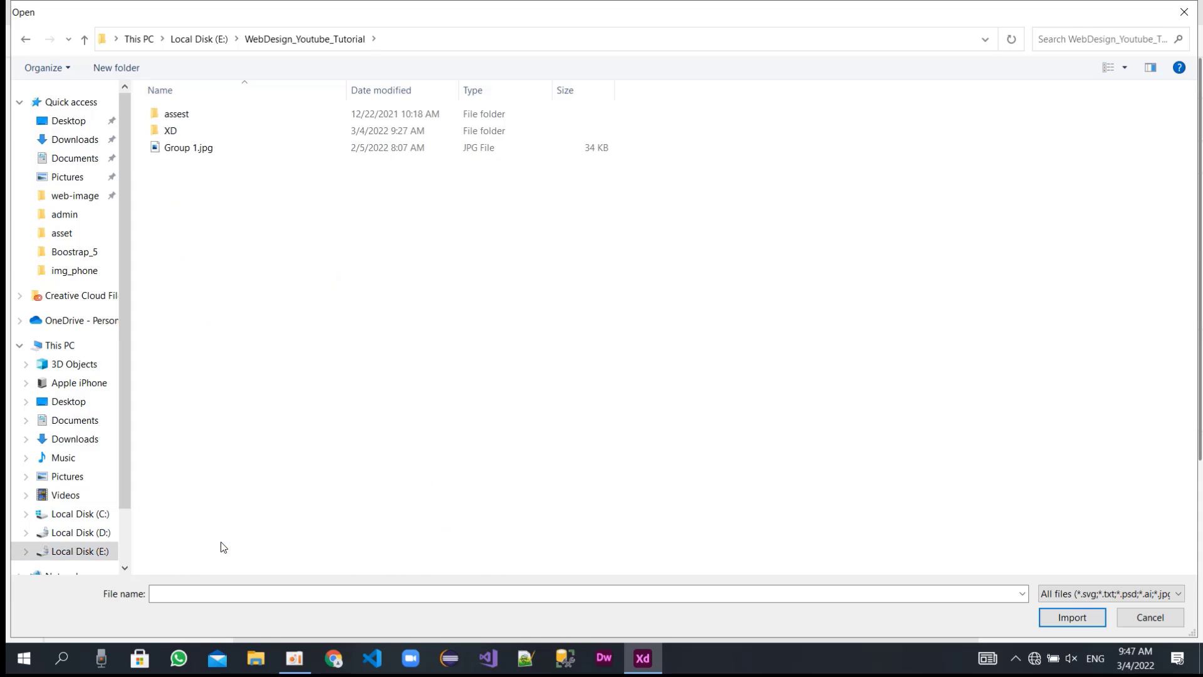
pyautogui.doubleClick(171, 114)
pyautogui.doubleClick(516, 149)
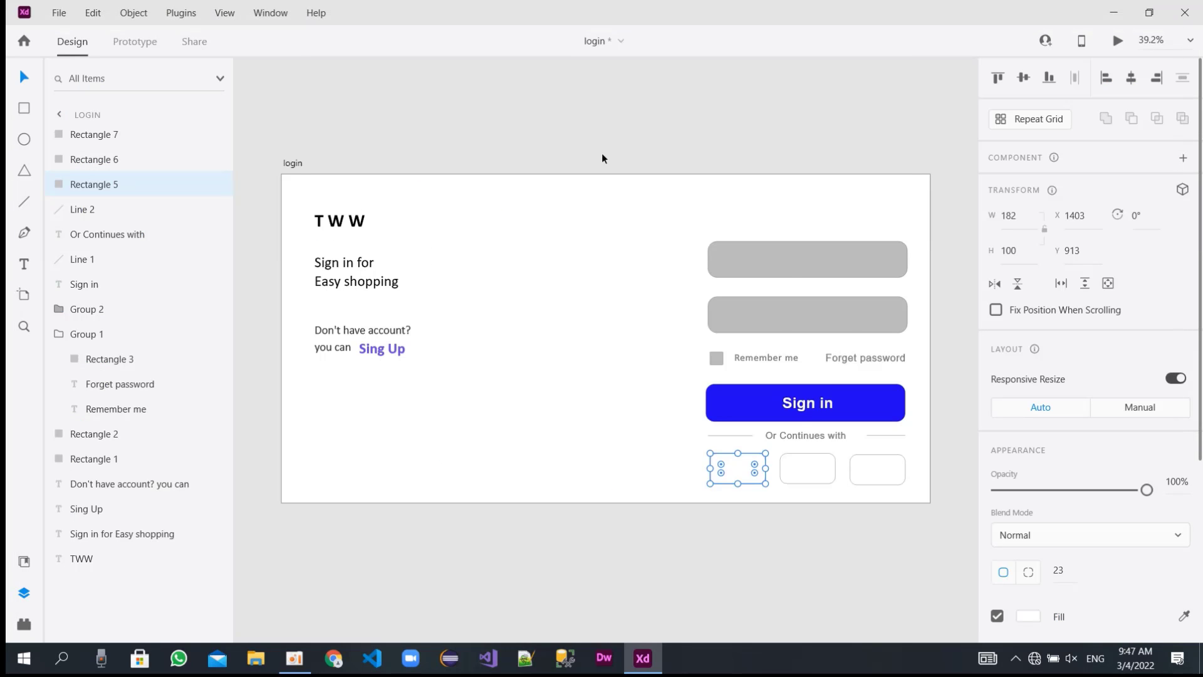
# Scale the hand image down to about 975 × 975 and place it between the sign-in texts and the form at about X 428, Y 32.
pyautogui.scroll(-2, 596, 362)
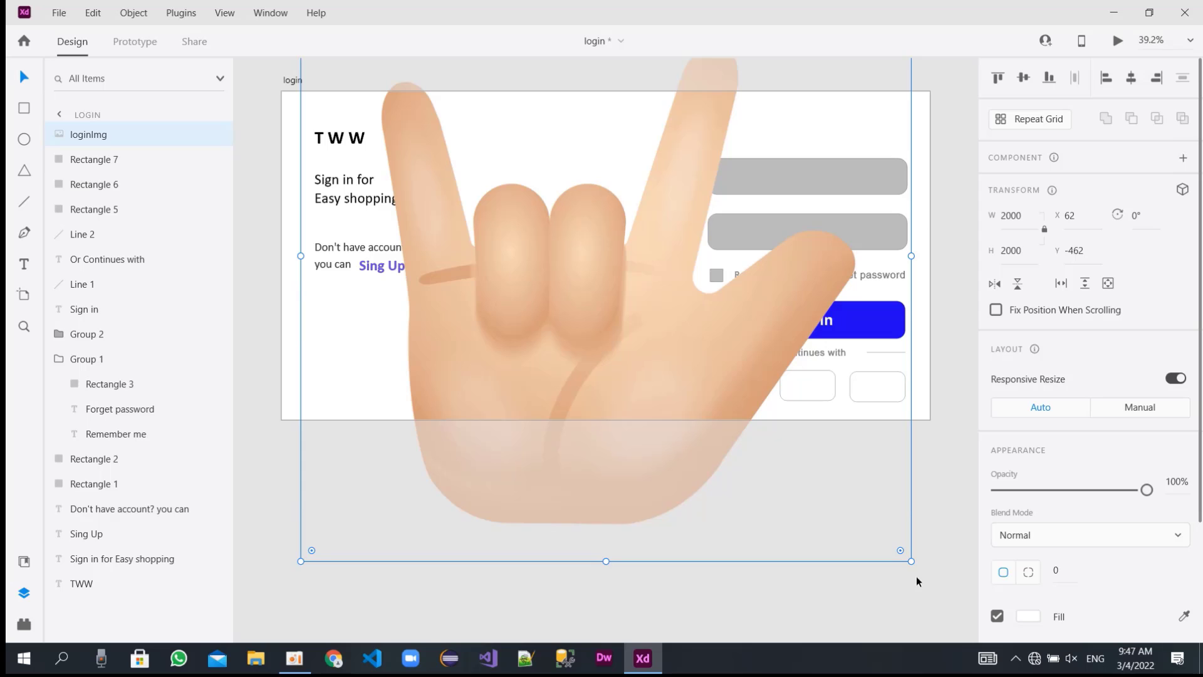
pyautogui.moveTo(911, 561); pyautogui.dragTo(549, 216)
pyautogui.moveTo(493, 167); pyautogui.dragTo(609, 321)
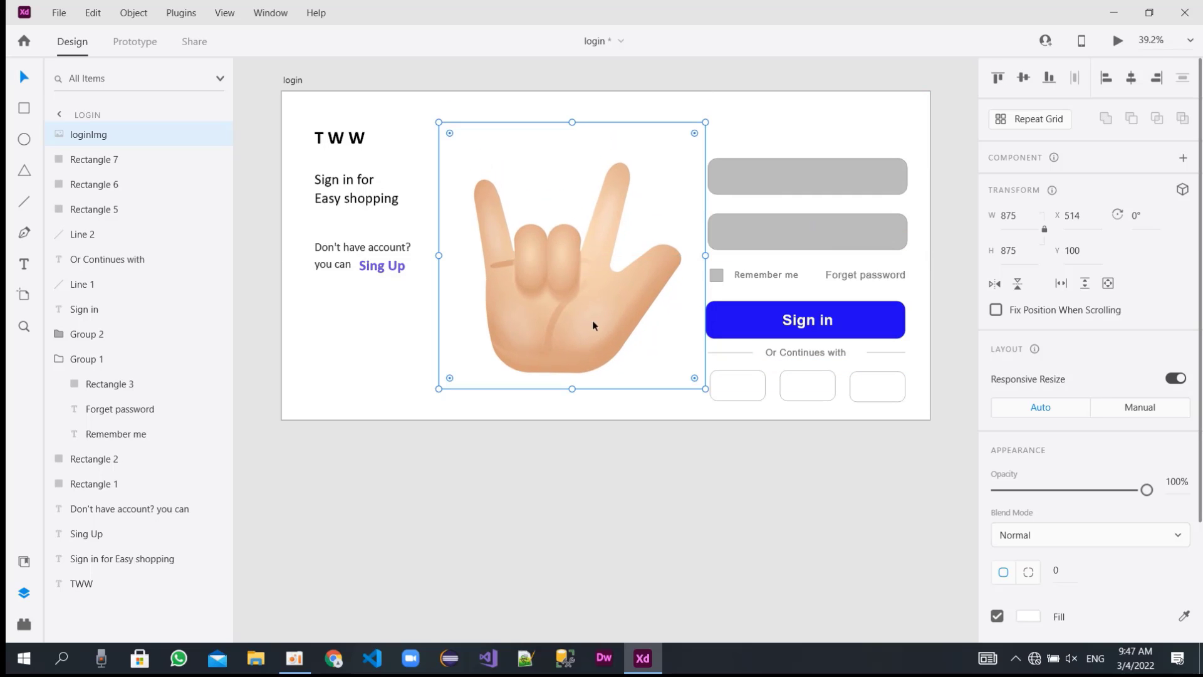
pyautogui.moveTo(438, 123); pyautogui.dragTo(373, 91)
pyautogui.moveTo(557, 228); pyautogui.dragTo(561, 240)
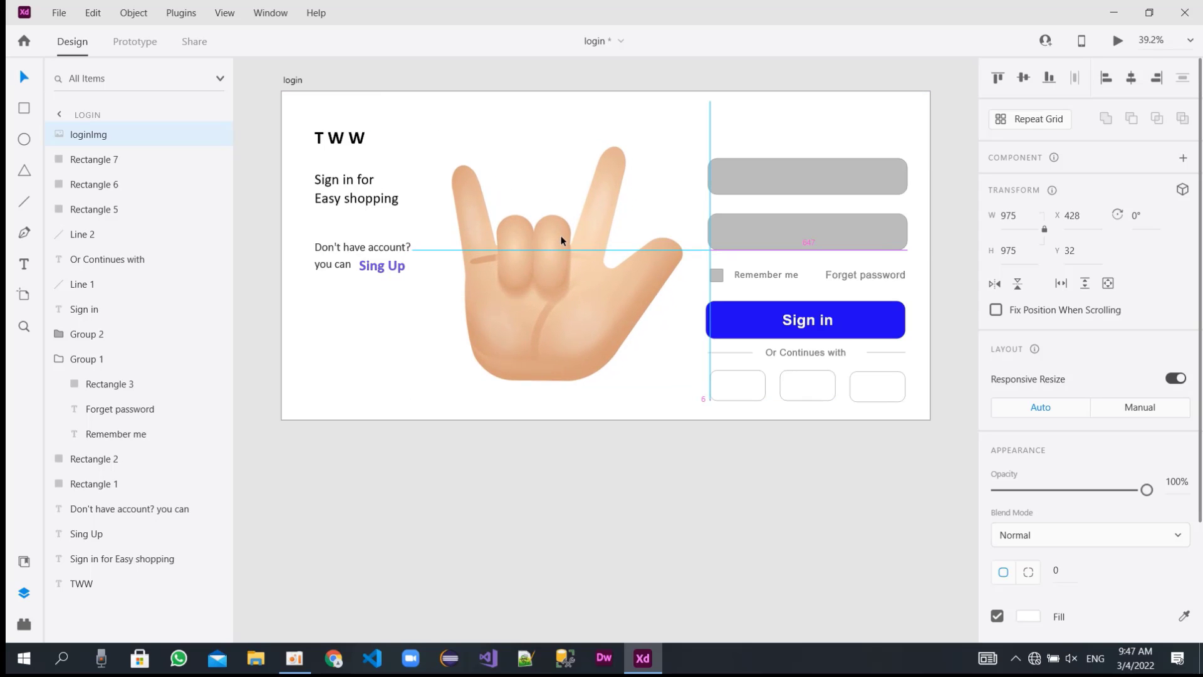
pyautogui.moveTo(562, 240); pyautogui.dragTo(561, 238)
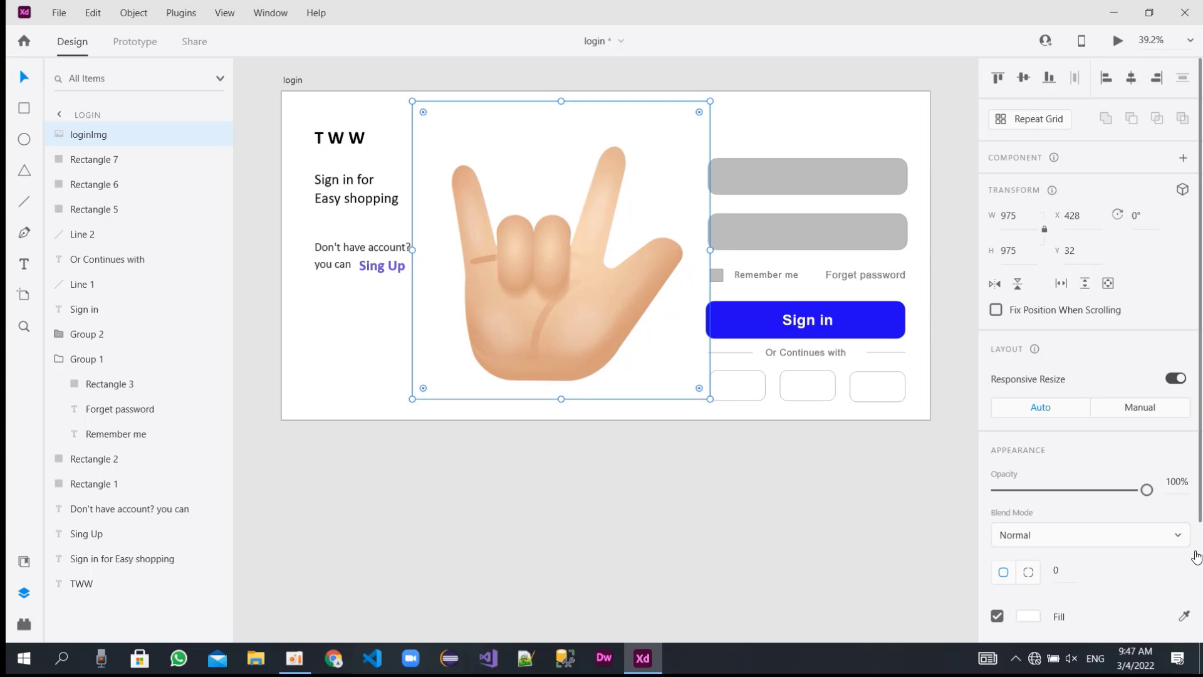
# Set the hand image's opacity to 50% and deselect it.
pyautogui.moveTo(1146, 489); pyautogui.dragTo(1076, 491)
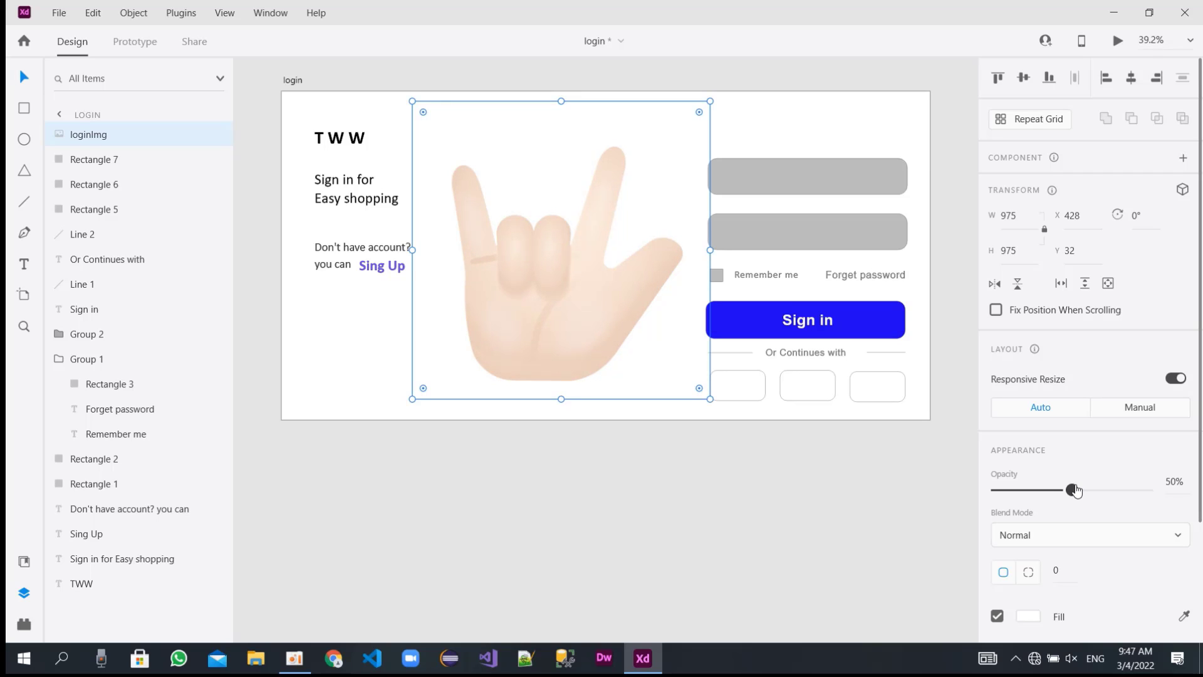
pyautogui.click(341, 353)
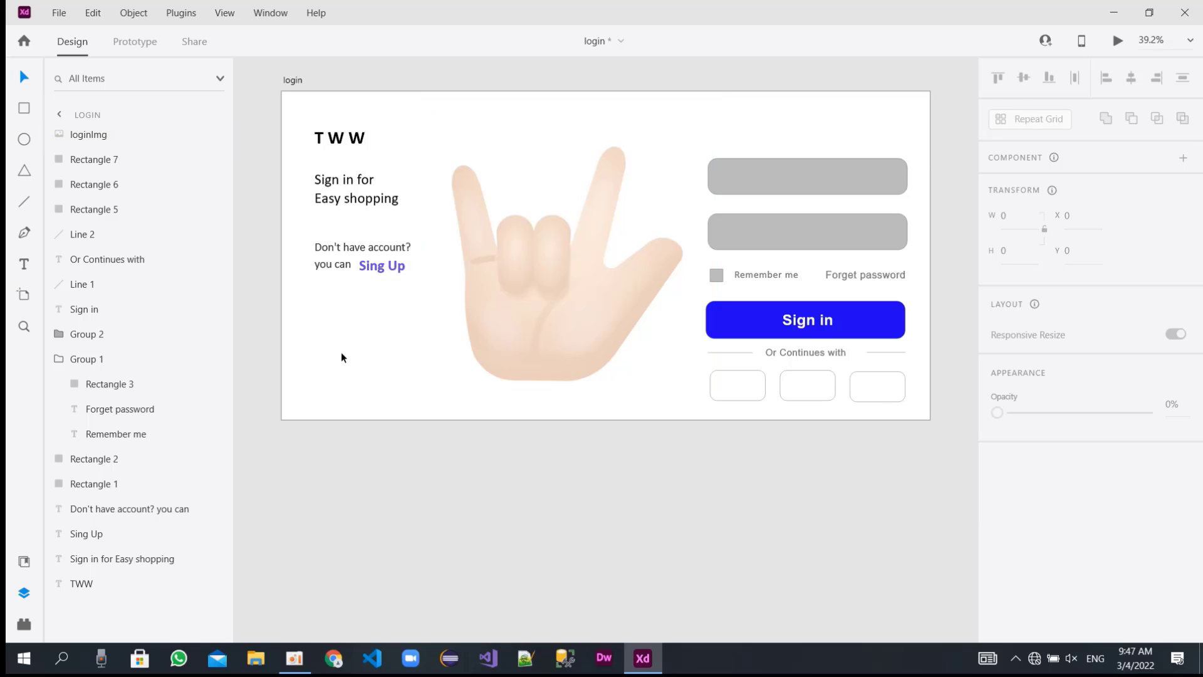
pyautogui.click(326, 358)
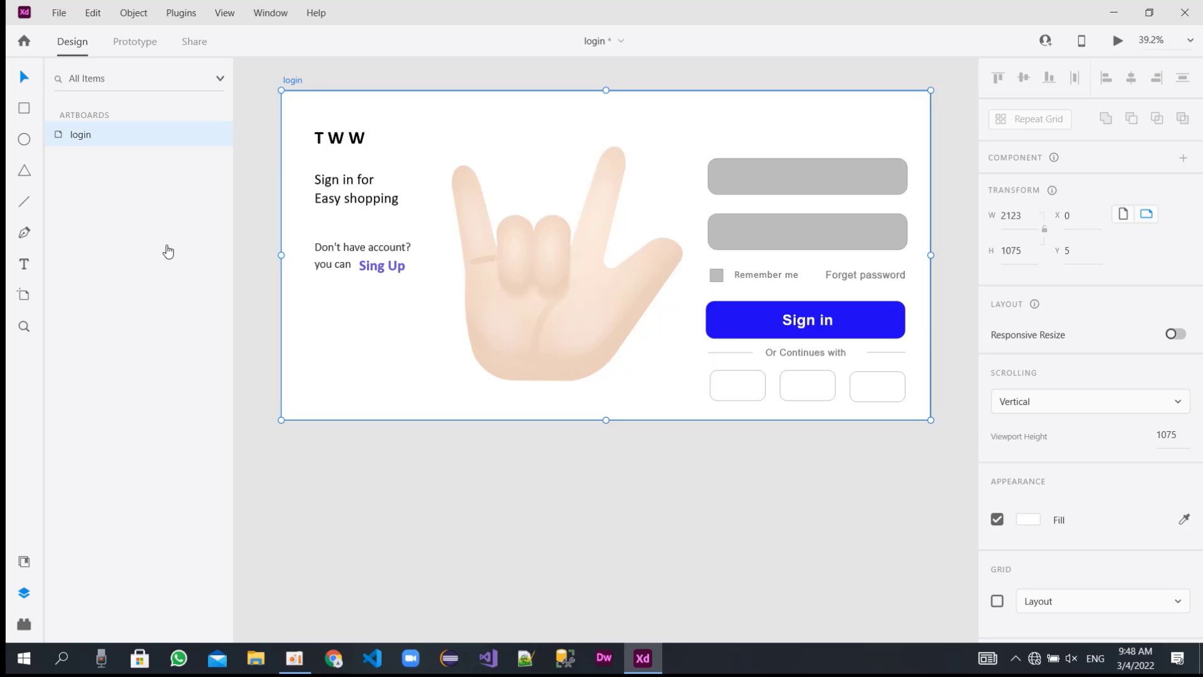
# Import qr.png, scale it to about 360 × 360 and park it above the hand image.
pyautogui.hotkey('ctrl', 'shift', 'i')
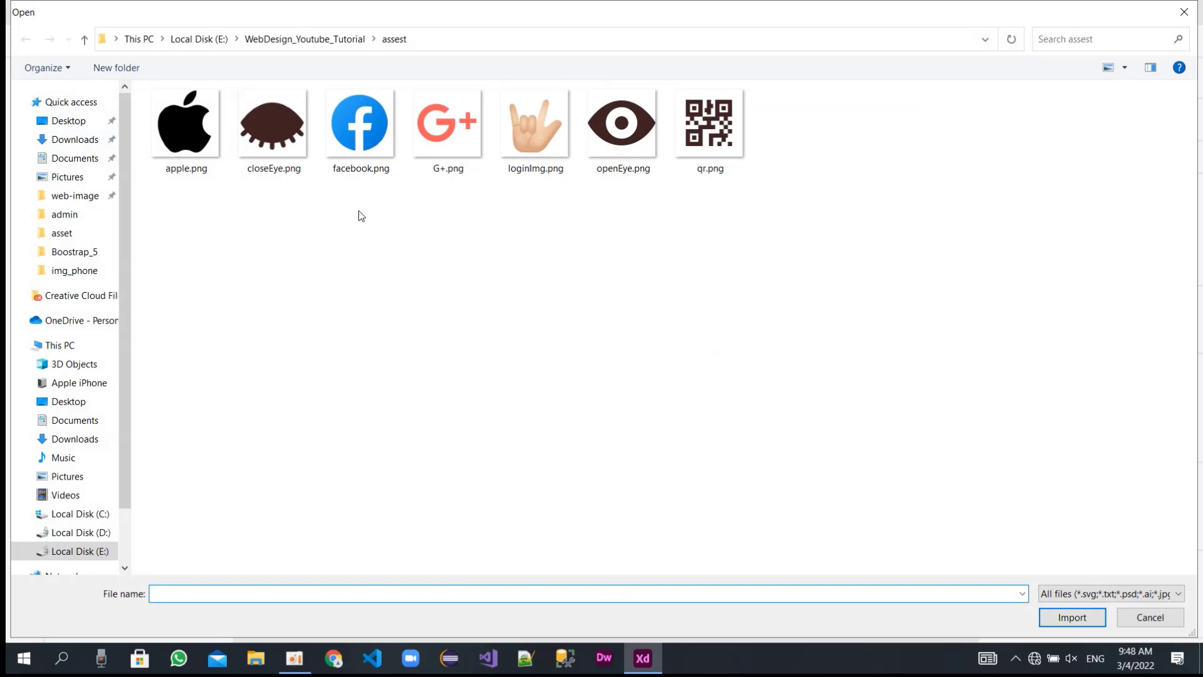
pyautogui.doubleClick(694, 127)
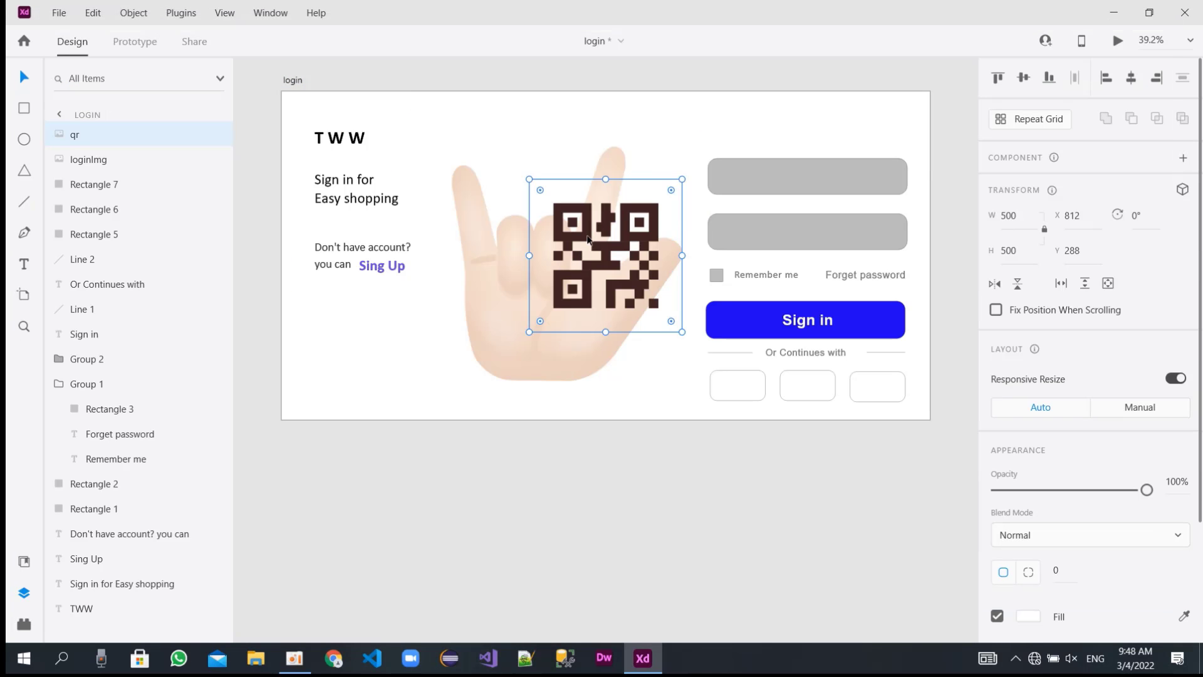
pyautogui.moveTo(588, 237); pyautogui.dragTo(393, 373)
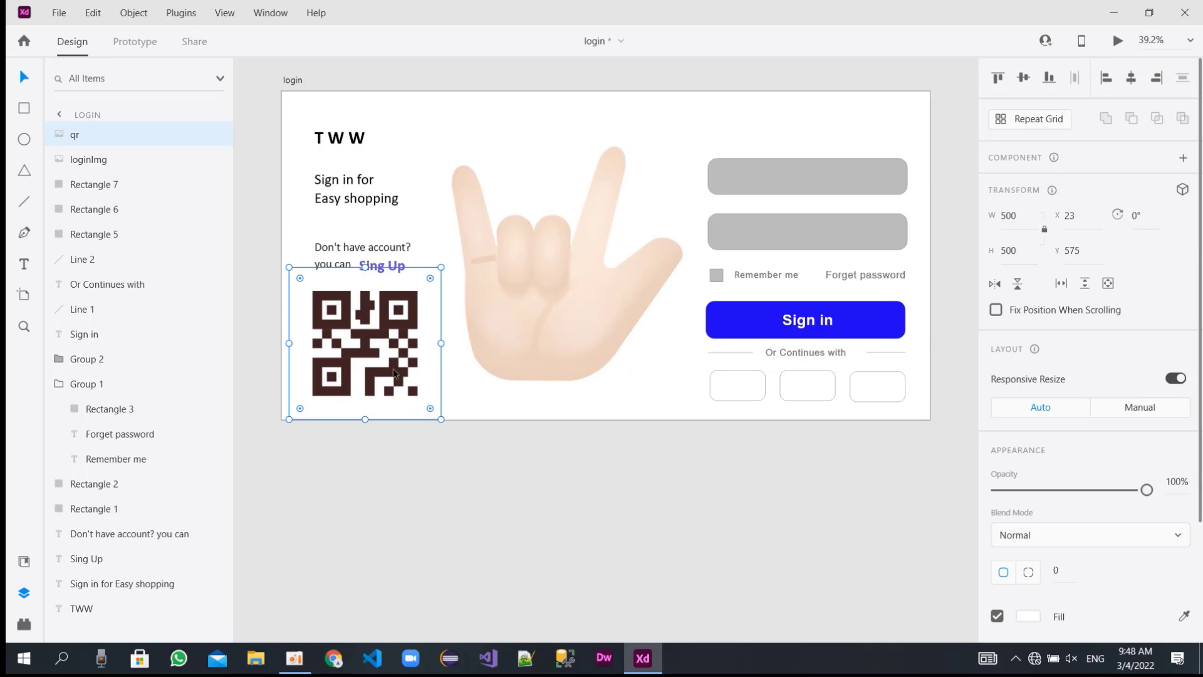
pyautogui.moveTo(441, 418); pyautogui.dragTo(398, 391)
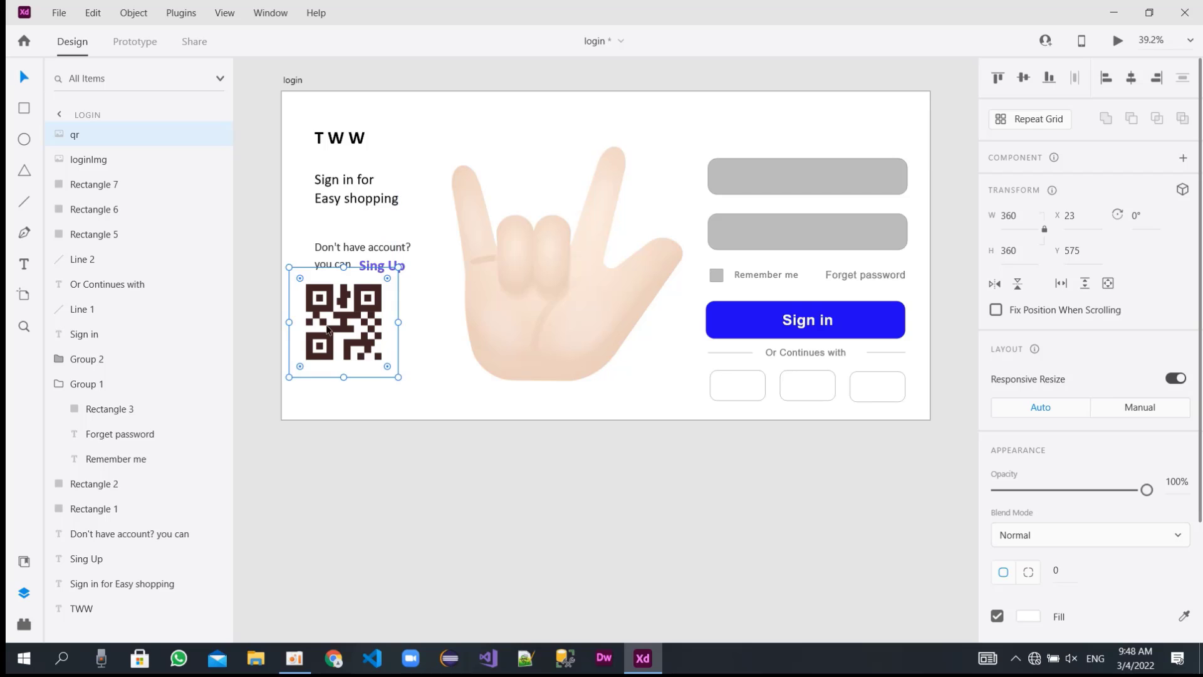
pyautogui.moveTo(328, 326); pyautogui.dragTo(535, 139)
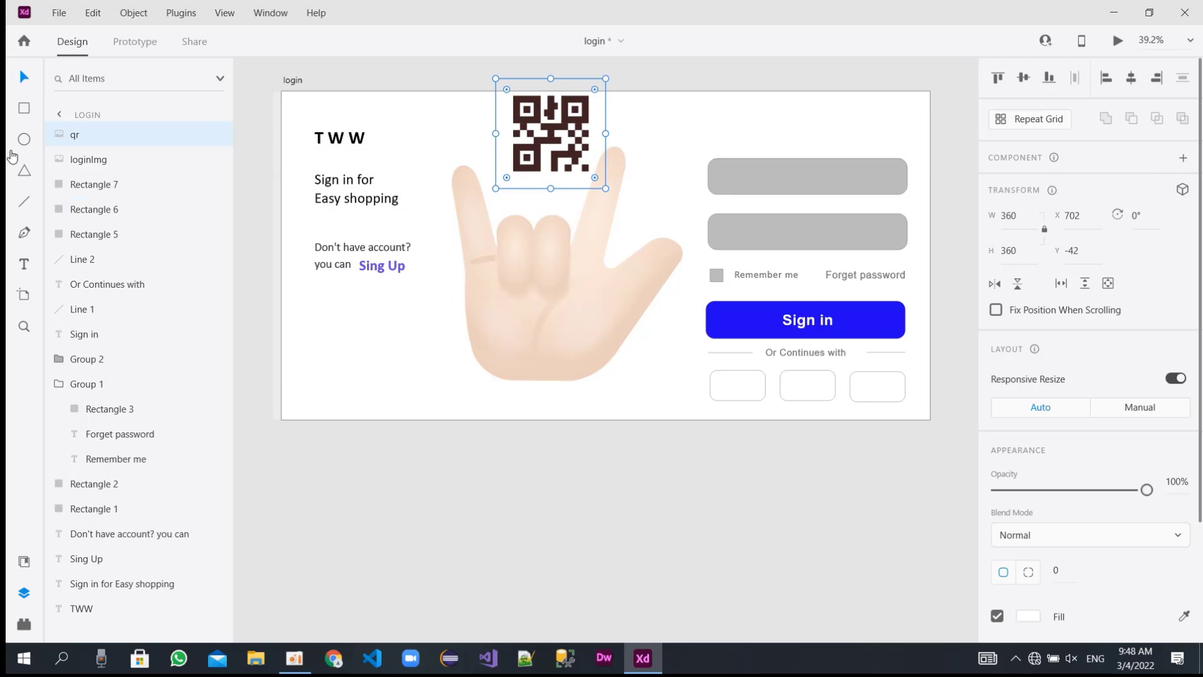
# Draw a rectangle about 462 × 327 below the "Sing Up" text and place it at about X 99, Y 670.
pyautogui.press('r')
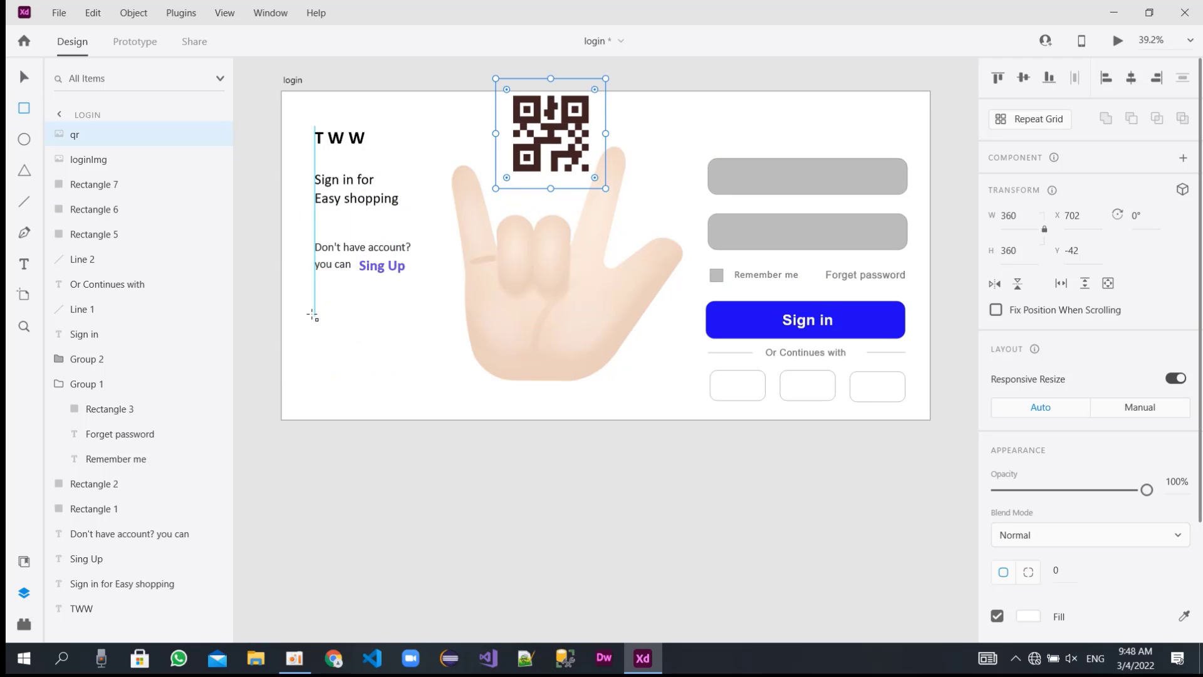
pyautogui.moveTo(313, 302)
pyautogui.mouseDown()
pyautogui.moveTo(341, 336)
pyautogui.moveTo(468, 391)
pyautogui.moveTo(456, 405)
pyautogui.mouseUp()
pyautogui.moveTo(385, 366); pyautogui.dragTo(376, 361)
pyautogui.hotkey('ctrl', 'z')
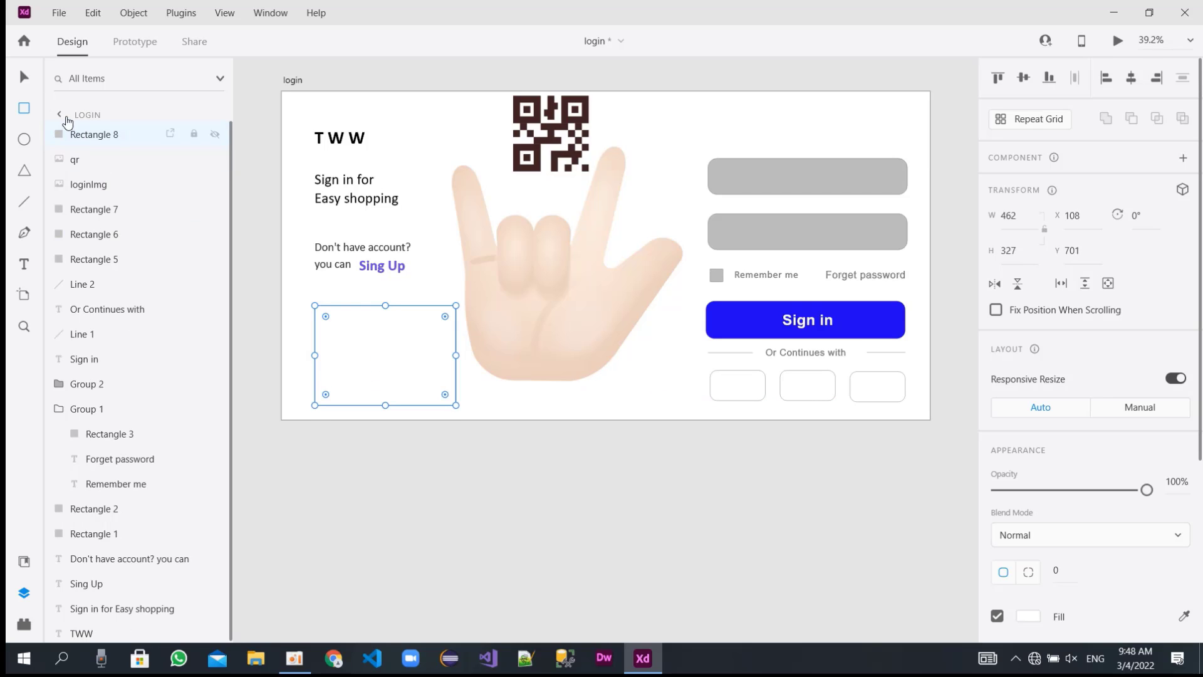
pyautogui.press('v')
pyautogui.moveTo(389, 348); pyautogui.dragTo(385, 344)
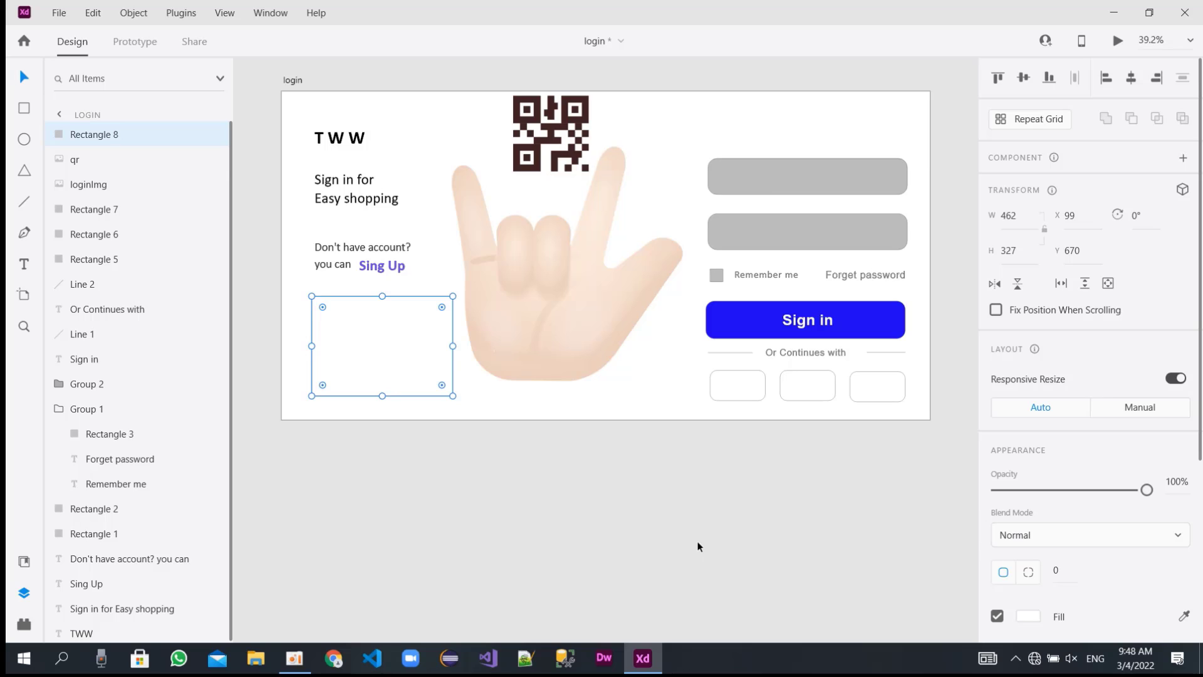
# Move the QR code onto the new rectangle, bring it to the front and center it there at about X 150, Y 657.
pyautogui.scroll(-3, 1065, 558)
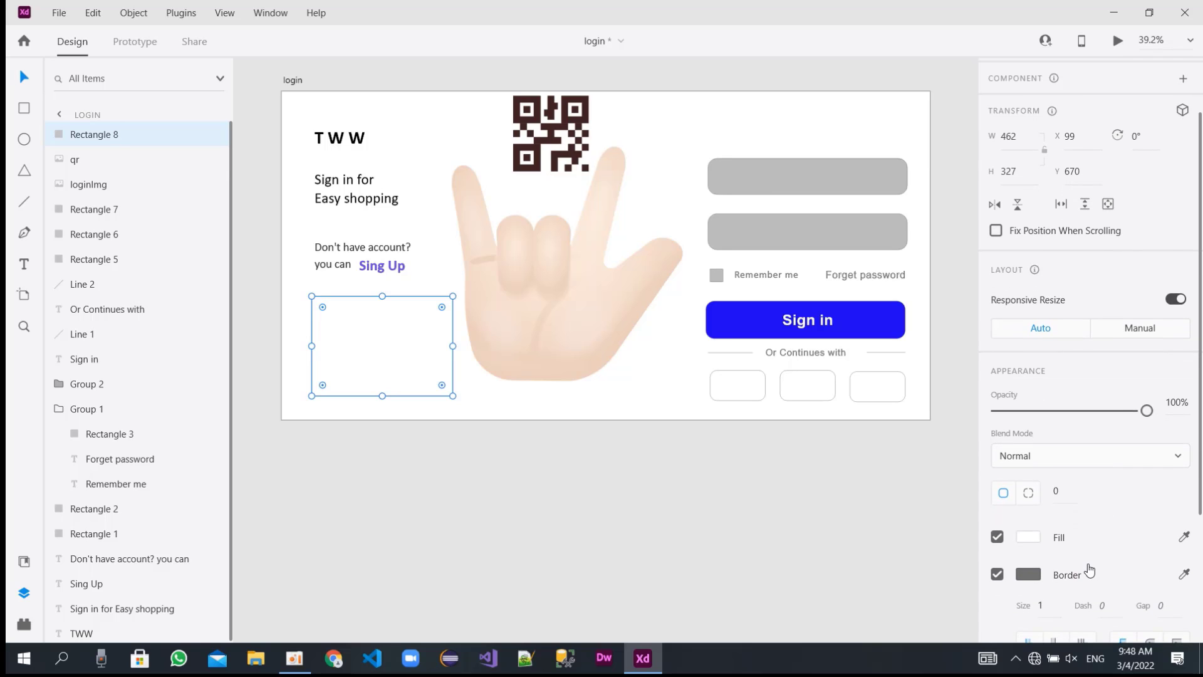
pyautogui.moveTo(551, 133); pyautogui.dragTo(385, 352)
pyautogui.rightClick(386, 352)
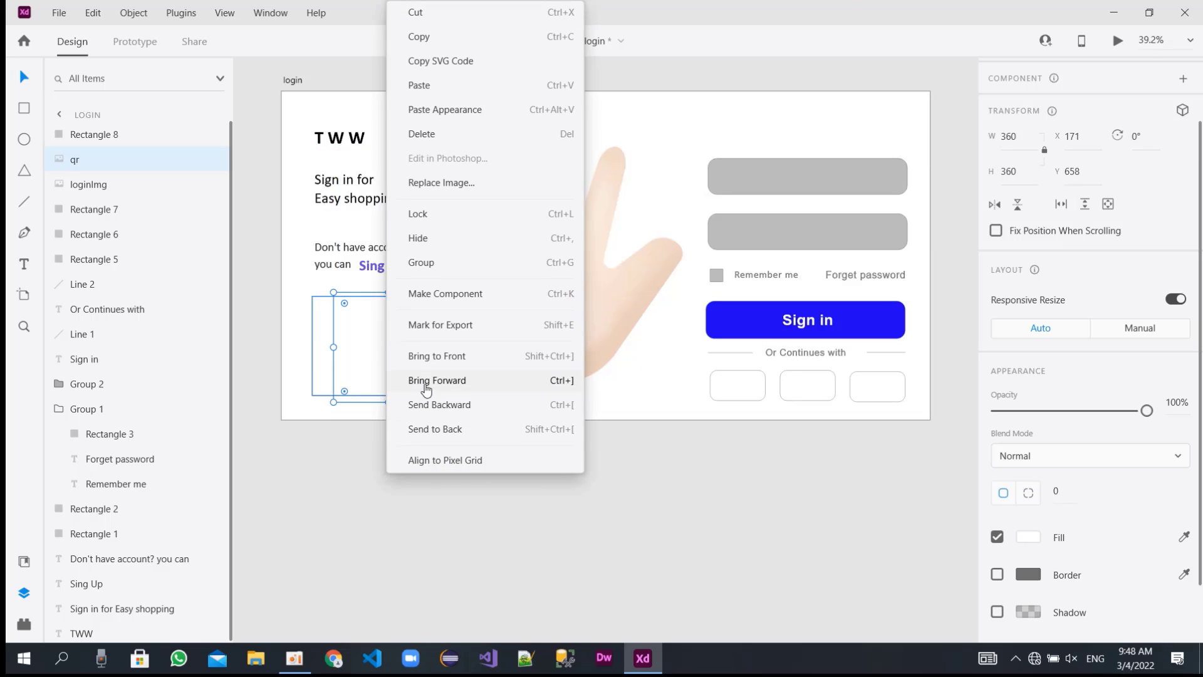
pyautogui.click(428, 363)
pyautogui.moveTo(393, 349); pyautogui.dragTo(387, 348)
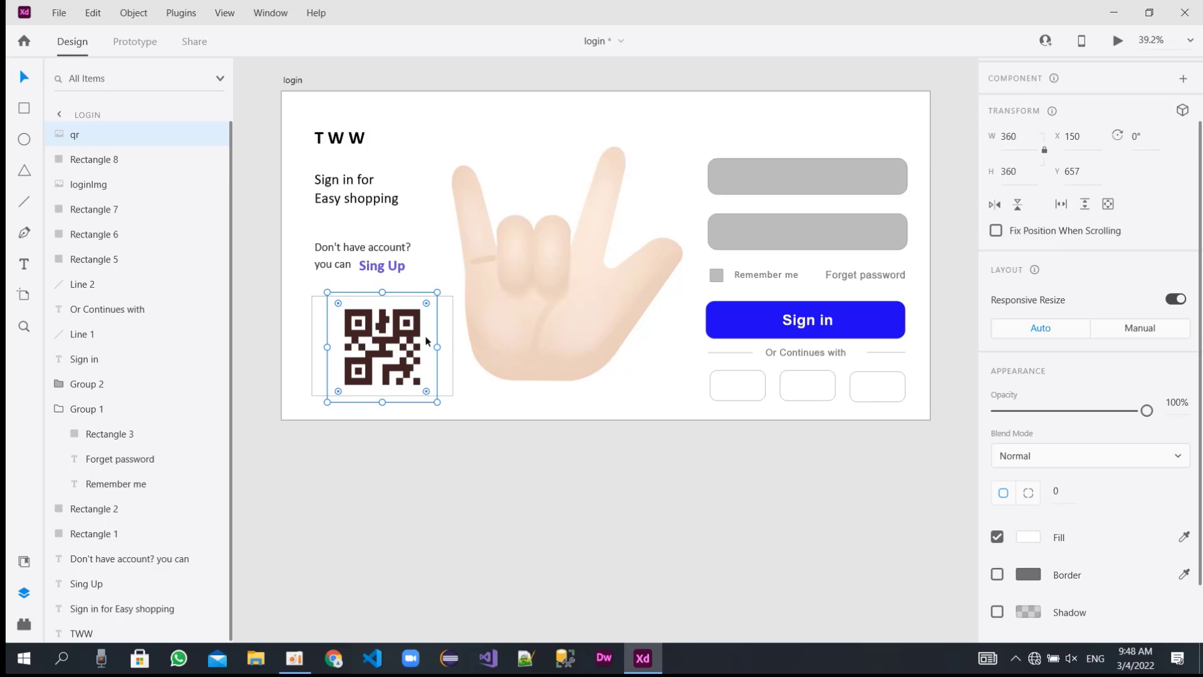
# Shift the QR code left inside its frame and narrow the frame rectangle to about 385 wide.
pyautogui.click(446, 340)
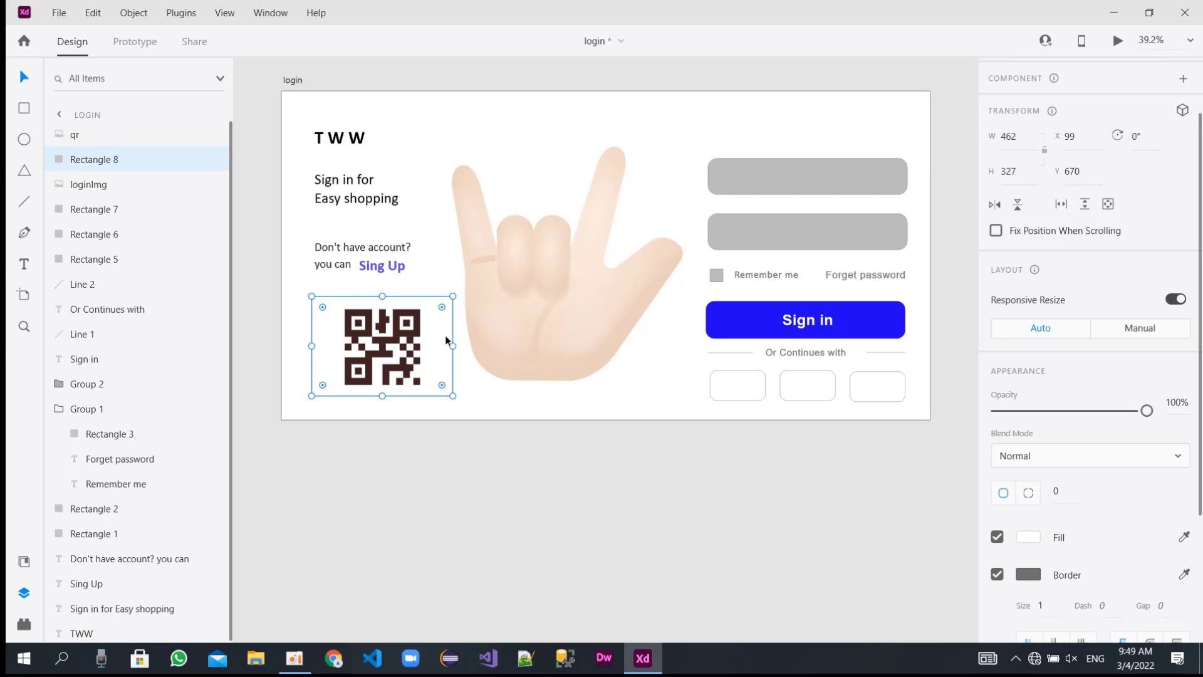
pyautogui.moveTo(382, 342); pyautogui.dragTo(367, 342)
pyautogui.click(446, 344)
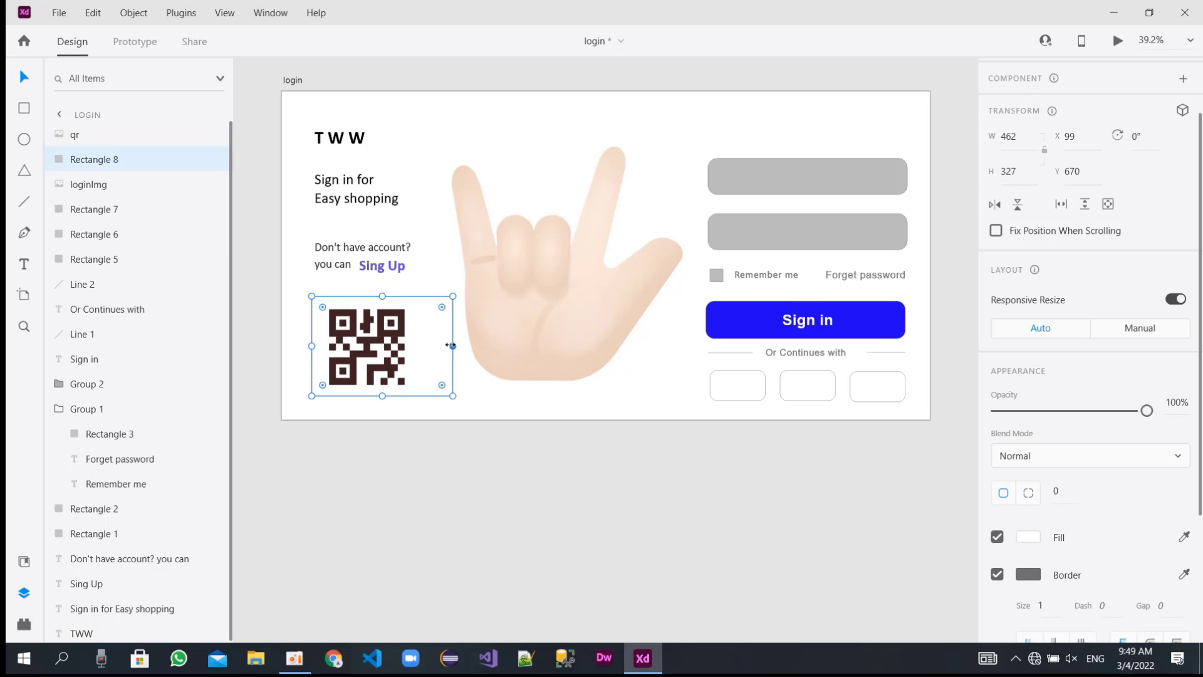
pyautogui.moveTo(451, 345); pyautogui.dragTo(429, 346)
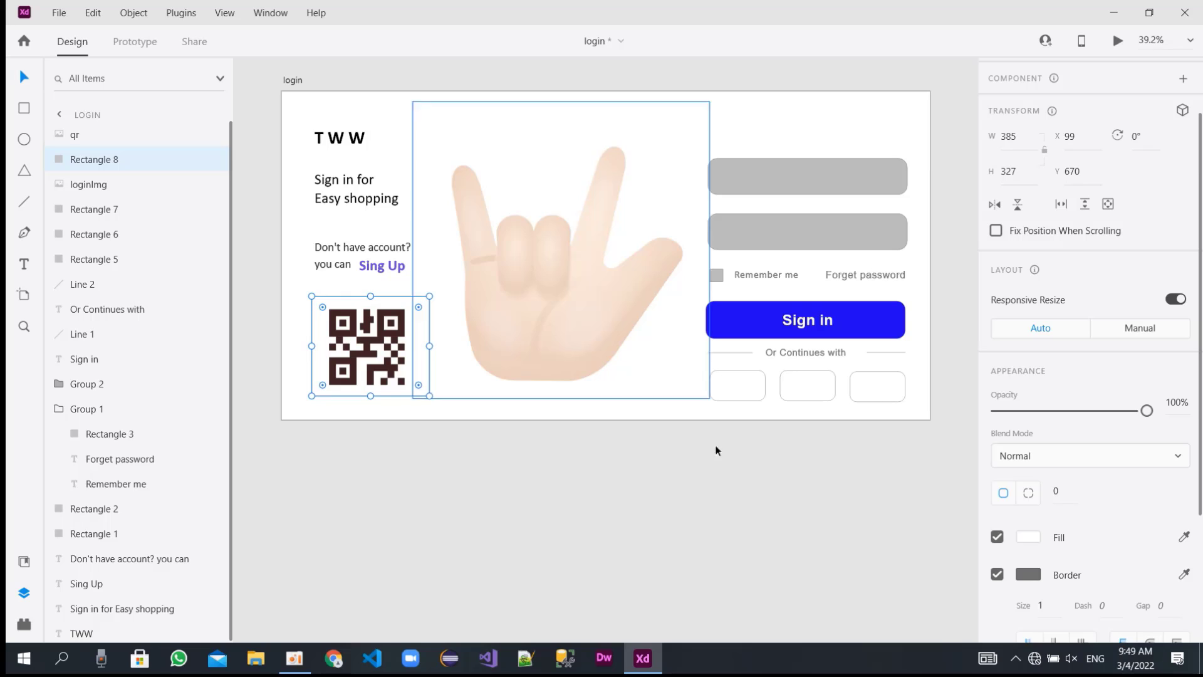
# Change the QR frame rectangle's border color to light gray, about #DBDBDB.
pyautogui.scroll(-1, 1136, 574)
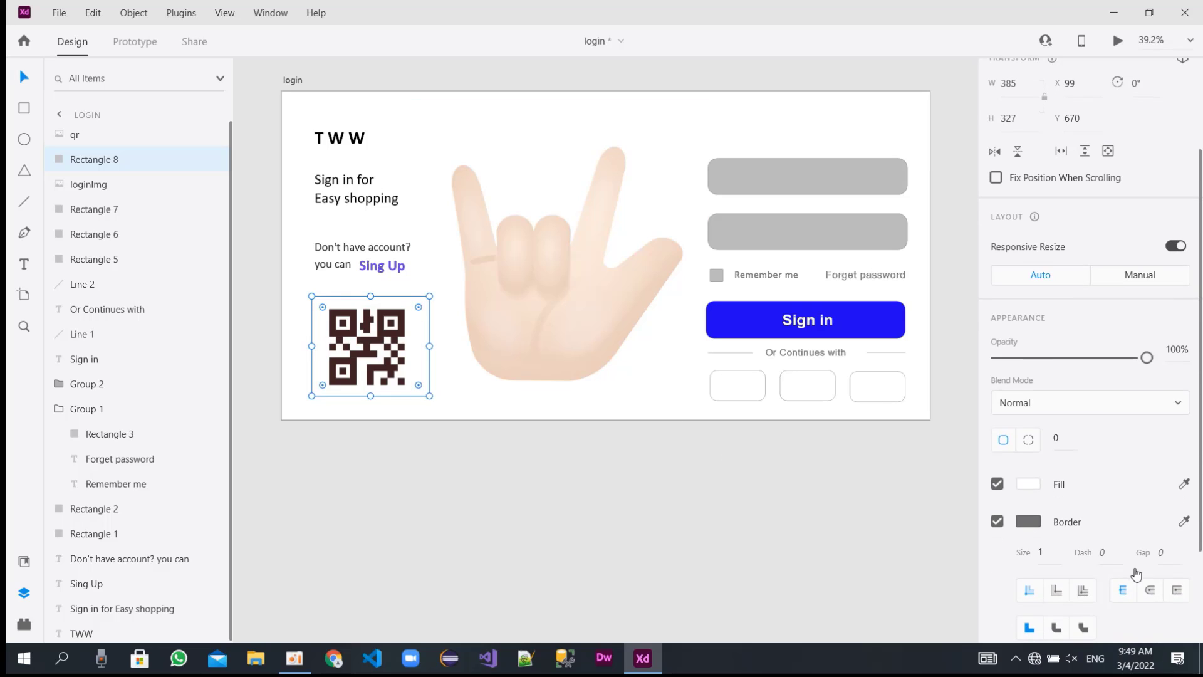
pyautogui.click(1072, 524)
pyautogui.moveTo(794, 495); pyautogui.dragTo(790, 441)
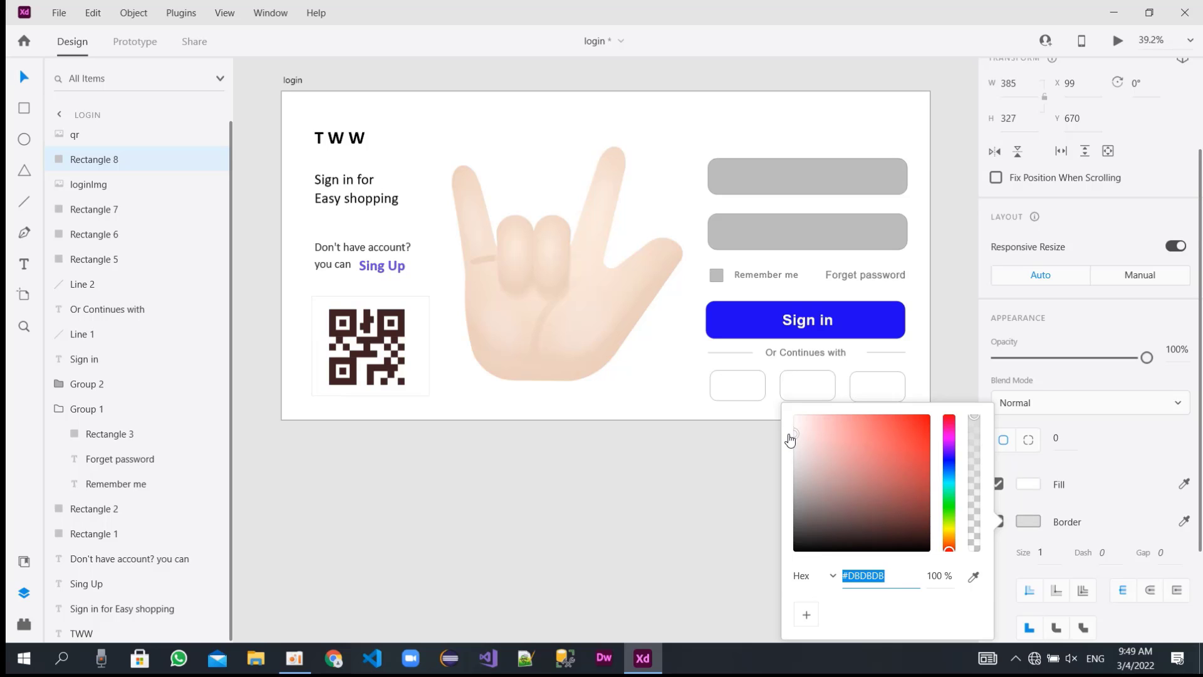
pyautogui.click(460, 116)
# Copy the "Forget password" text and place the copy inside the upper input field near its left end.
pyautogui.click(800, 116)
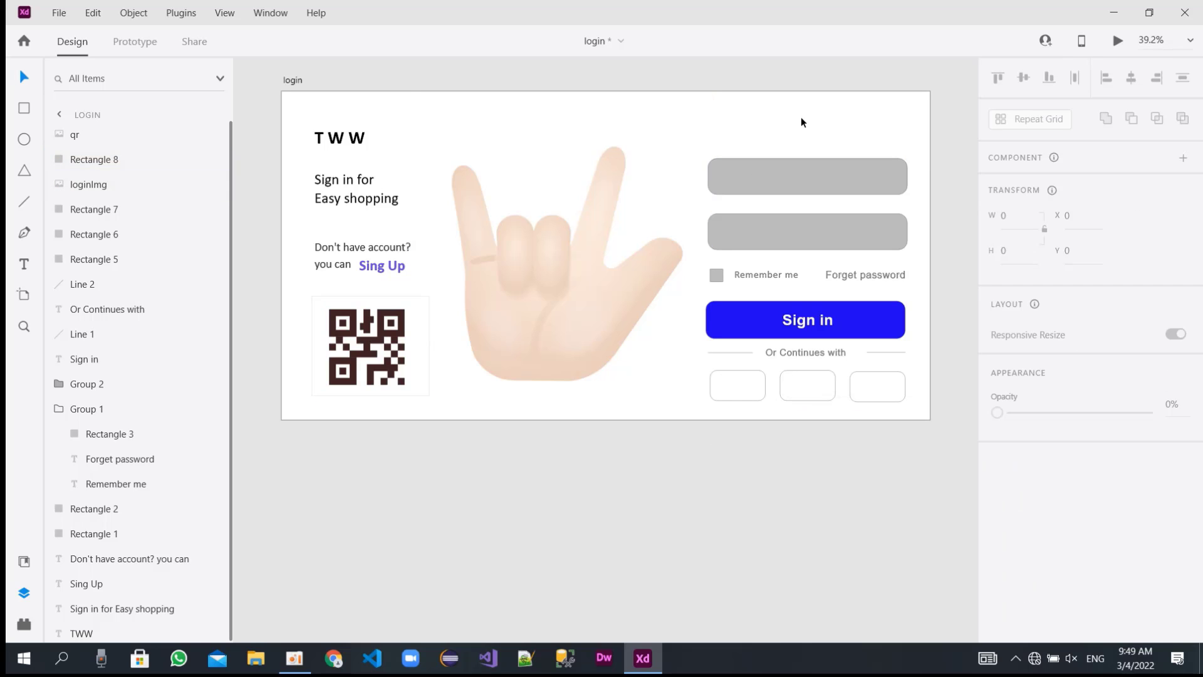
pyautogui.doubleClick(841, 282)
pyautogui.hotkey('ctrl', 'c')
pyautogui.click(814, 170)
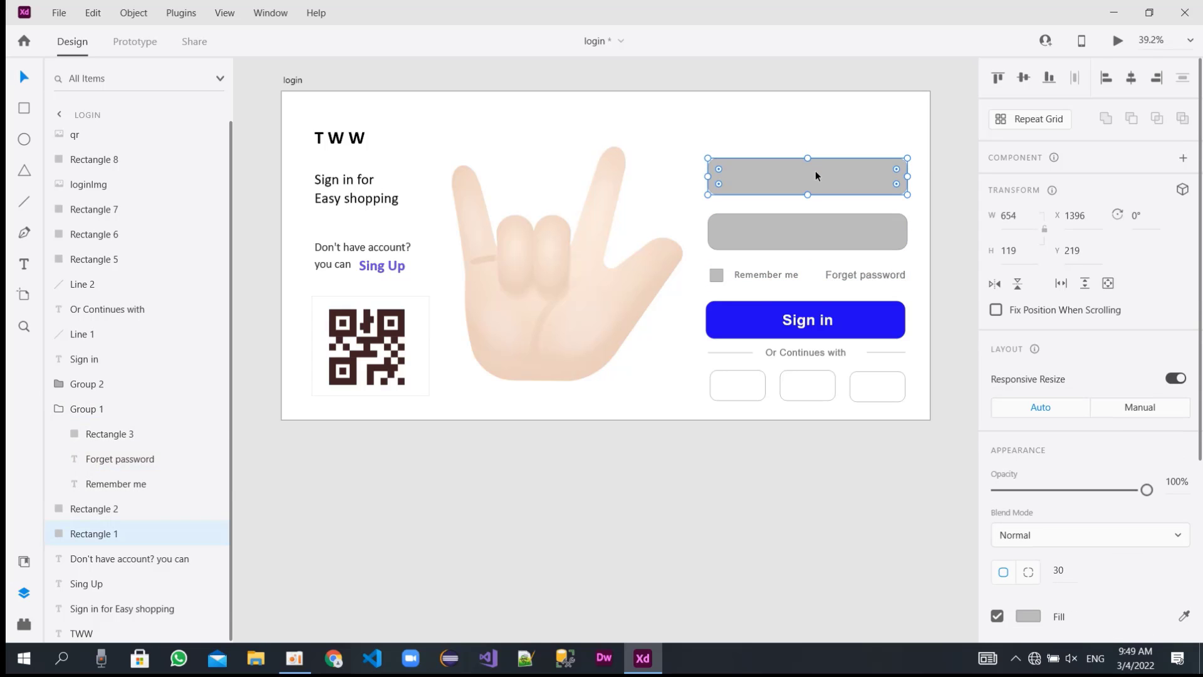
pyautogui.hotkey('ctrl', 'v')
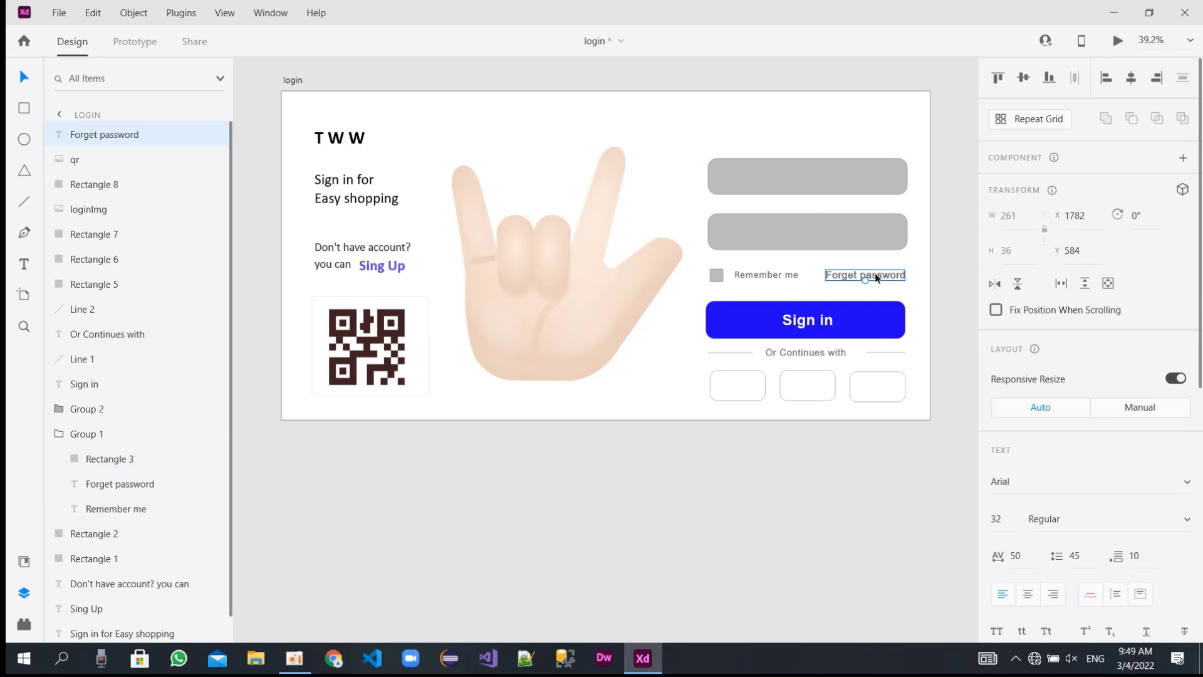
pyautogui.moveTo(875, 272); pyautogui.dragTo(772, 173)
# Set the fill color of the text copy inside the upper input field to white, #FFFFFF.
pyautogui.scroll(-5, 1093, 491)
pyautogui.click(1026, 479)
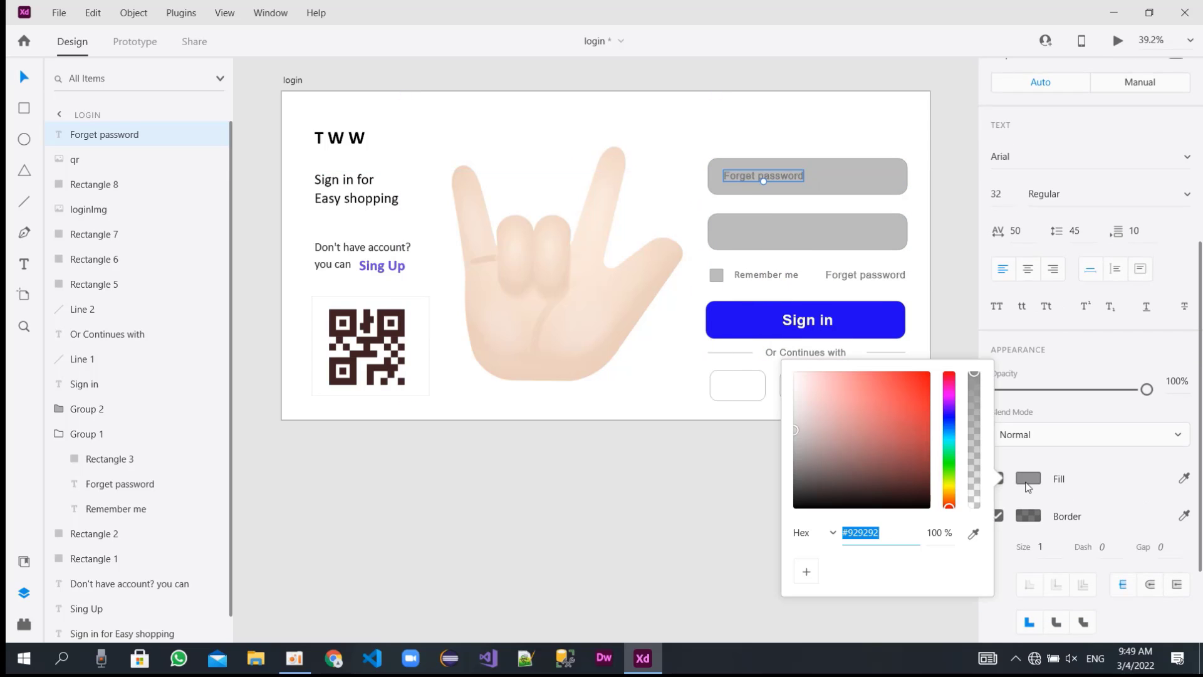
pyautogui.moveTo(801, 431); pyautogui.dragTo(776, 348)
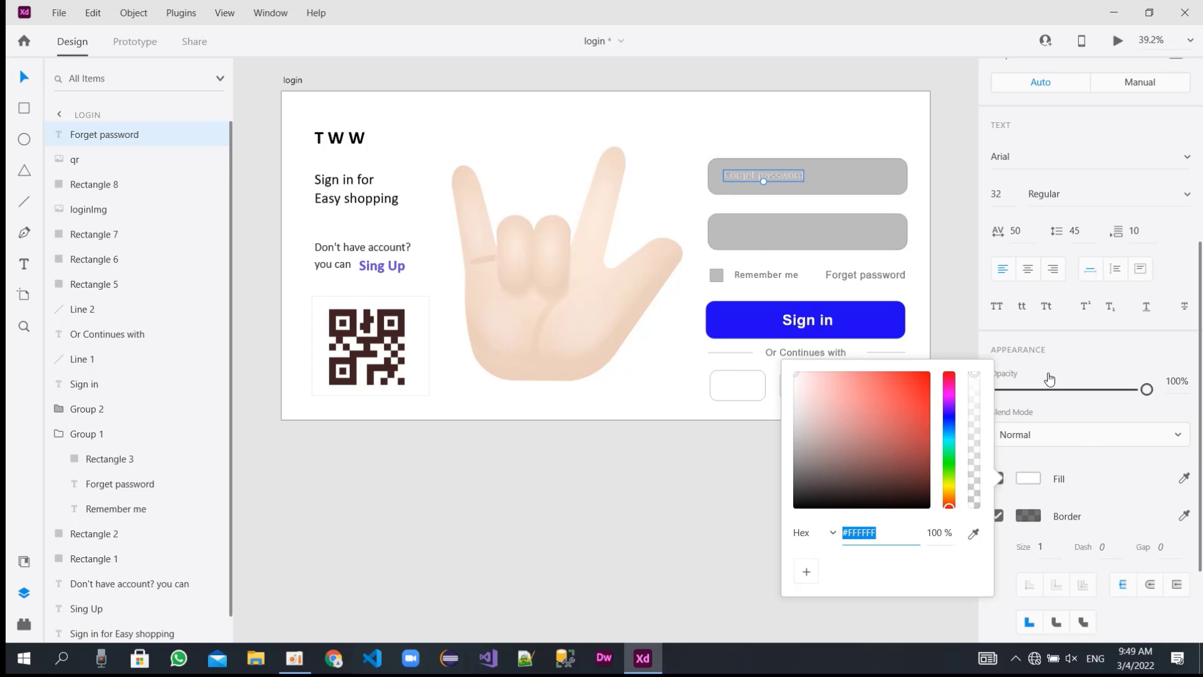
# Try Calibri and Arabic Typesetting as the font of the upper field's text and return it to Arial.
pyautogui.click(1069, 158)
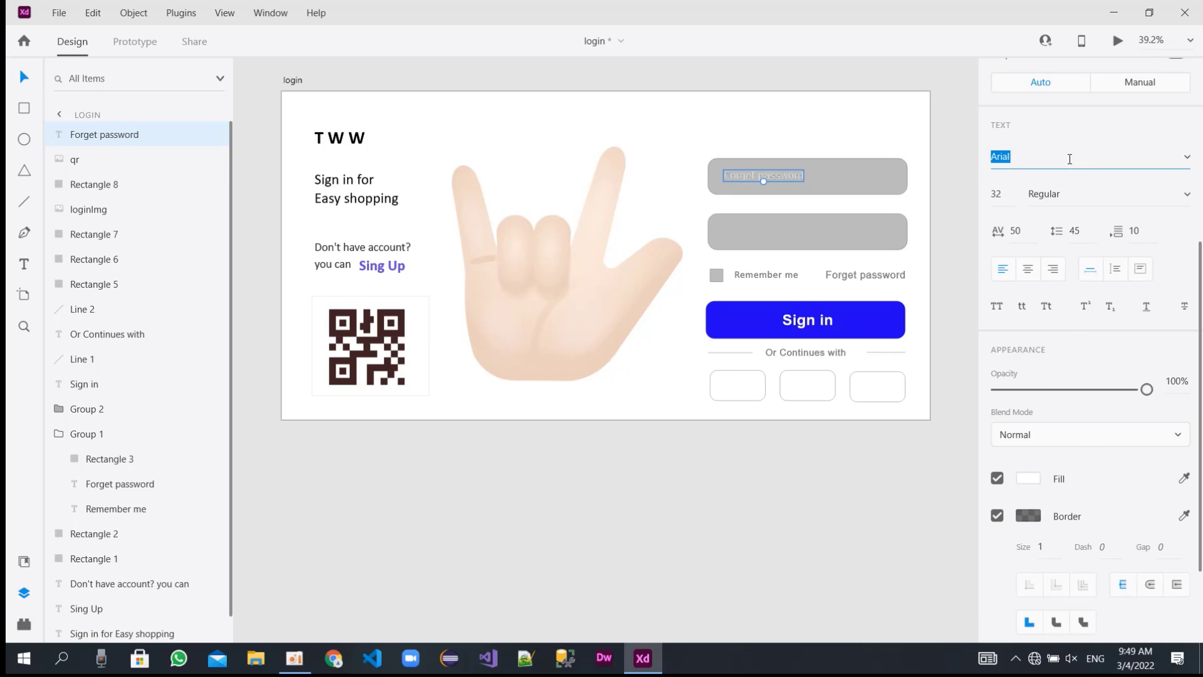
pyautogui.write('Calibri')
pyautogui.press('Return')
pyautogui.click(1060, 163)
pyautogui.write('Ar')
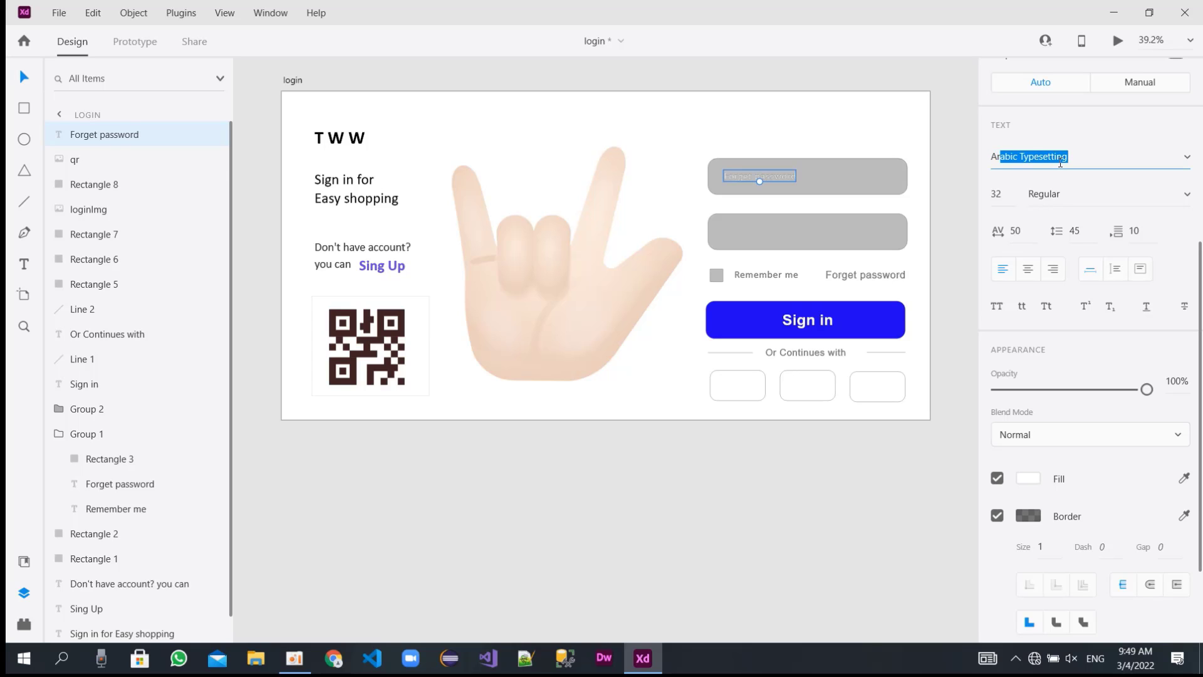
pyautogui.press('Return')
pyautogui.tripleClick(1060, 162)
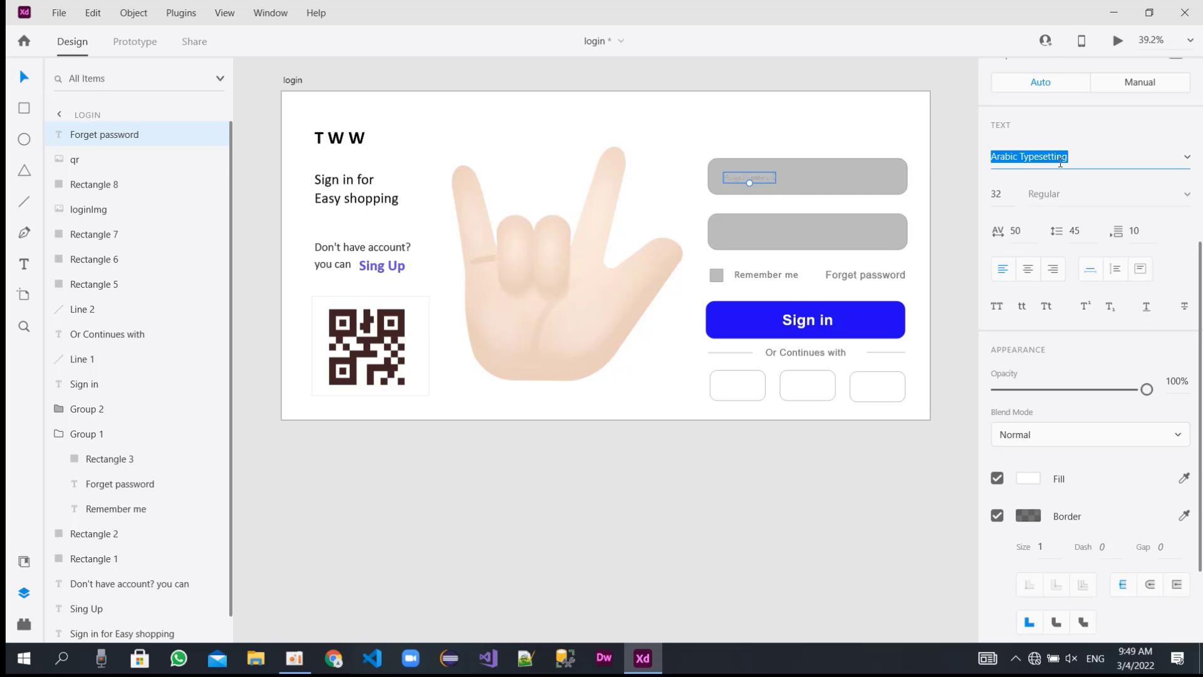
pyautogui.write('Ca')
pyautogui.press('BackSpace')
pyautogui.press('BackSpace')
pyautogui.press('BackSpace')
pyautogui.write('A')
pyautogui.press('BackSpace')
pyautogui.press('BackSpace')
pyautogui.write('Arial')
pyautogui.press('Return')
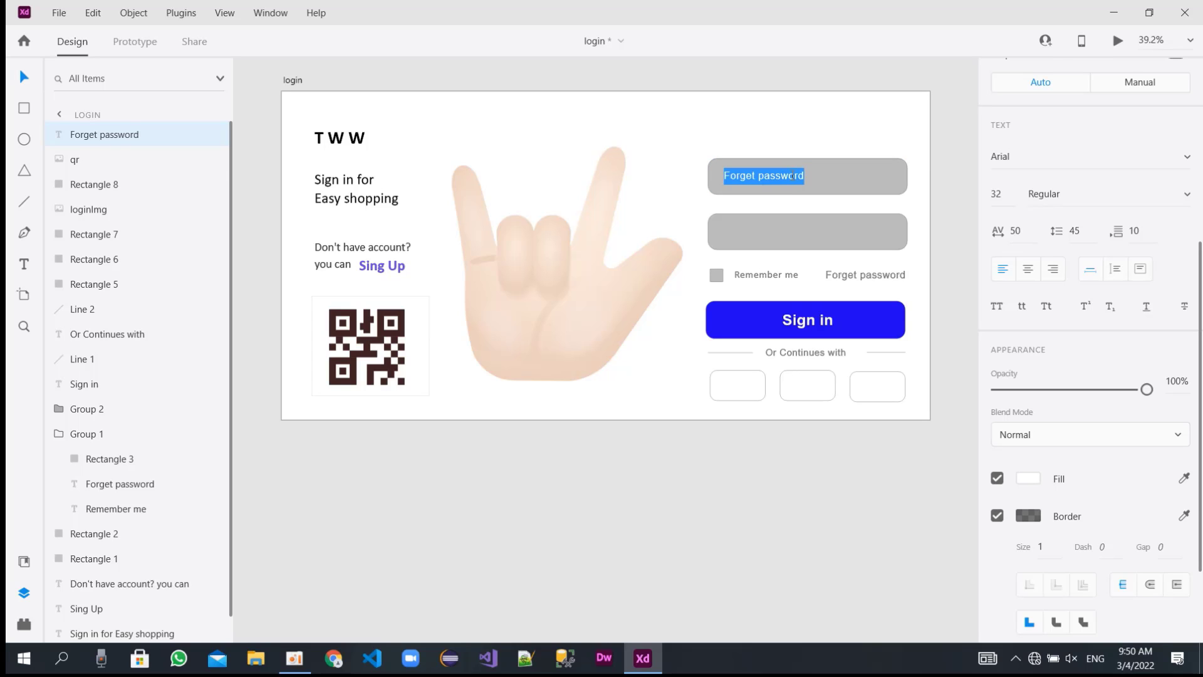
# Replace the wording of the text in the upper input field with "Your Email or Phone".
pyautogui.press('BackSpace')
pyautogui.write('Your')
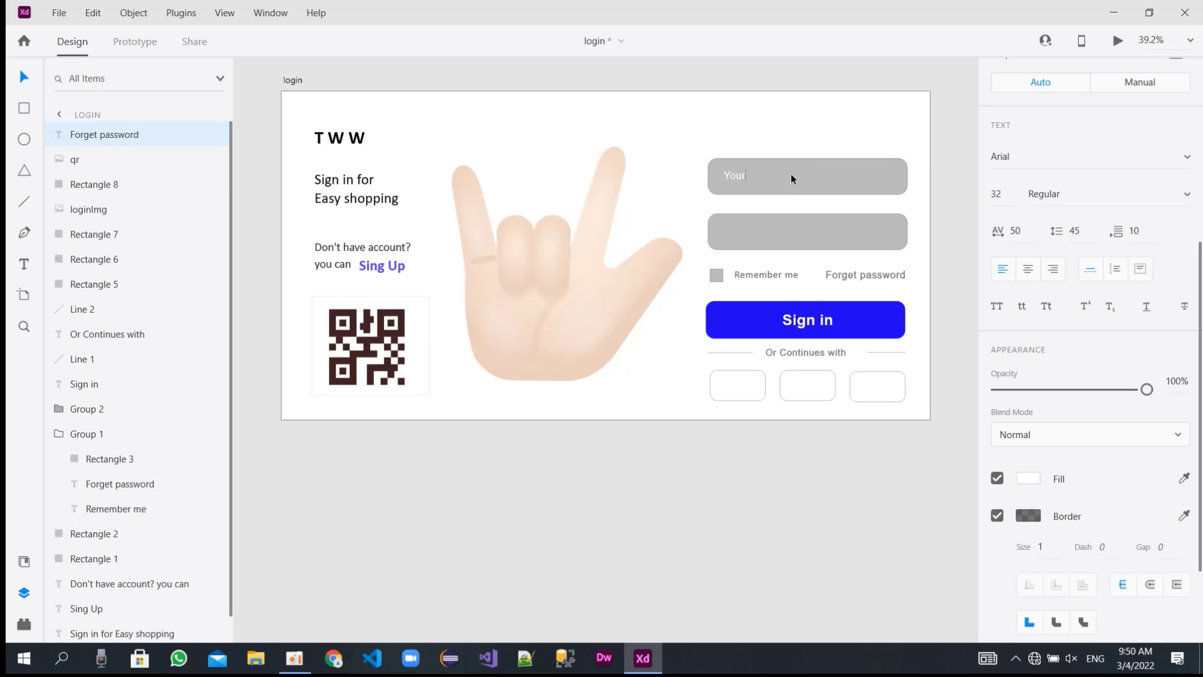
pyautogui.write(' Email or Phone')
pyautogui.press('Escape')
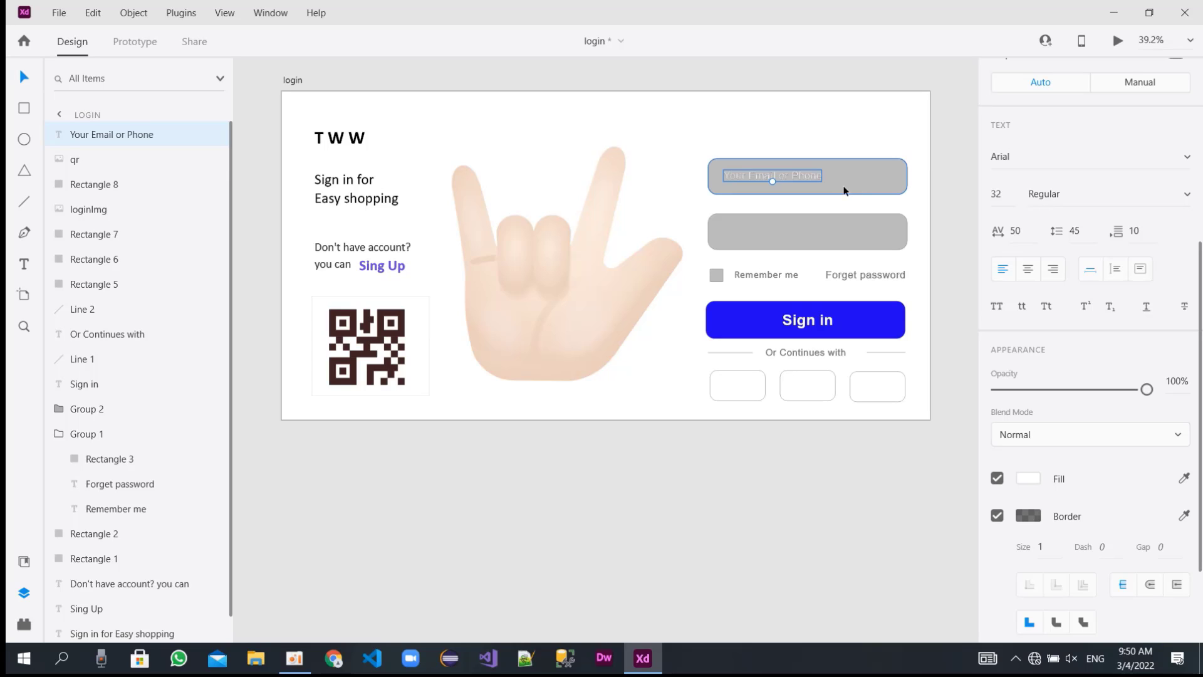
# Bring the "Your Email or Phone" text to the front of the stacking order.
pyautogui.scroll(-1, 1080, 517)
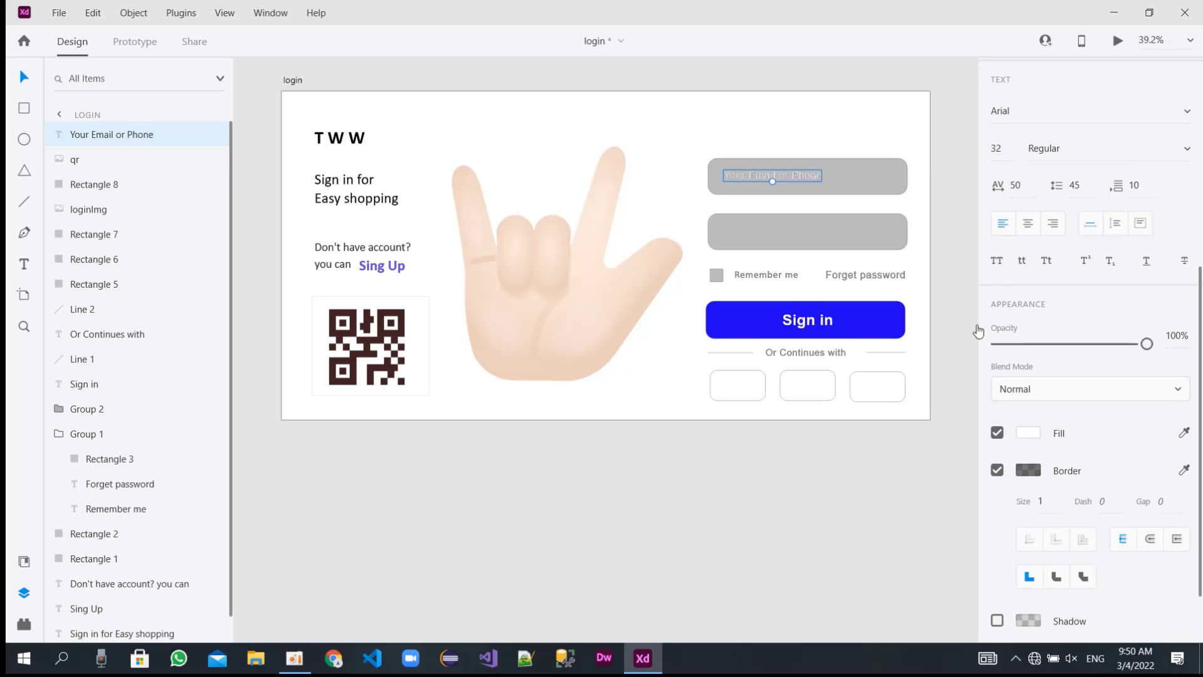
pyautogui.click(814, 175)
pyautogui.click(816, 178)
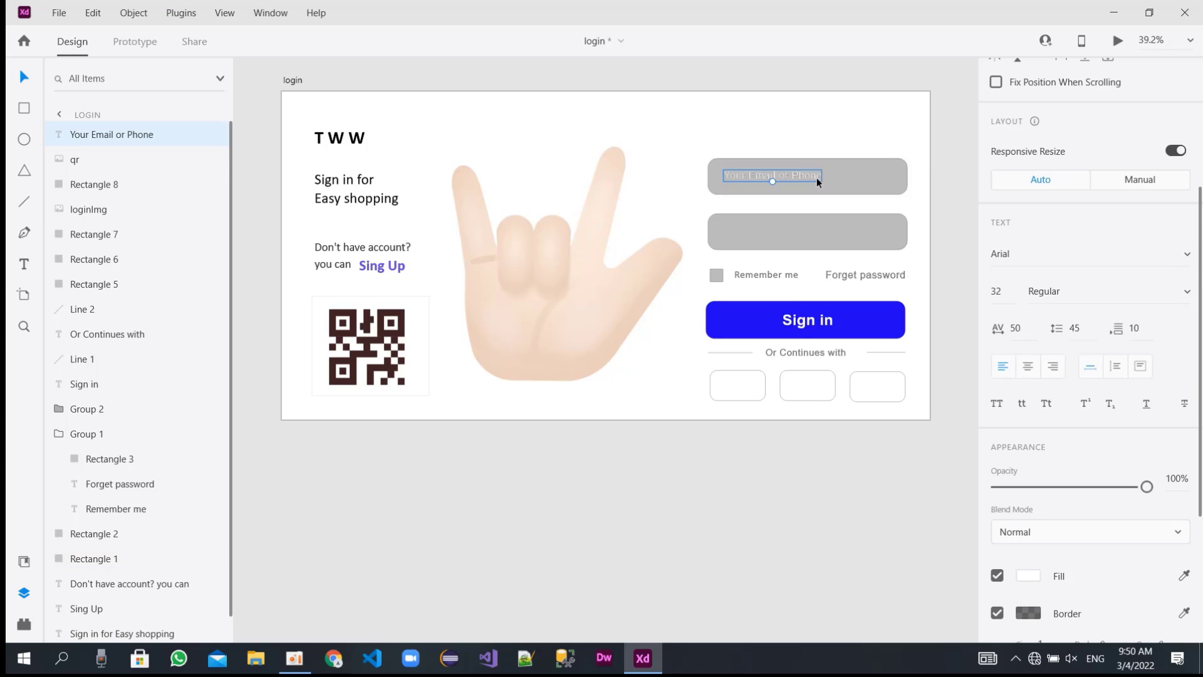
pyautogui.click(817, 177)
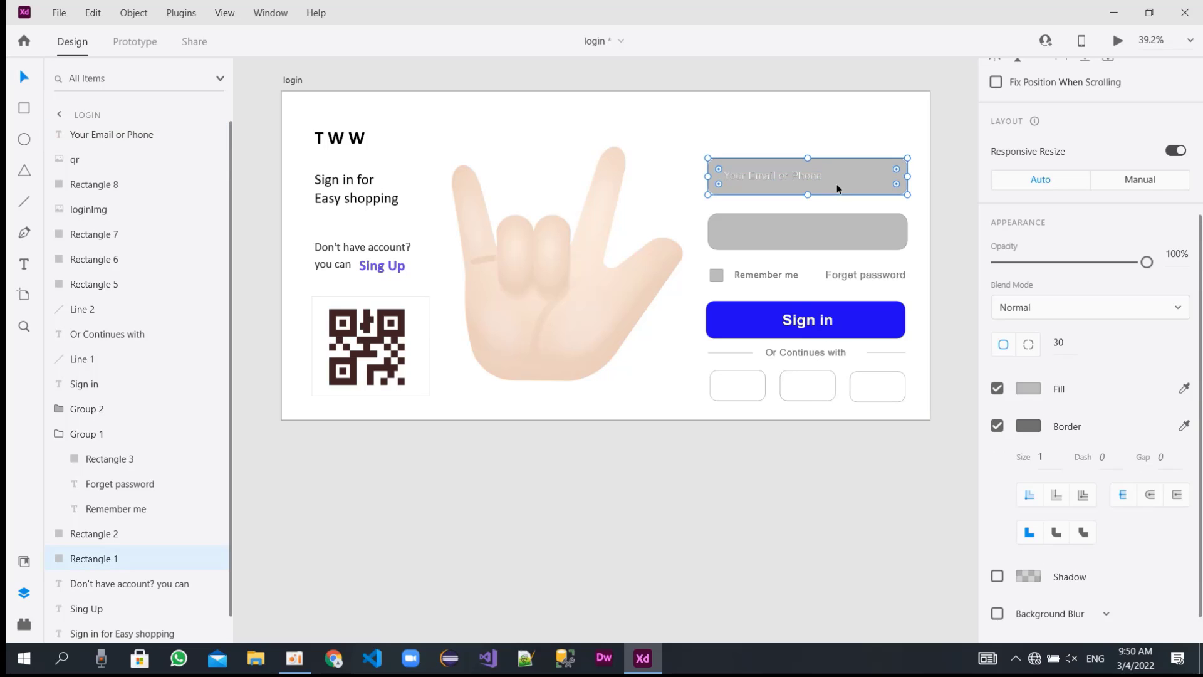
pyautogui.click(808, 172)
pyautogui.rightClick(808, 172)
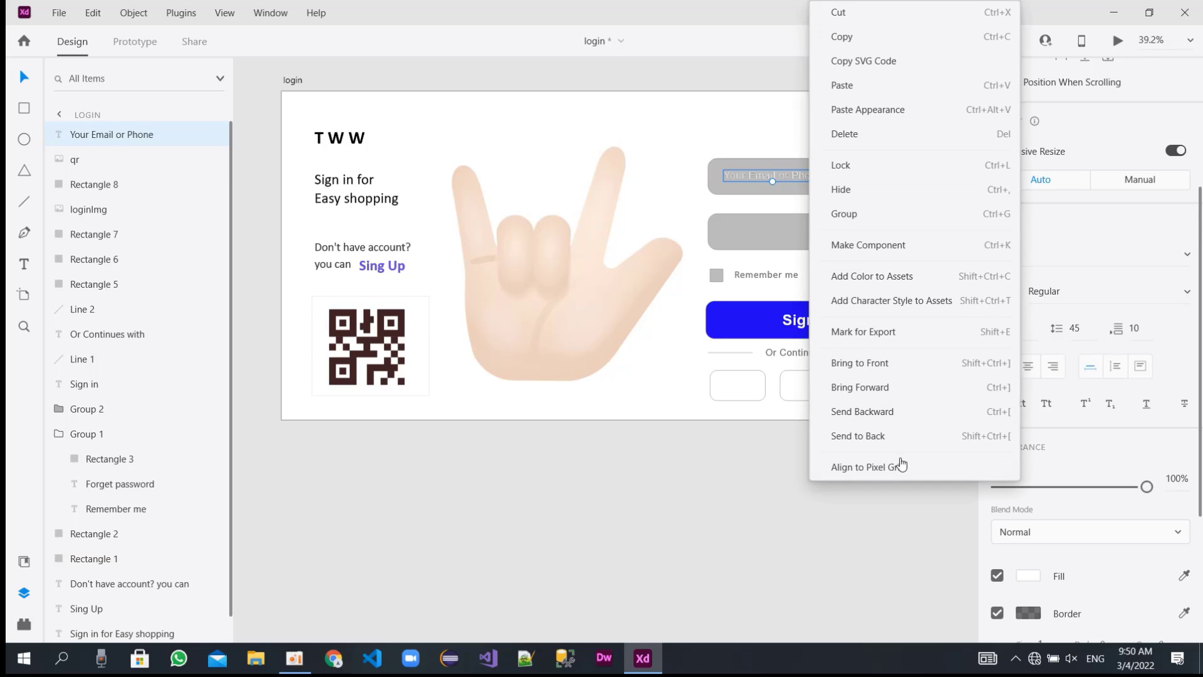
pyautogui.click(873, 365)
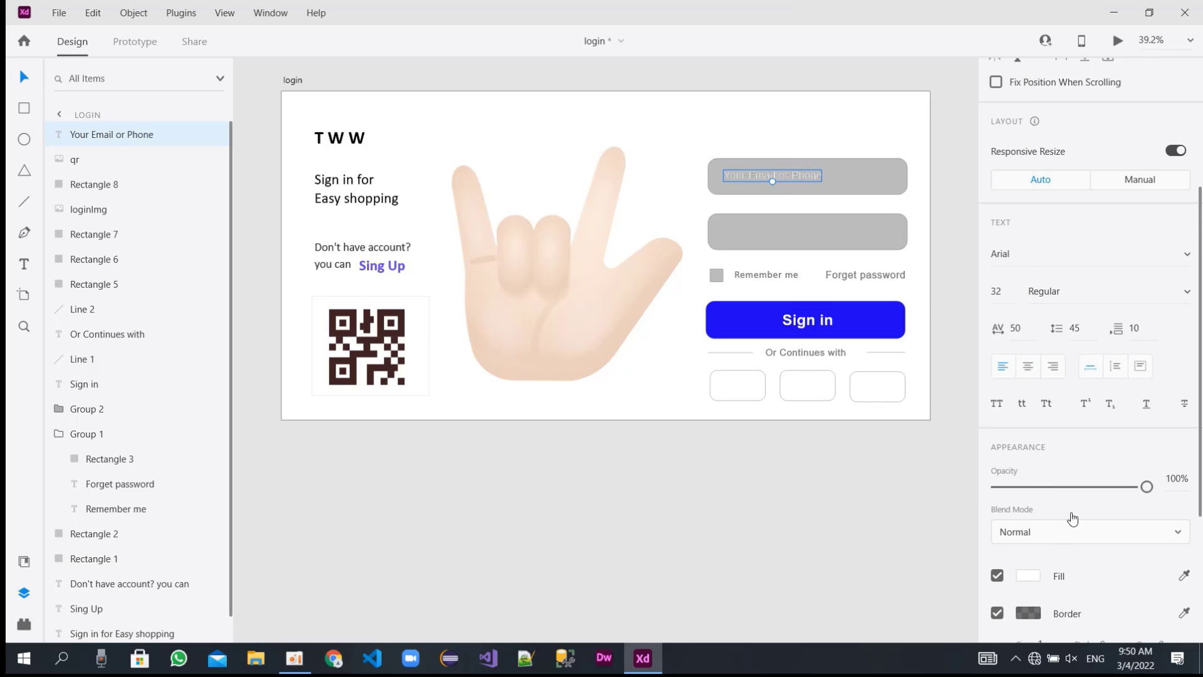
# Change the font of the "Your Email or Phone" text to Calibri.
pyautogui.click(1048, 255)
pyautogui.write('ClCalibri')
pyautogui.press('Return')
# Darken the upper input field's fill to gray, about #727272, to contrast with its white text.
pyautogui.click(830, 181)
pyautogui.scroll(-1, 1007, 518)
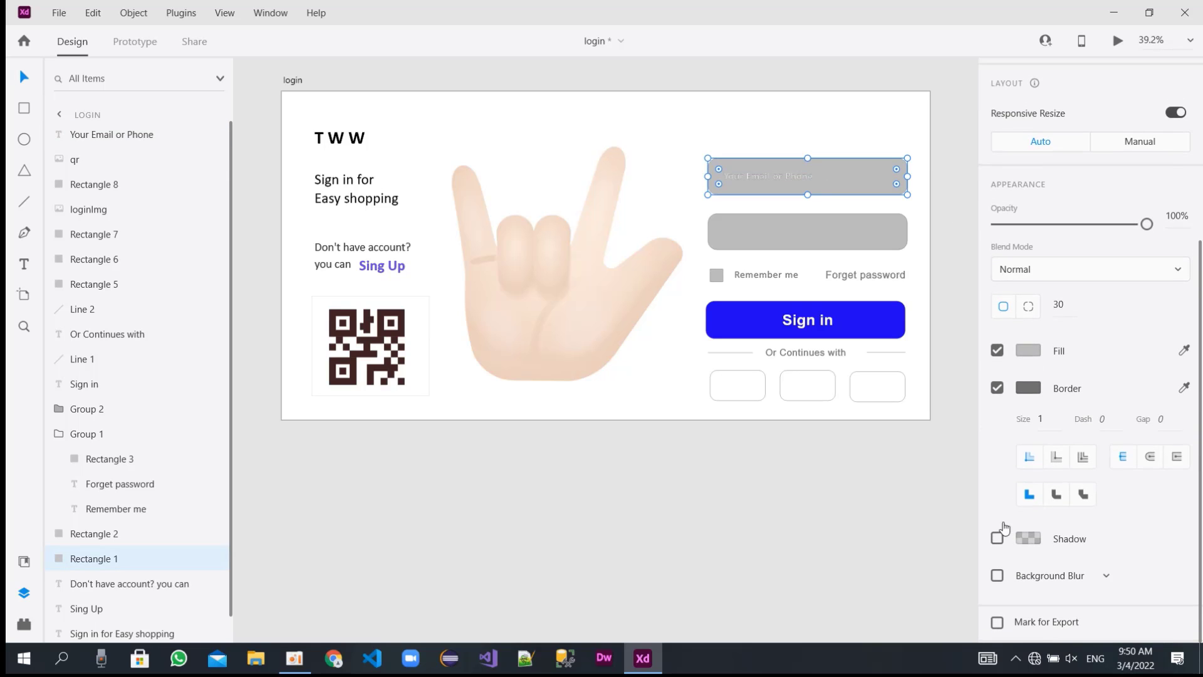
pyautogui.click(1028, 350)
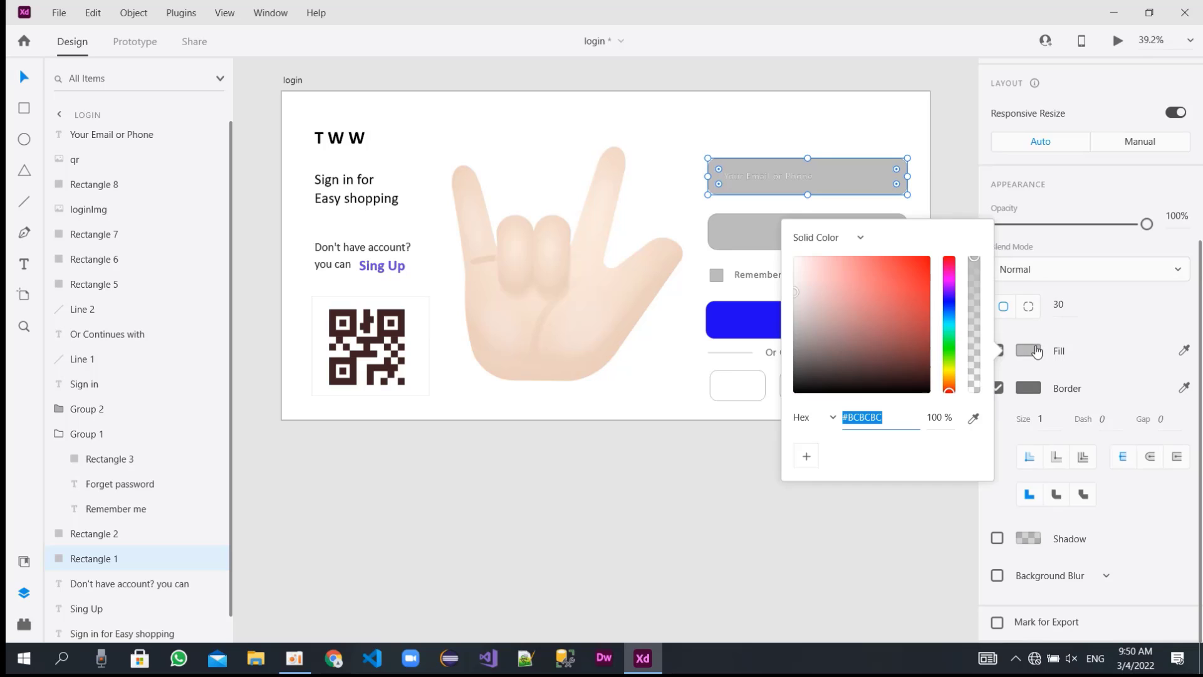
pyautogui.moveTo(796, 315); pyautogui.dragTo(787, 339)
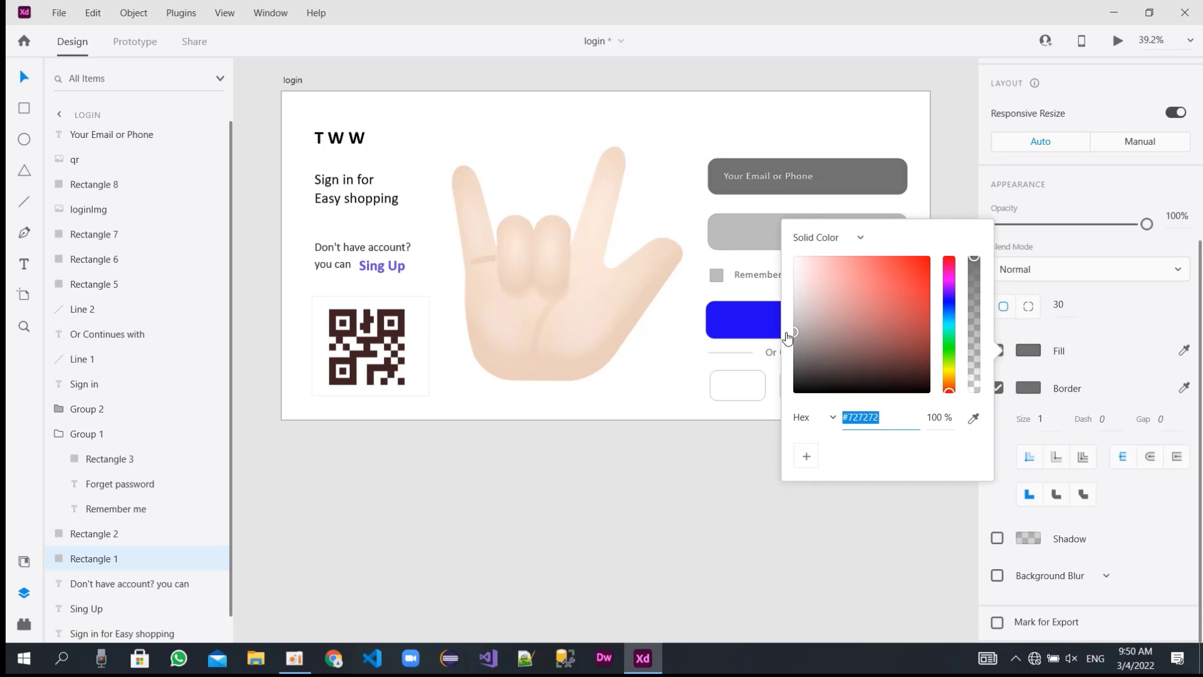
# Set the font size of the "Your Email or Phone" text to 38.
pyautogui.click(783, 175)
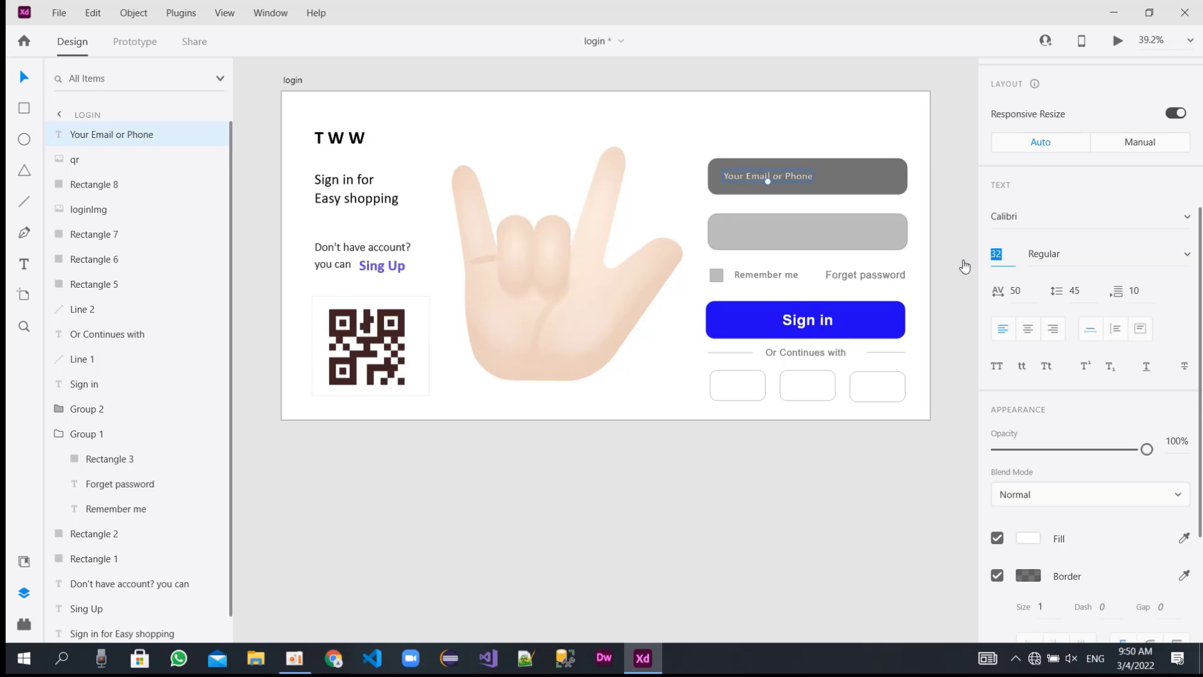
pyautogui.press('BackSpace')
pyautogui.write('8')
pyautogui.press('Return')
# Copy the "Your Email or Phone" text into the lower input field and replace its wording with a row of 14 asterisks.
pyautogui.moveTo(788, 175); pyautogui.dragTo(784, 229)
pyautogui.doubleClick(784, 229)
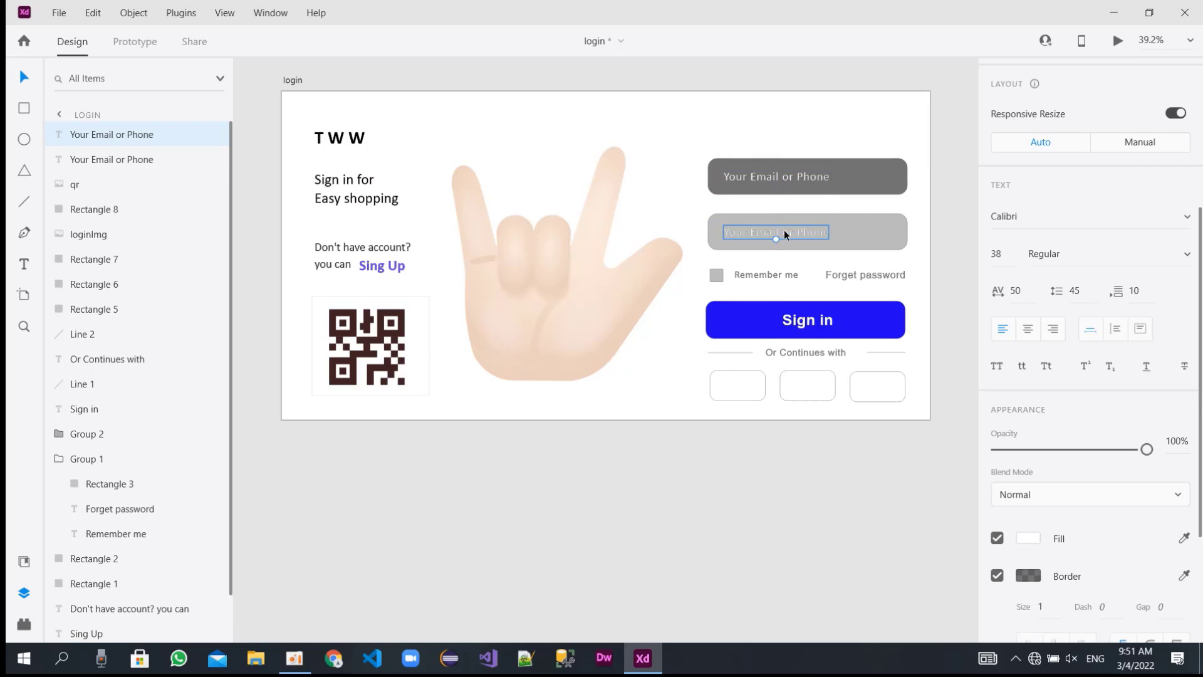
pyautogui.write('**************')
pyautogui.press('Escape')
# Copy the upper field's fill color code #727272 and apply it as the fill of the asterisk text.
pyautogui.click(858, 193)
pyautogui.click(1028, 388)
pyautogui.hotkey('ctrl', 'c')
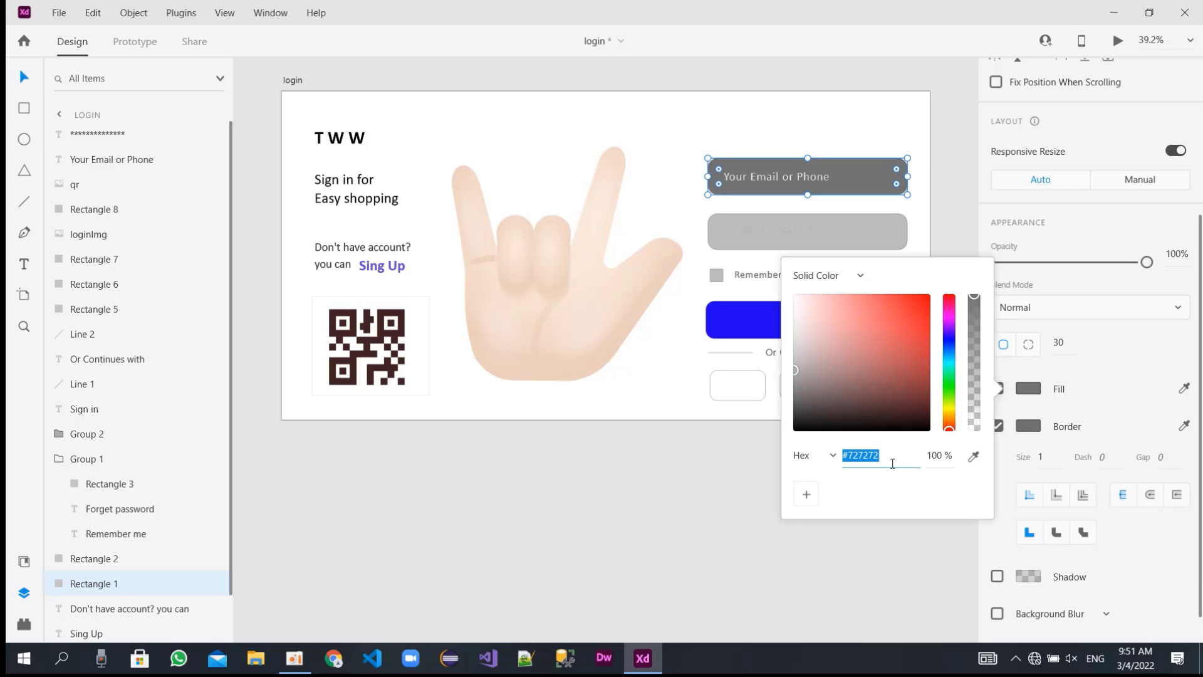
pyautogui.click(775, 228)
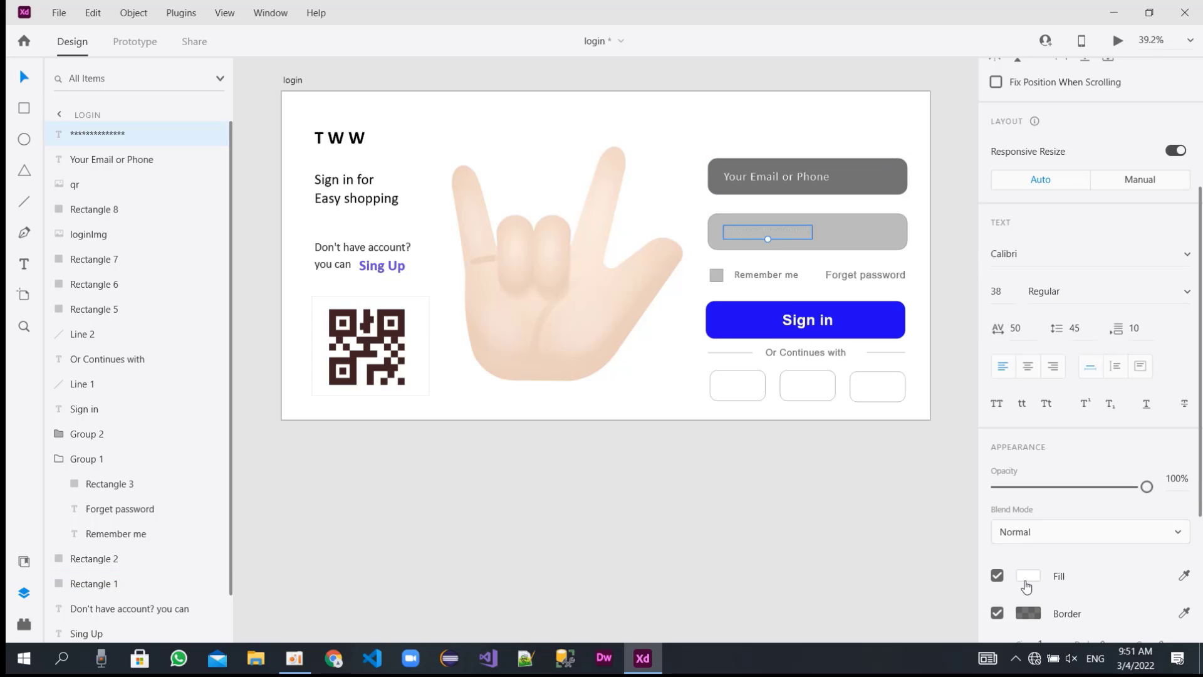
pyautogui.click(1025, 580)
pyautogui.hotkey('ctrl', 'v')
pyautogui.press('Return')
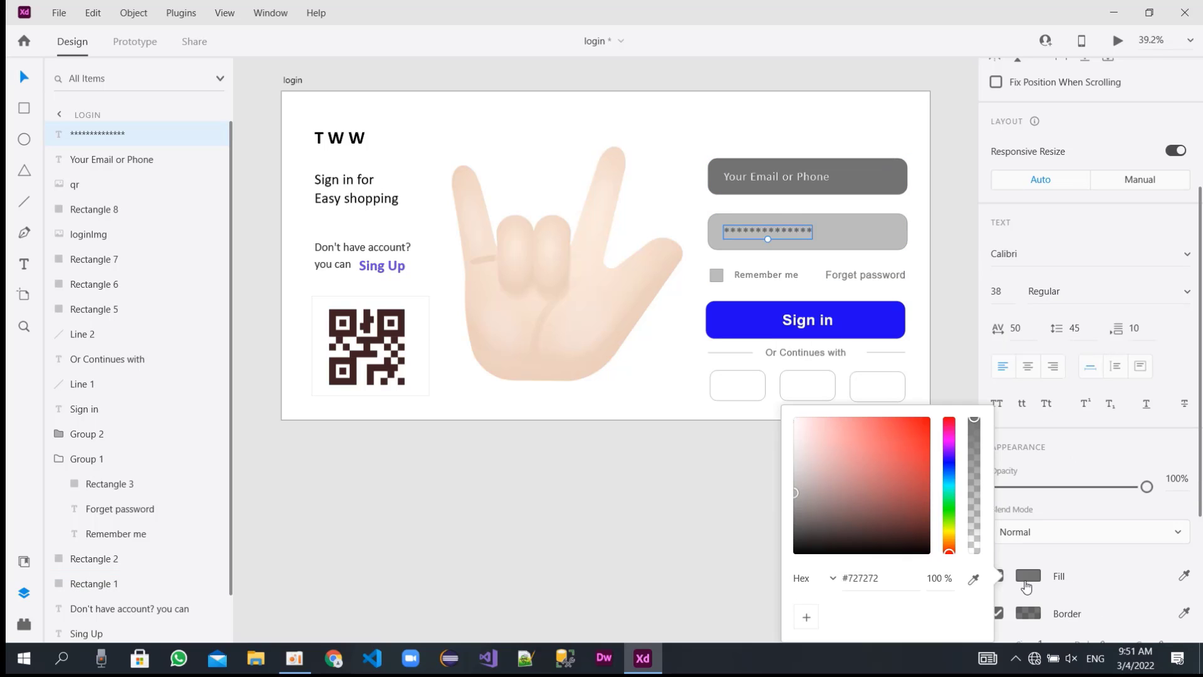
# Apply the copied color #727272 as the fill of the lower input field rectangle.
pyautogui.click(872, 218)
pyautogui.click(872, 218)
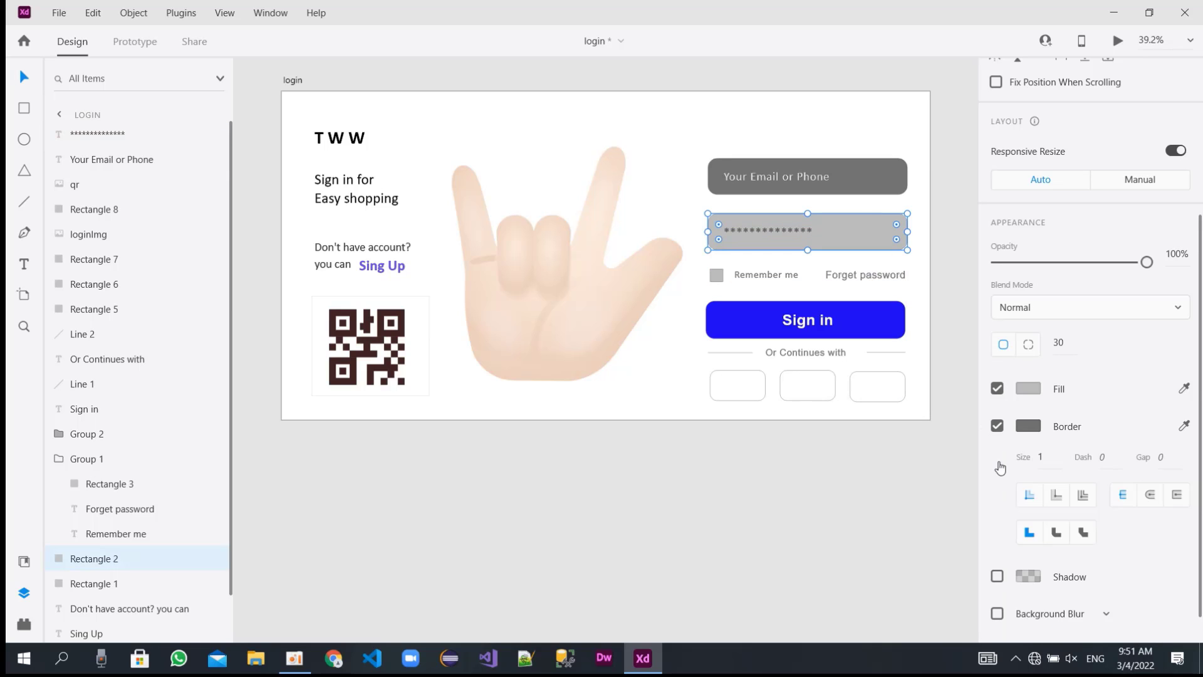
pyautogui.click(1036, 390)
pyautogui.hotkey('ctrl', 'v')
pyautogui.press('Return')
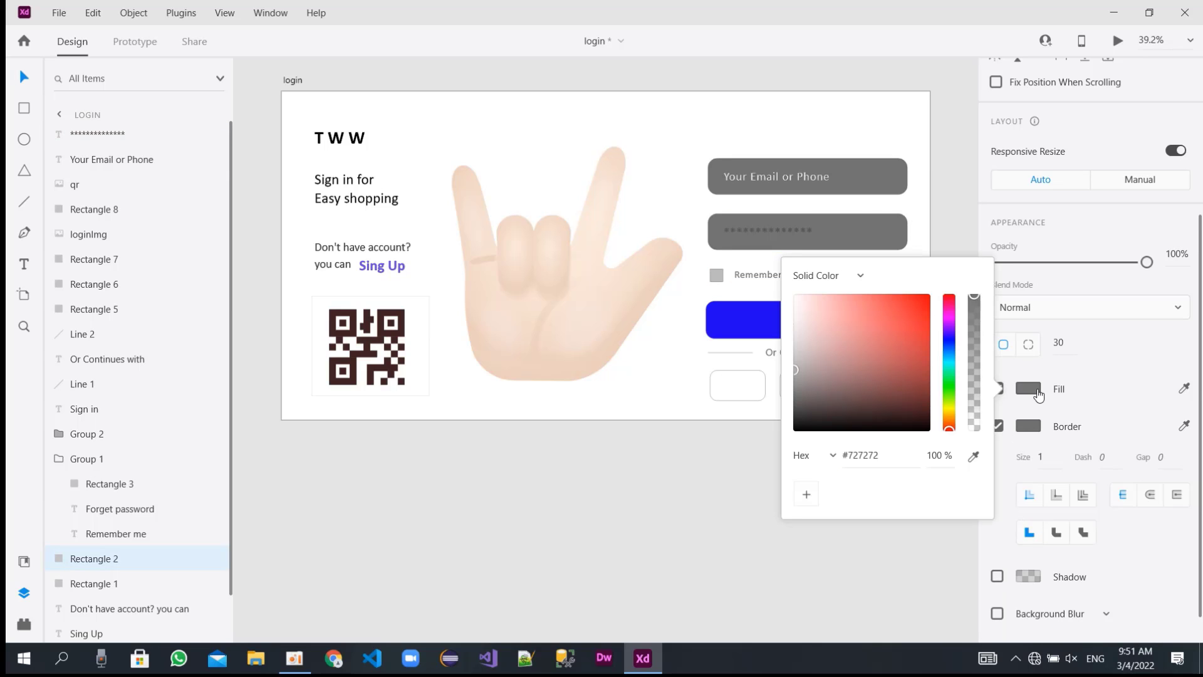
# Set the asterisk text's fill color to white, #FFFFFF, and deselect it.
pyautogui.click(794, 226)
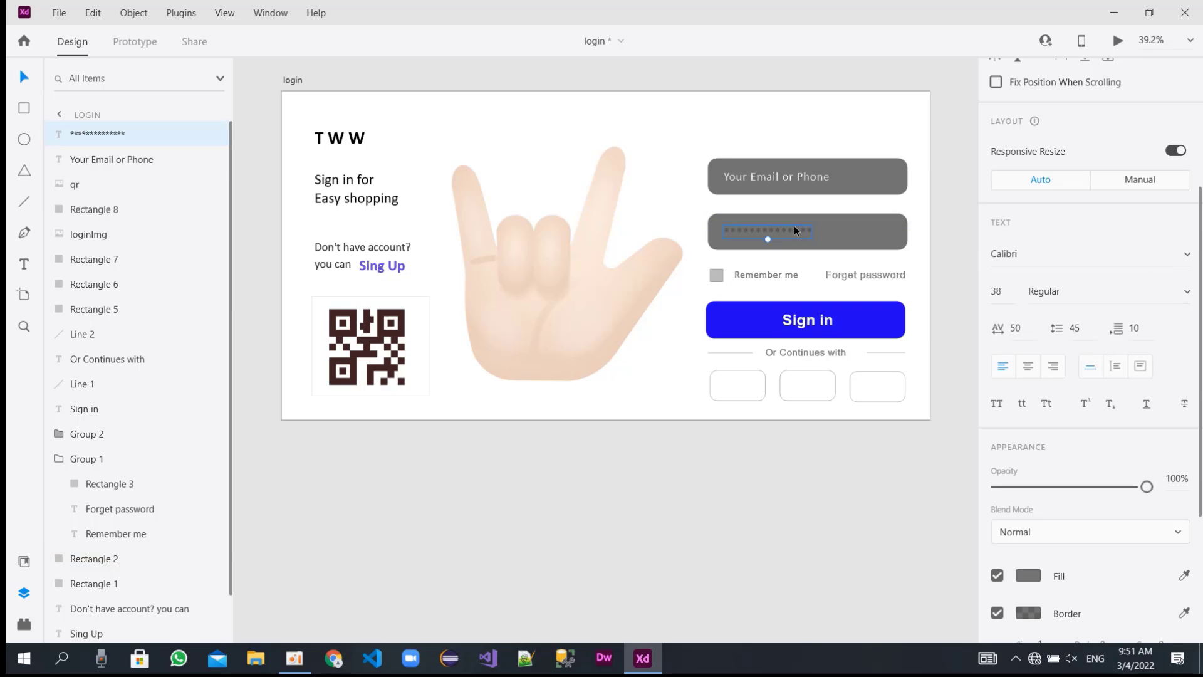
pyautogui.click(1029, 575)
pyautogui.moveTo(826, 493); pyautogui.dragTo(742, 352)
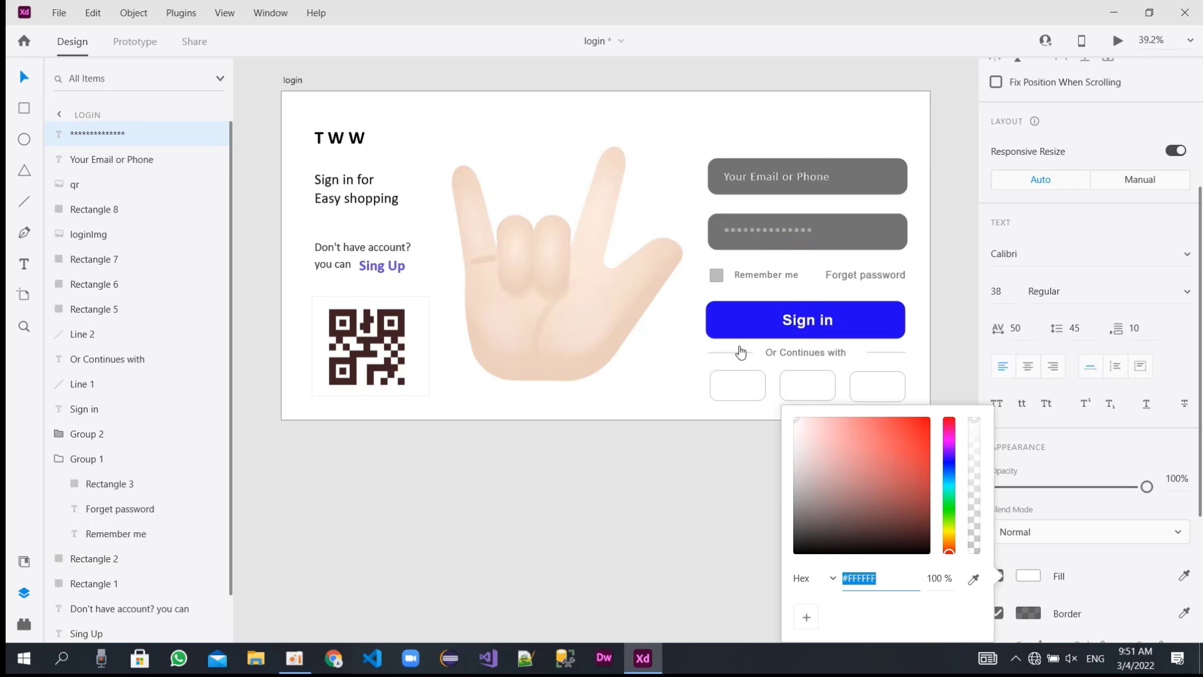
pyautogui.click(802, 116)
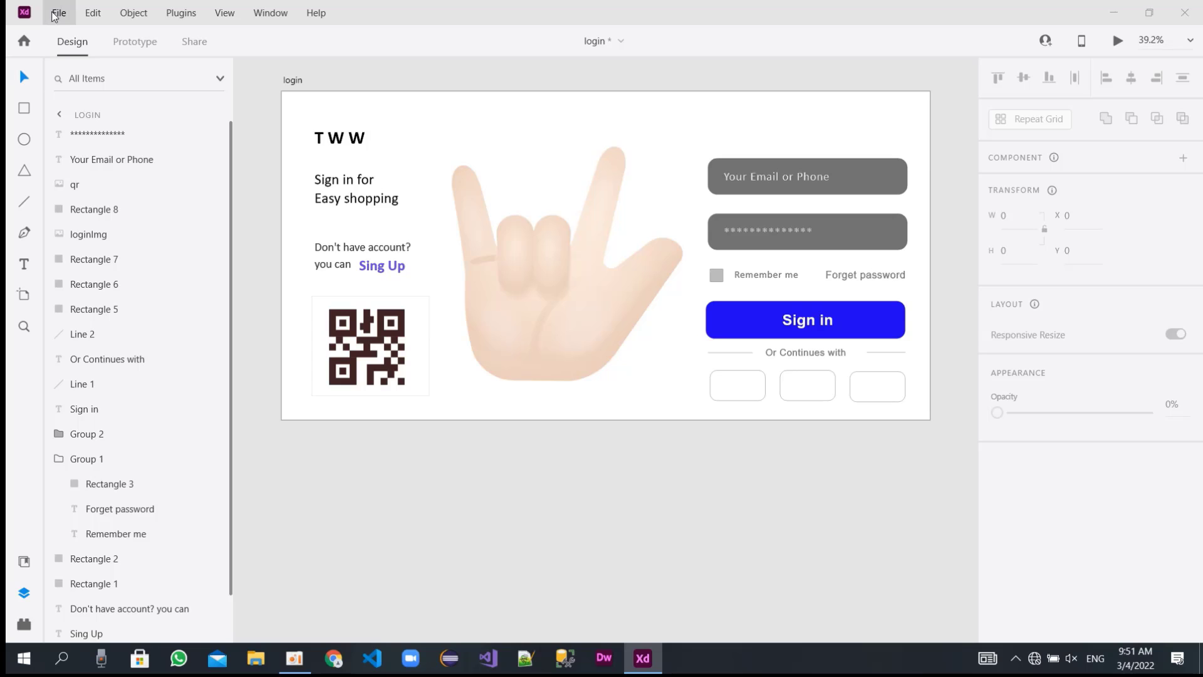
# Import facebook.png from the assest folder and scale the image down to about 112 by 112.
pyautogui.hotkey('ctrl', 'shift', 'i')
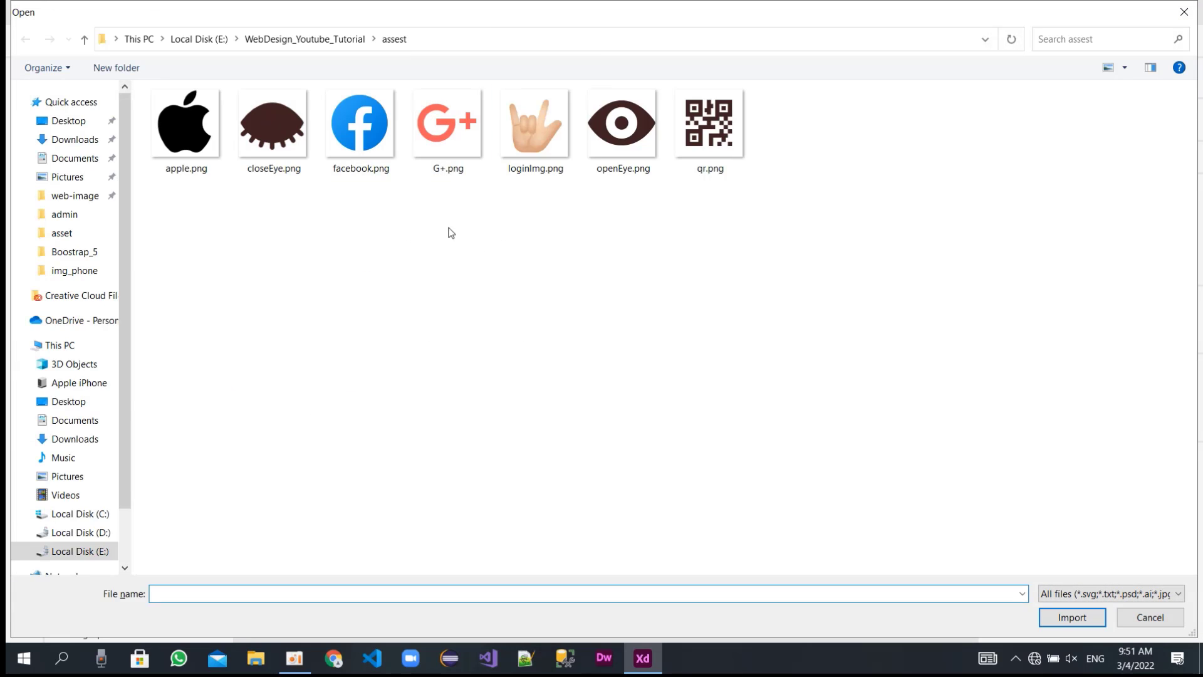
pyautogui.doubleClick(371, 147)
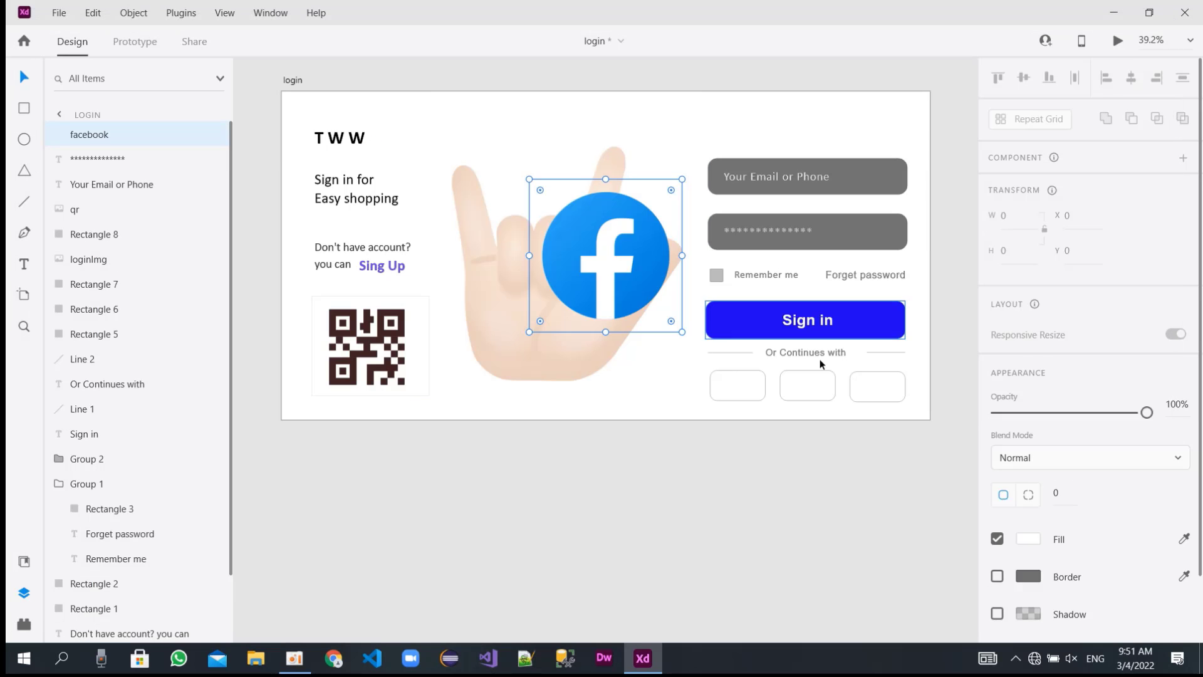
pyautogui.moveTo(682, 332); pyautogui.dragTo(563, 214)
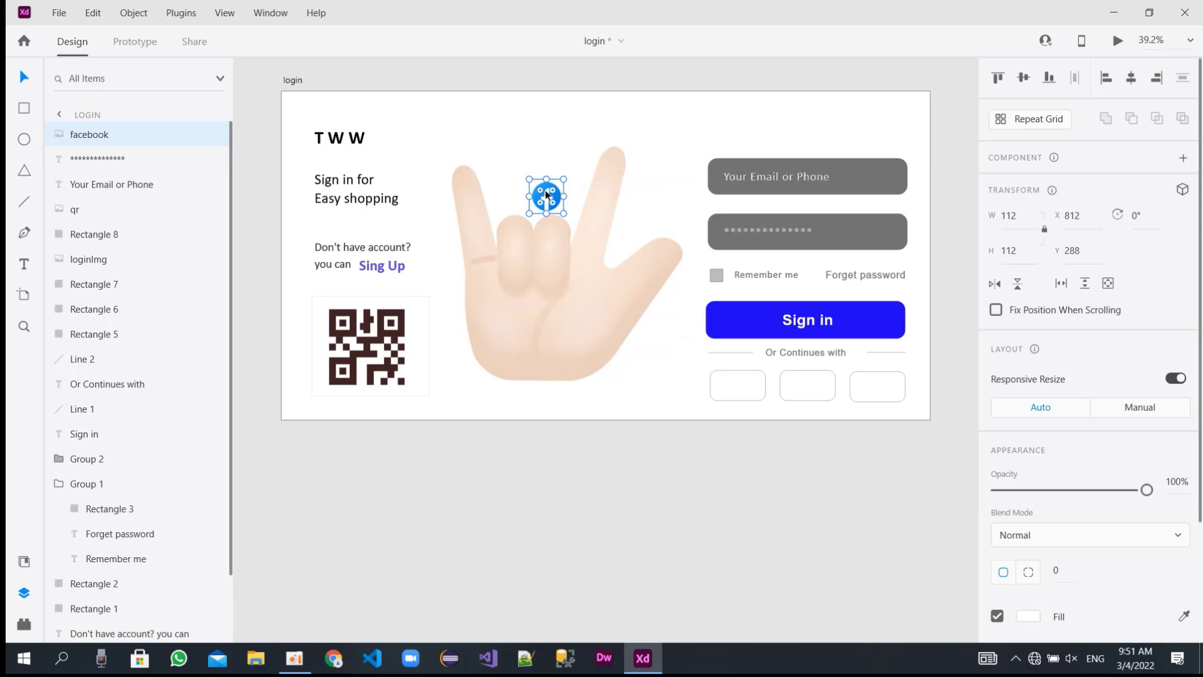
# Shrink the Facebook icon to about 89 by 89, put a copy in each box under "Or Continues with", and center the third at about X 1909.
pyautogui.moveTo(563, 213); pyautogui.dragTo(815, 387)
pyautogui.click(814, 386)
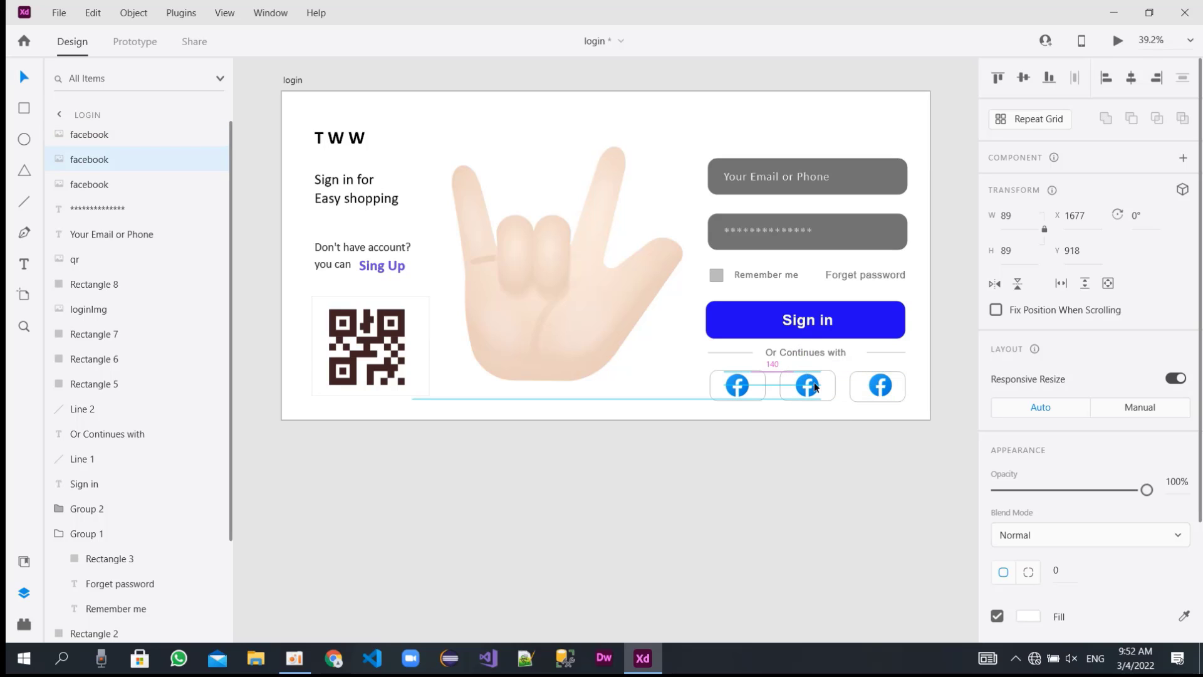
pyautogui.click(870, 379)
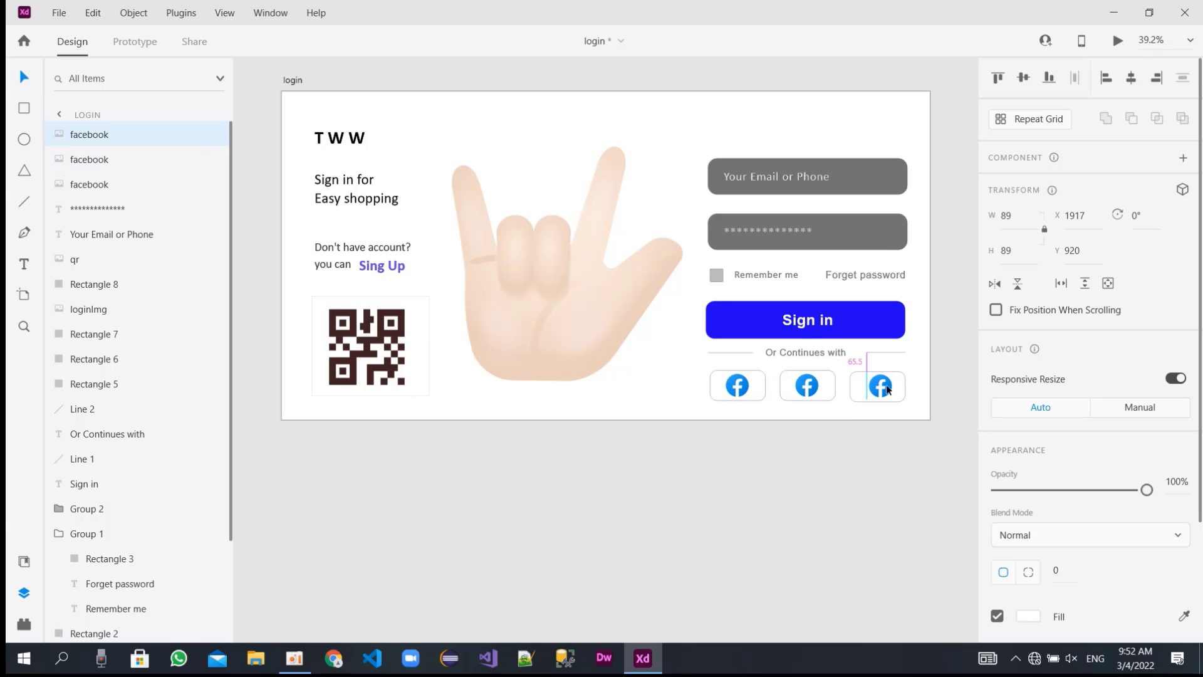
pyautogui.moveTo(887, 389); pyautogui.dragTo(886, 389)
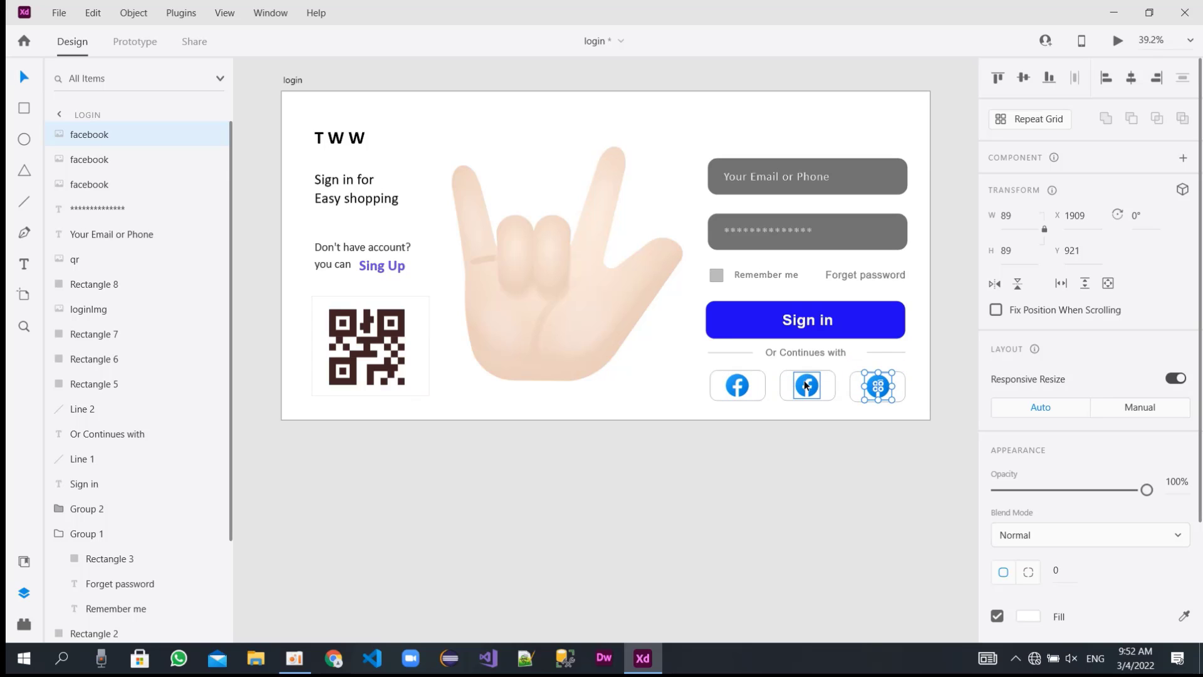
# Replace the Facebook image in the first box under "Or Continues with" with G+.png.
pyautogui.click(739, 388)
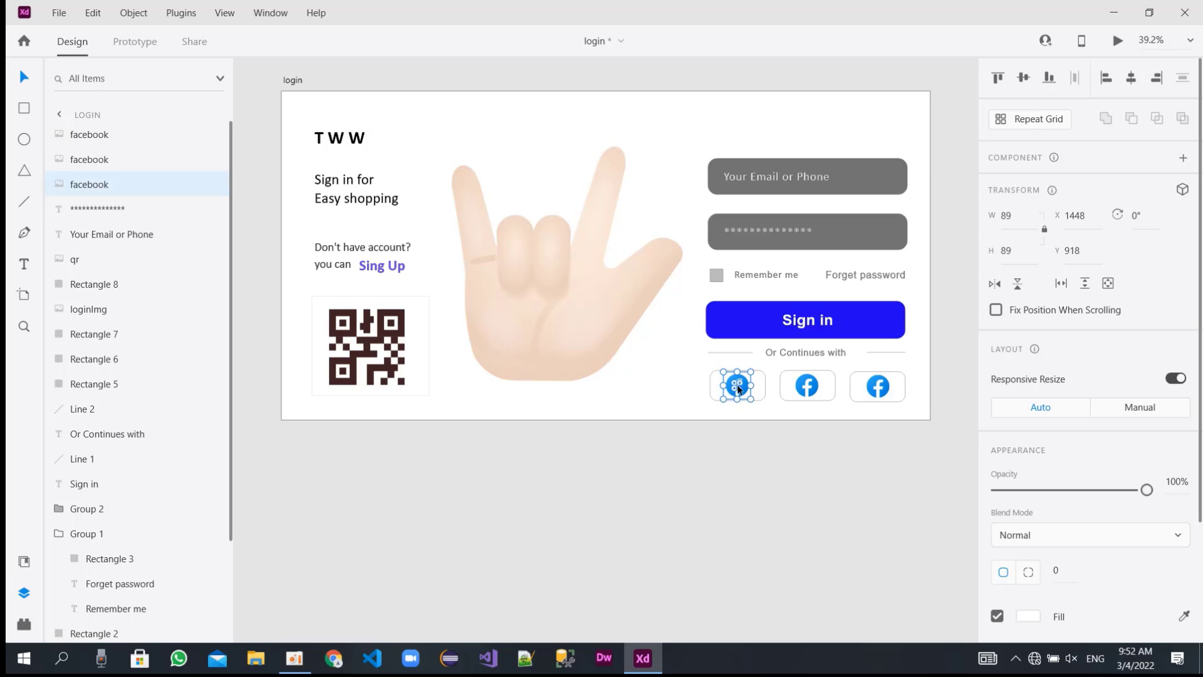
pyautogui.rightClick(739, 388)
pyautogui.click(804, 182)
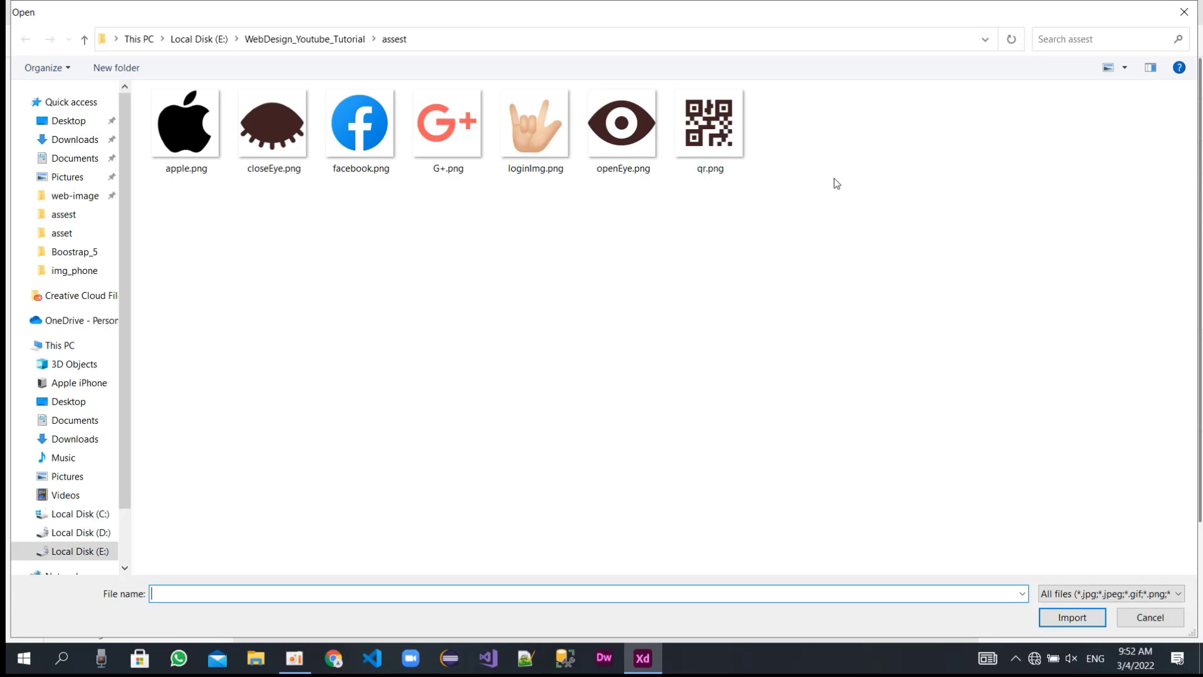
pyautogui.doubleClick(461, 149)
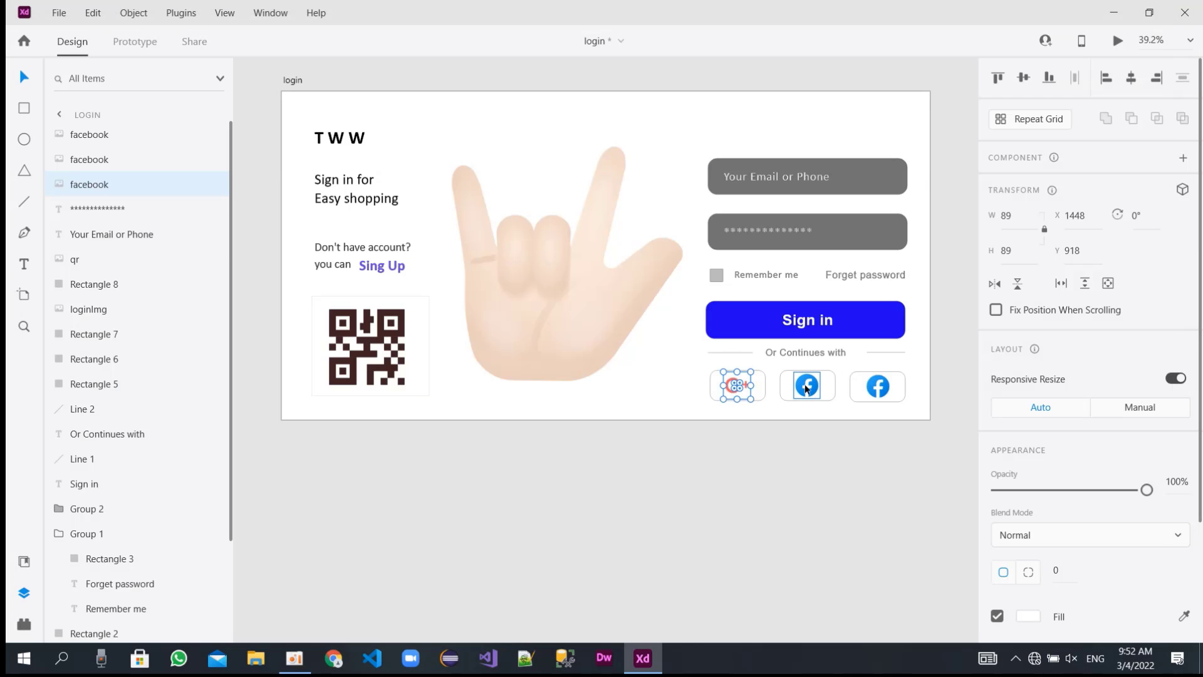
# Replace the Facebook image in the middle box under "Or Continues with" with the Apple logo image.
pyautogui.click(806, 386)
pyautogui.rightClick(804, 384)
pyautogui.click(855, 180)
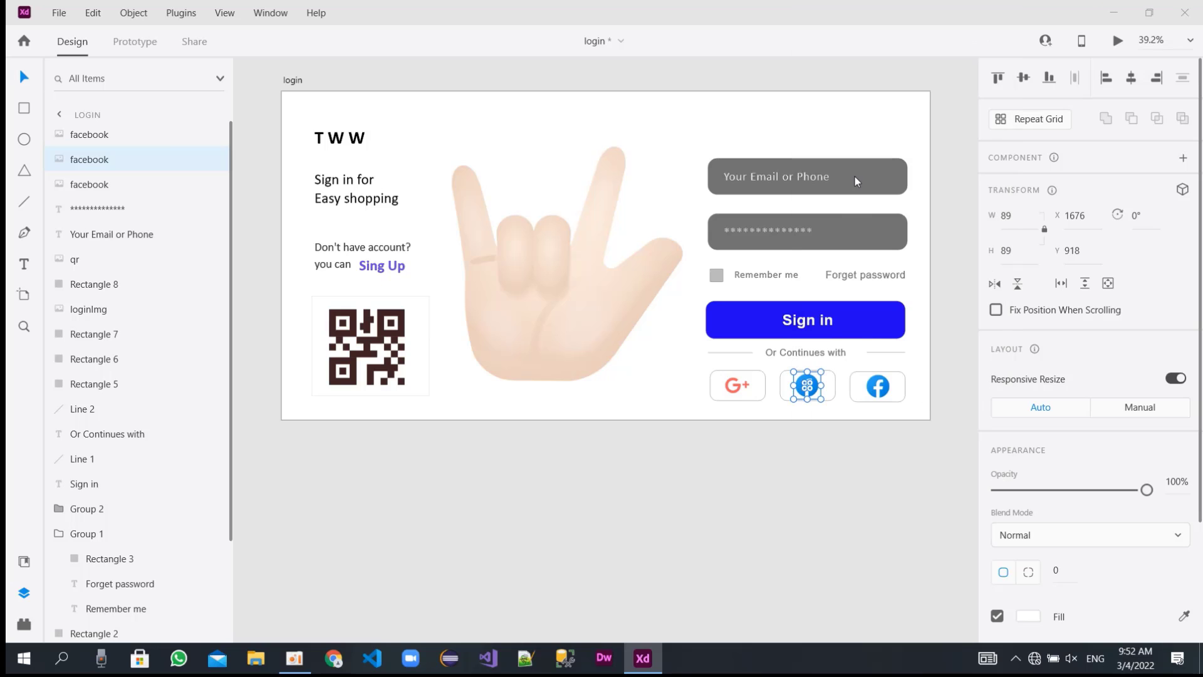
pyautogui.doubleClick(185, 125)
# Change the login artboard's fill to a linear gradient running horizontally from white at the right edge to gray at the bottom-left corner.
pyautogui.click(789, 116)
pyautogui.click(795, 92)
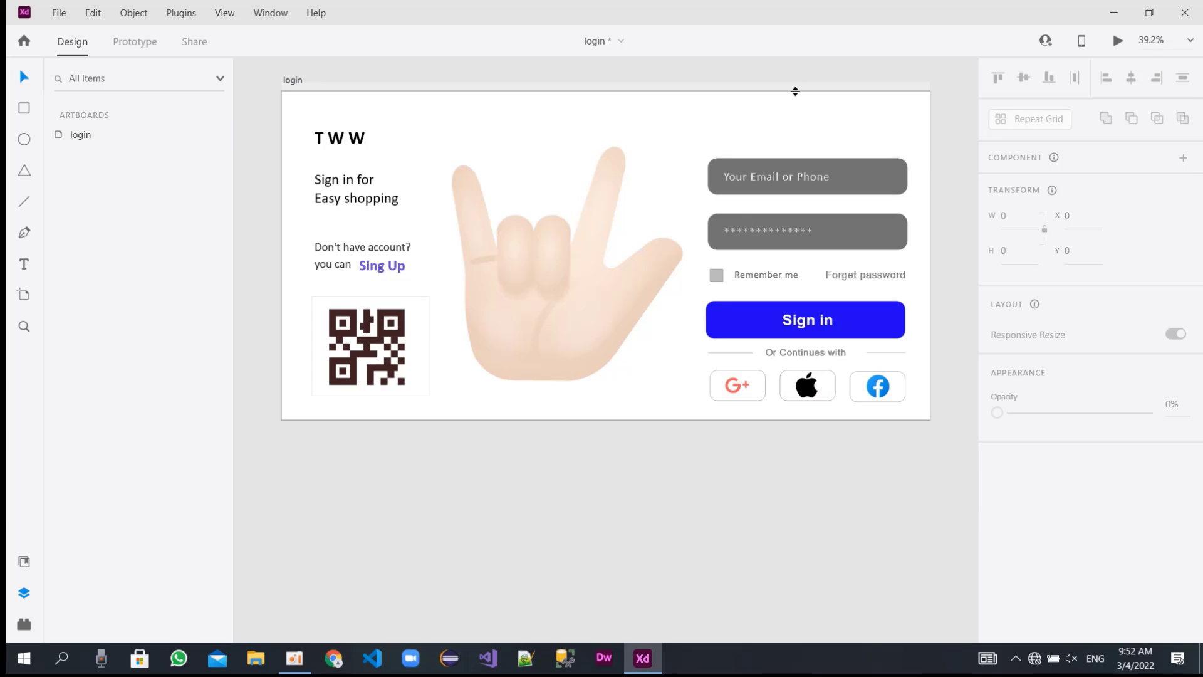
pyautogui.click(830, 124)
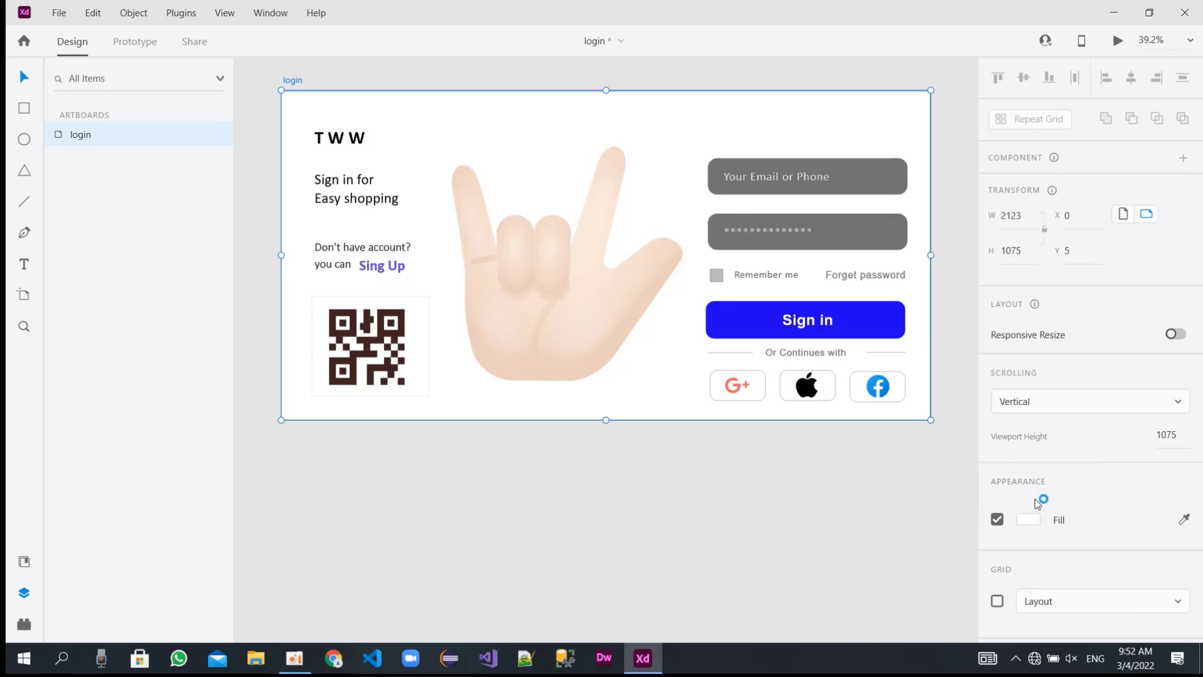
pyautogui.click(1028, 520)
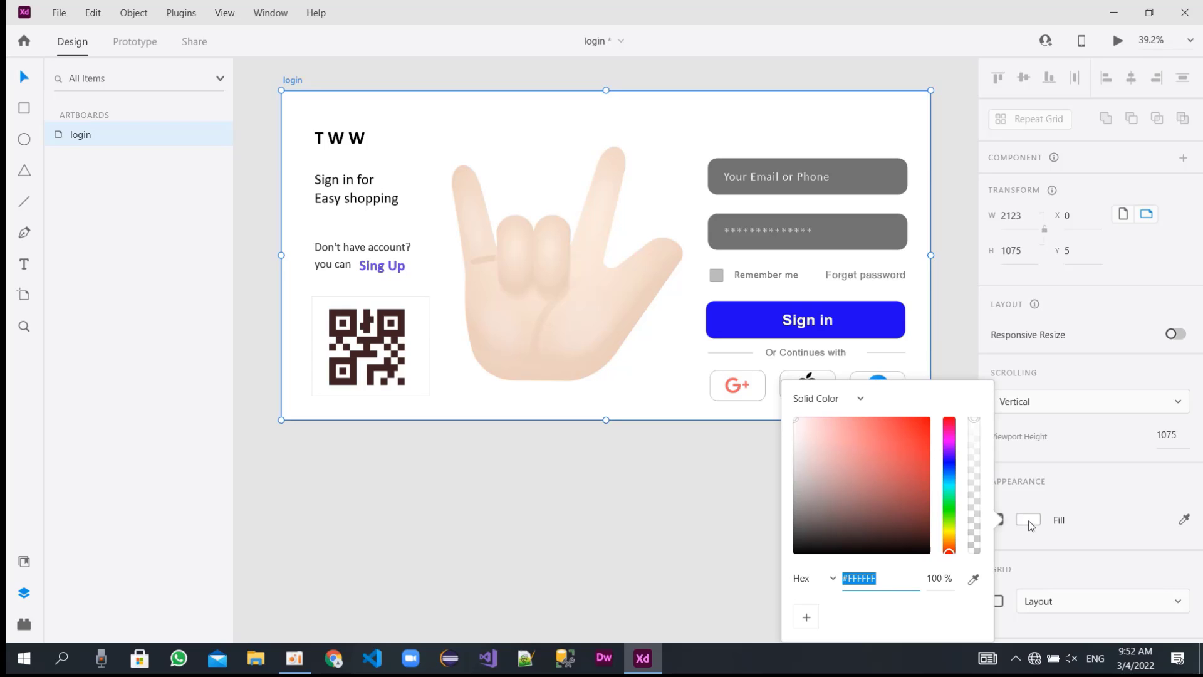
pyautogui.click(859, 399)
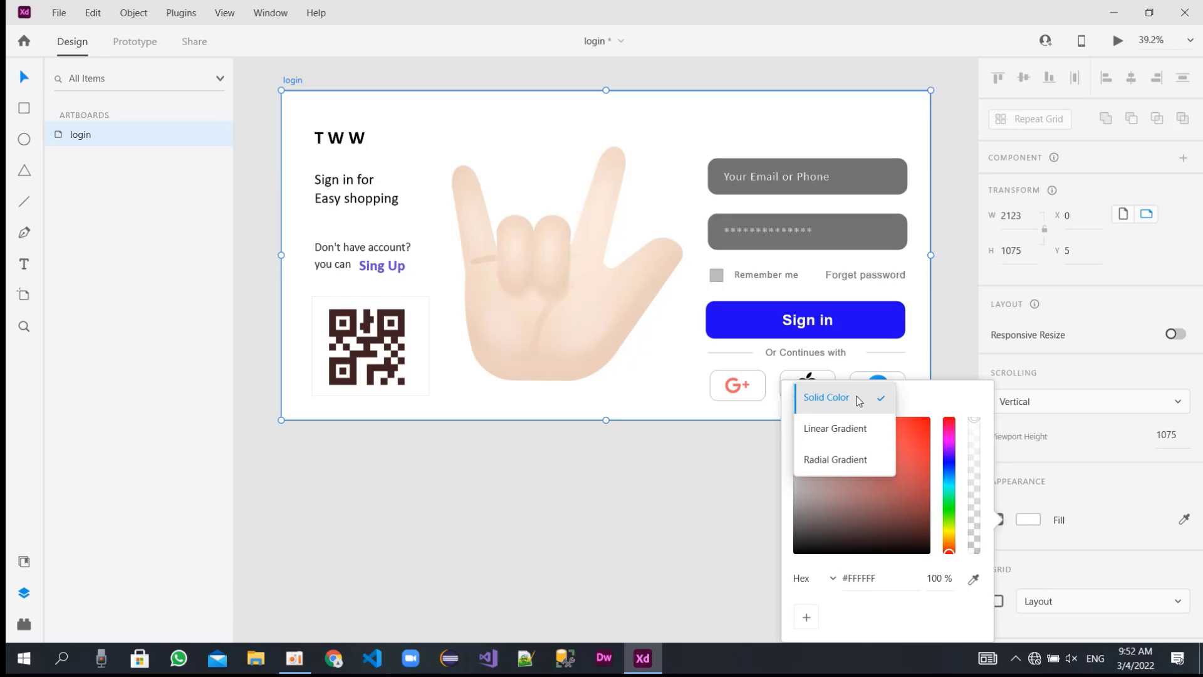
pyautogui.click(837, 435)
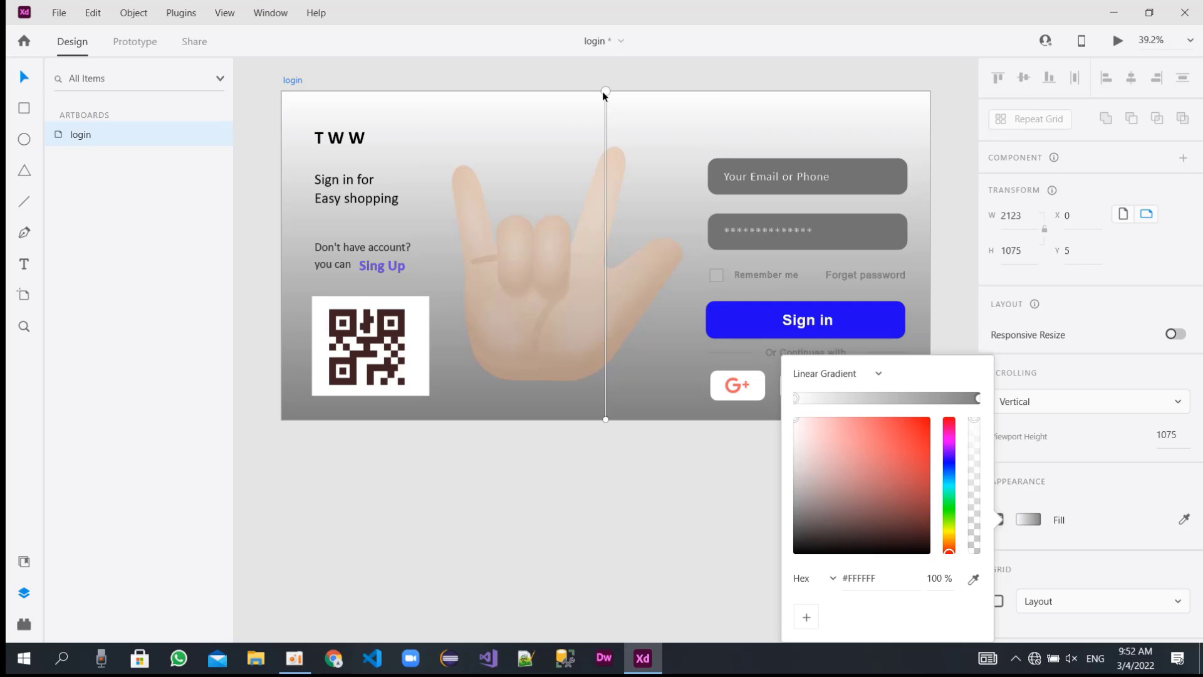
pyautogui.moveTo(605, 93); pyautogui.dragTo(868, 415)
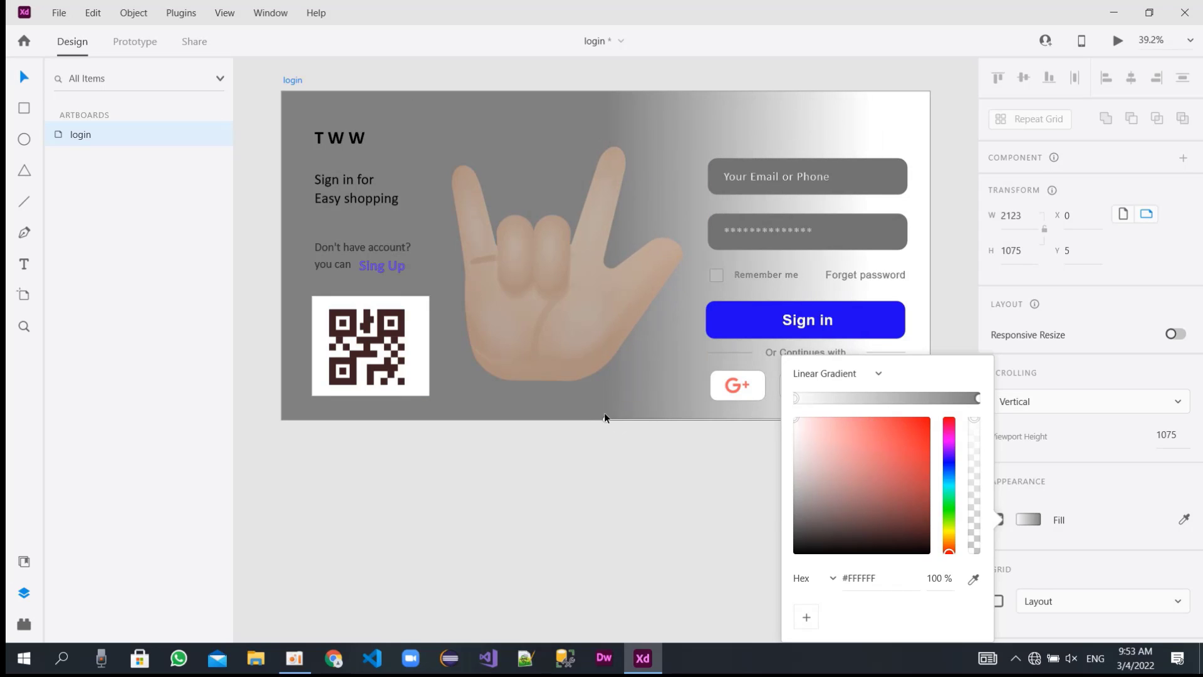
pyautogui.moveTo(605, 418); pyautogui.dragTo(290, 421)
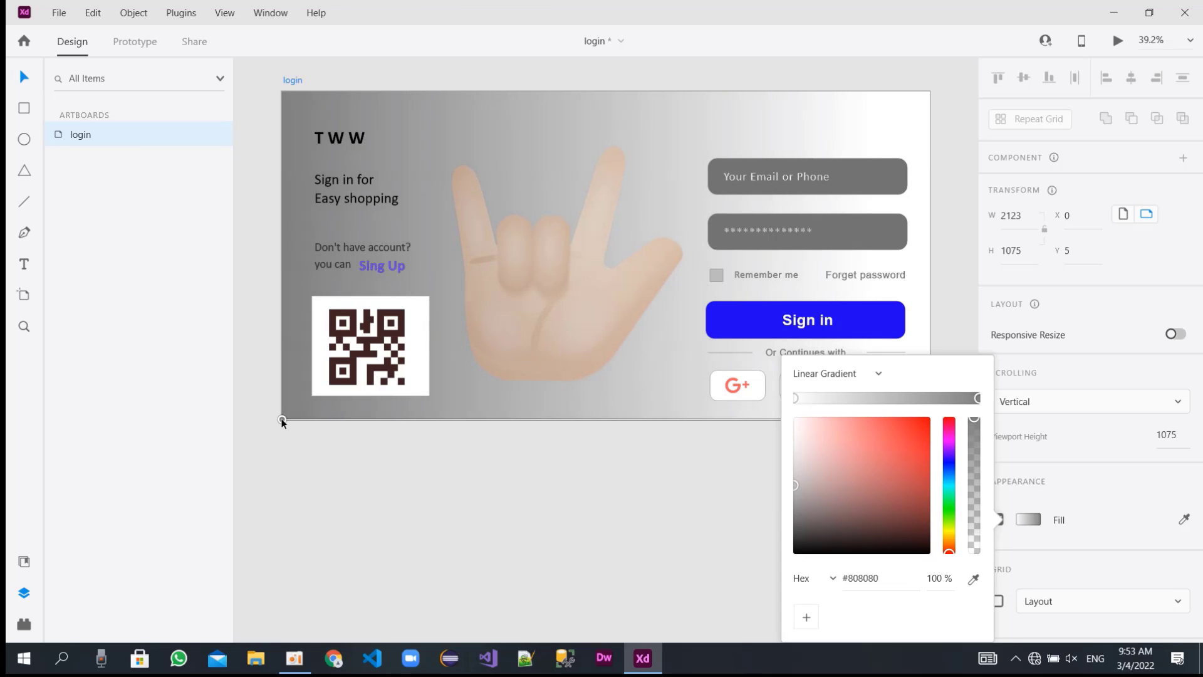
# Recolor the gradient's gray stop to green #07FF42 at 52% opacity, keep the other stop white, and deselect the artboard.
pyautogui.click(949, 504)
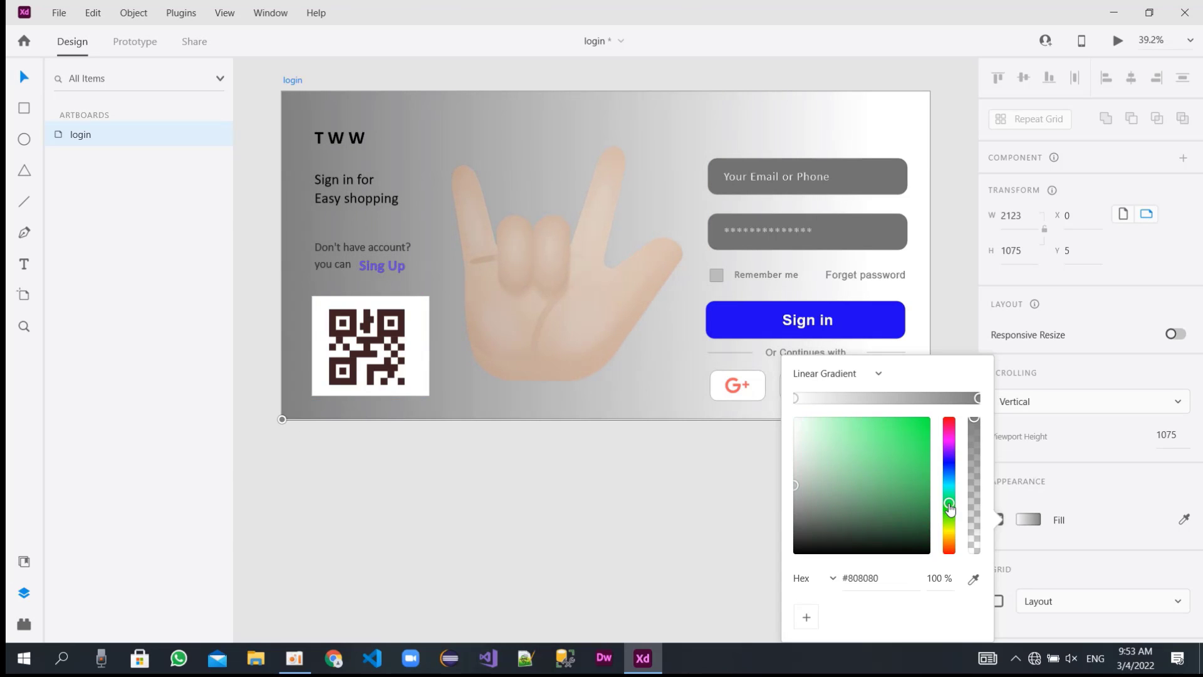
pyautogui.moveTo(912, 500); pyautogui.dragTo(980, 489)
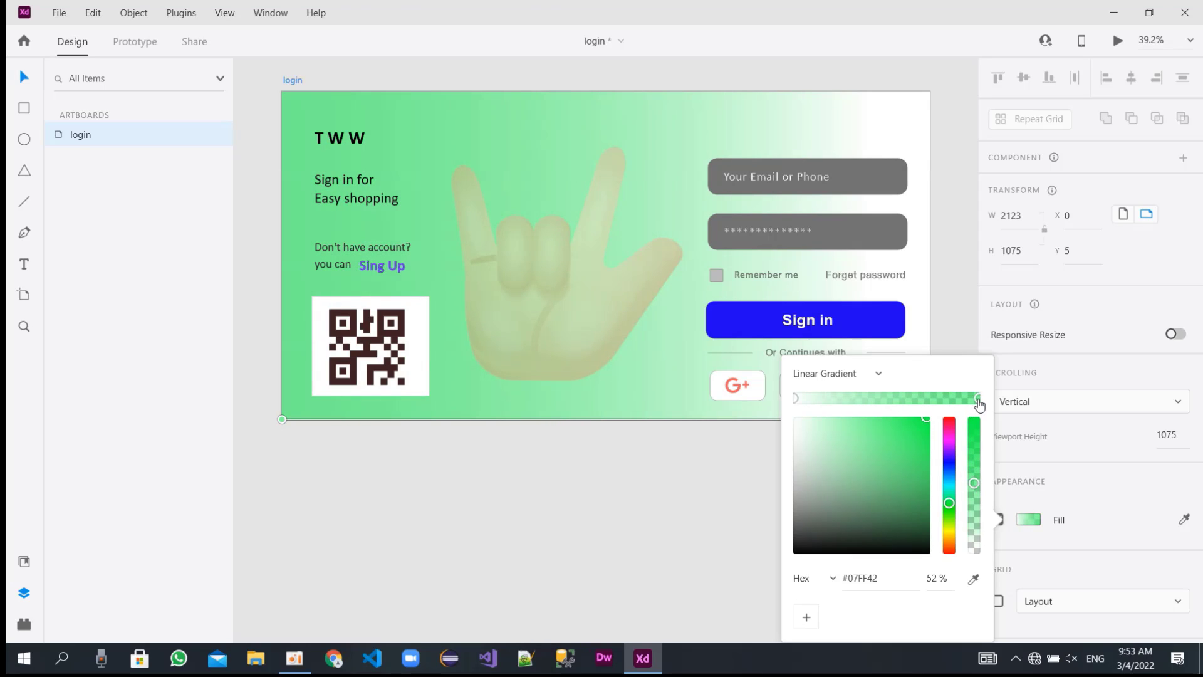
pyautogui.click(797, 400)
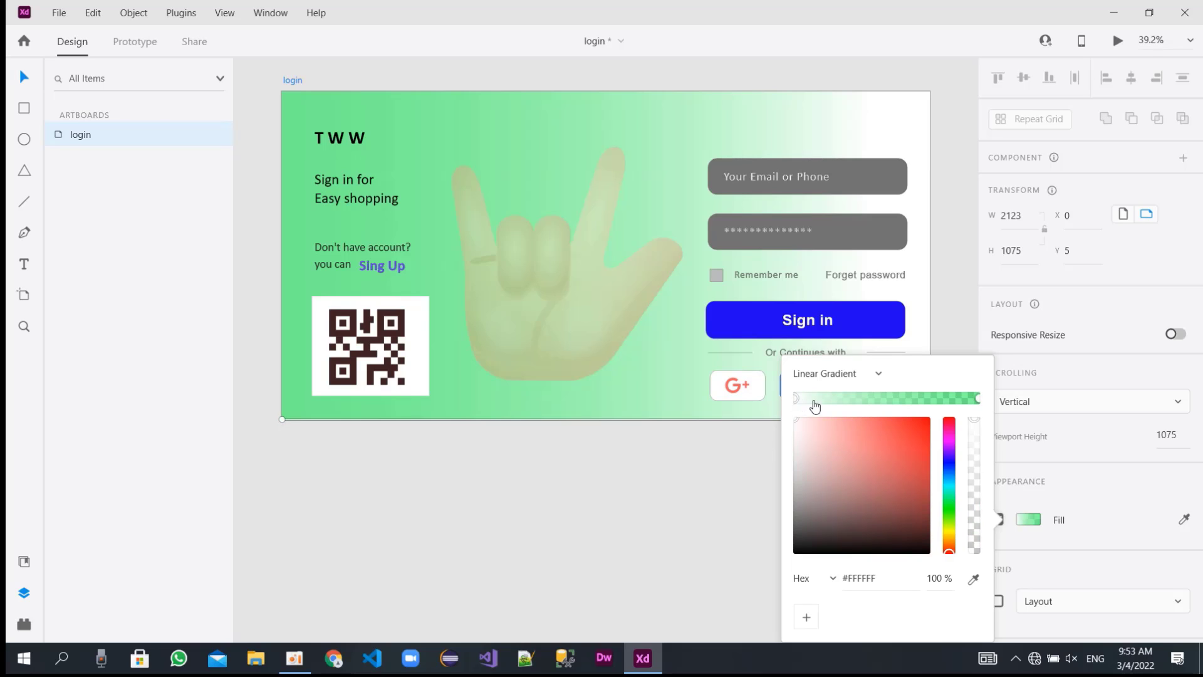
pyautogui.click(979, 400)
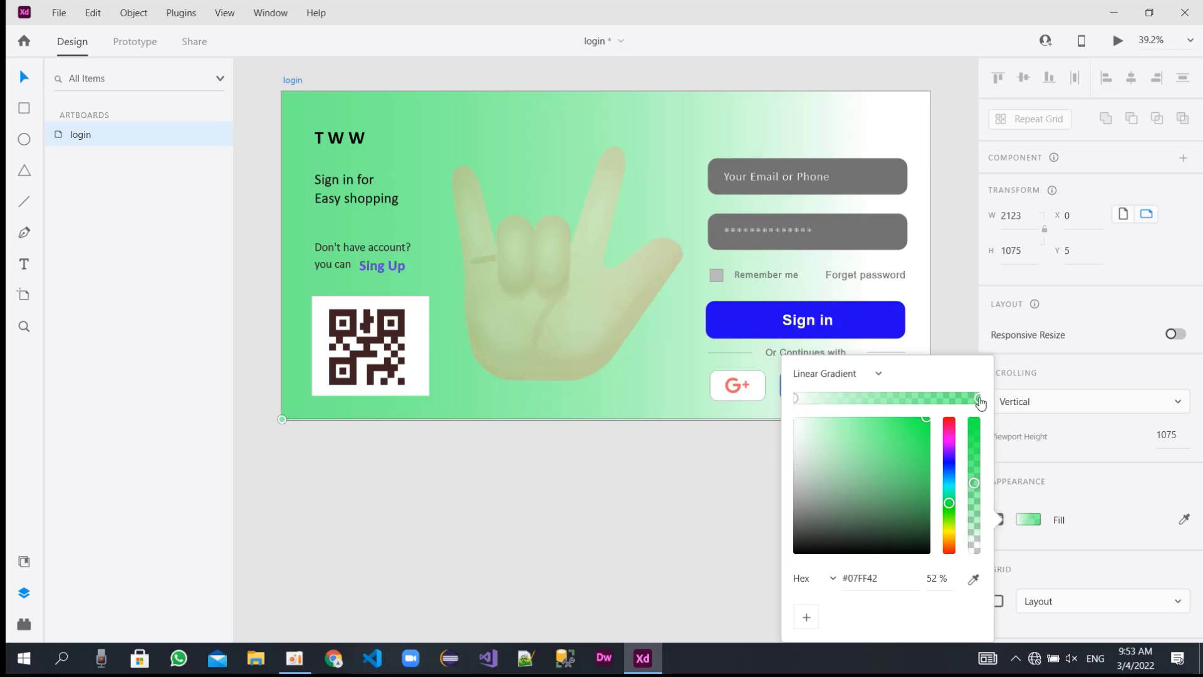
pyautogui.click(796, 399)
pyautogui.click(953, 304)
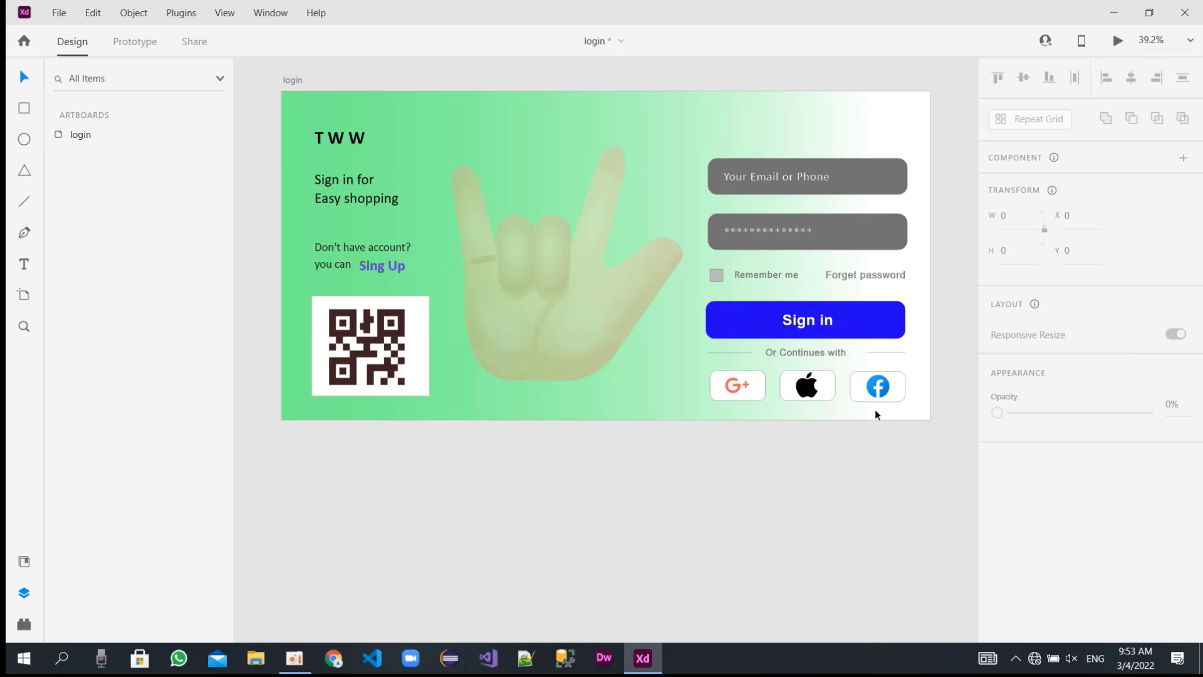
pyautogui.click(851, 113)
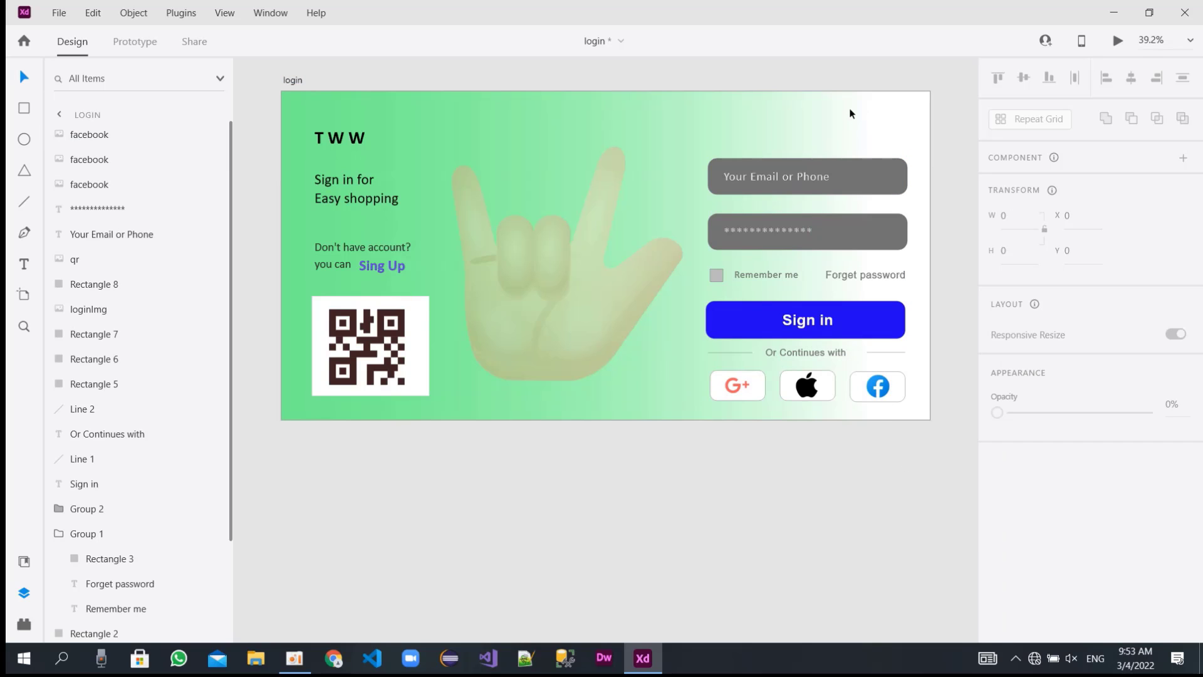